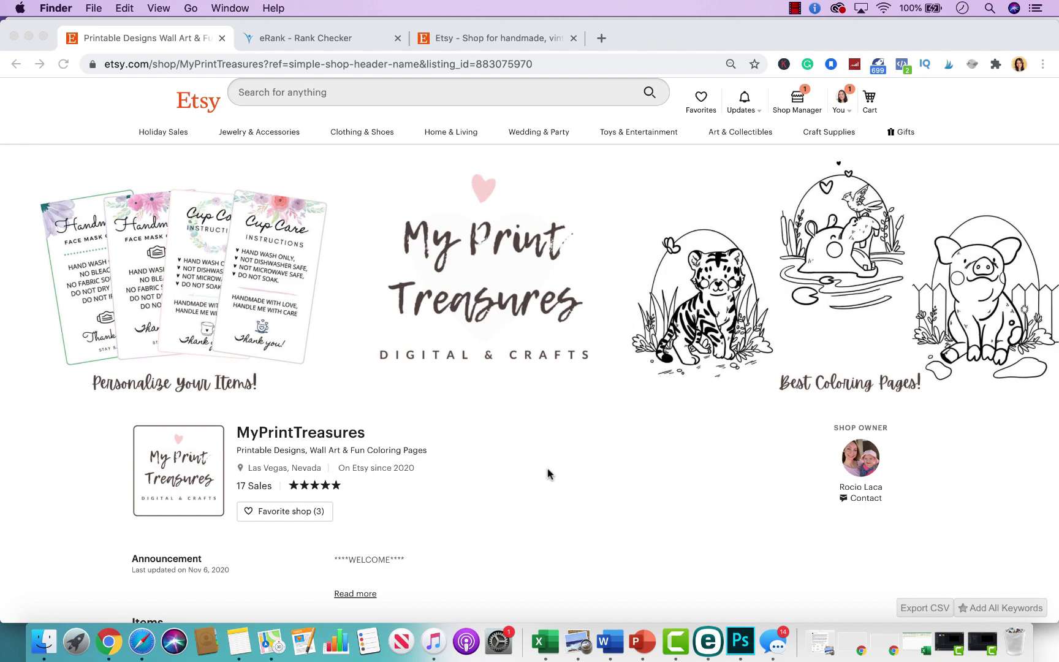
- Look through the MyPrintTreasures shop page, from the banner and featured items down to the printable charts among all items
scroll(546, 469, "down", 10)
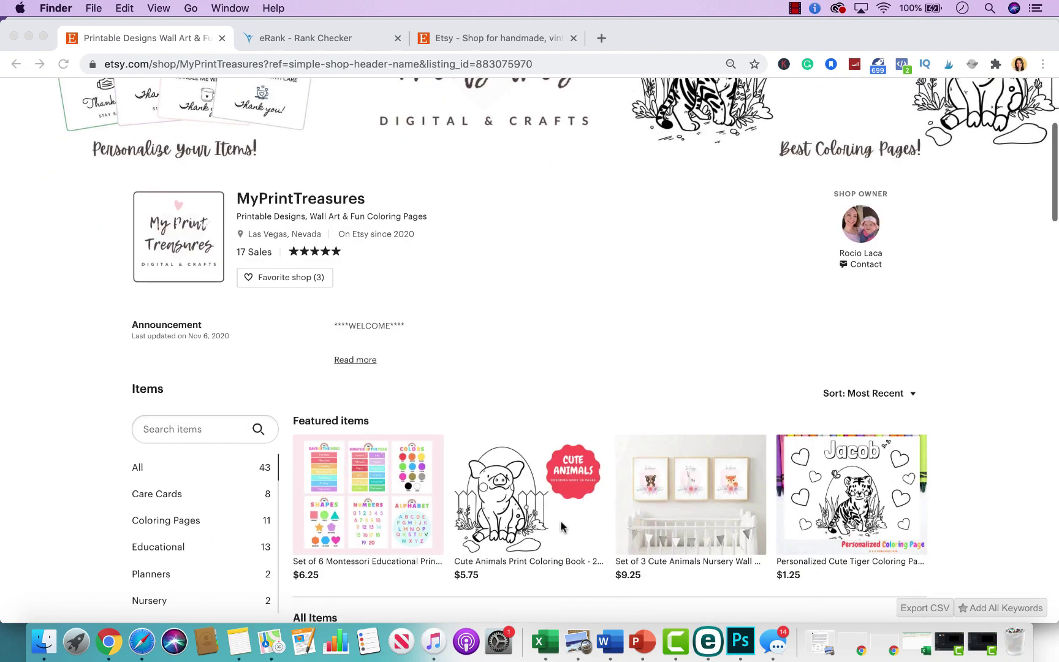
scroll(560, 525, "up", 10)
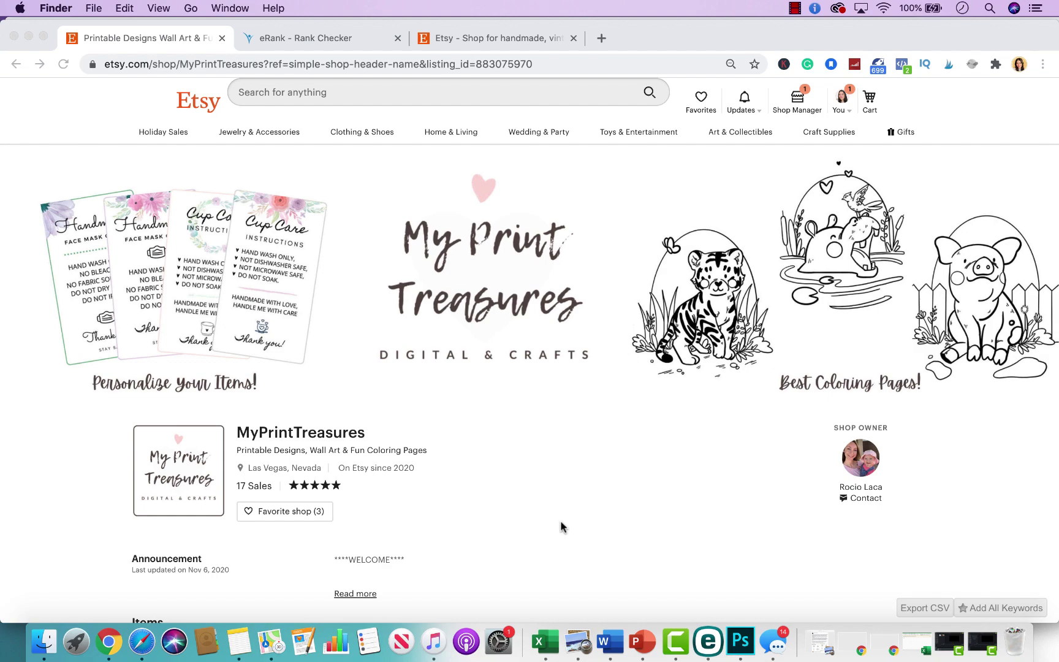
scroll(577, 503, "down", 5)
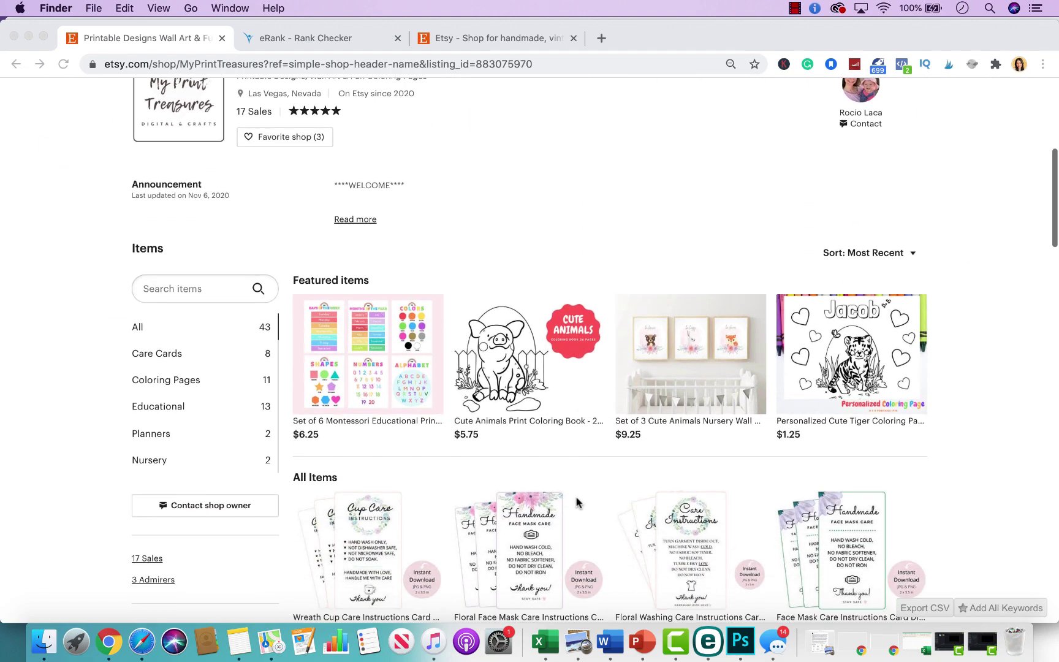
scroll(576, 502, "down", 7)
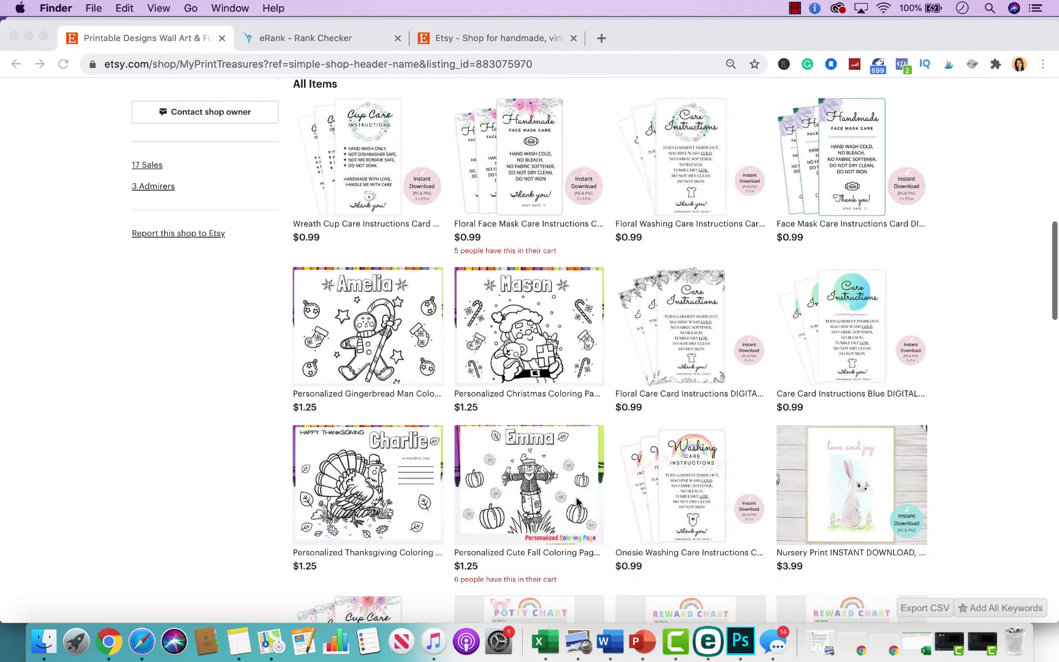
scroll(577, 503, "down", 8)
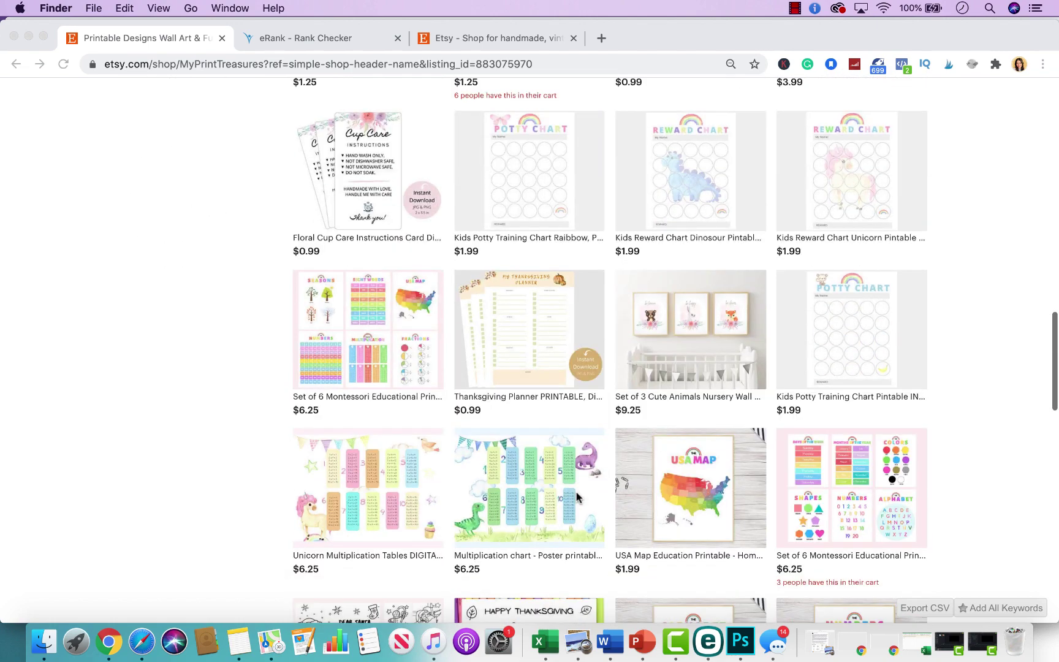
scroll(576, 498, "up", 2)
scroll(576, 497, "up", 1)
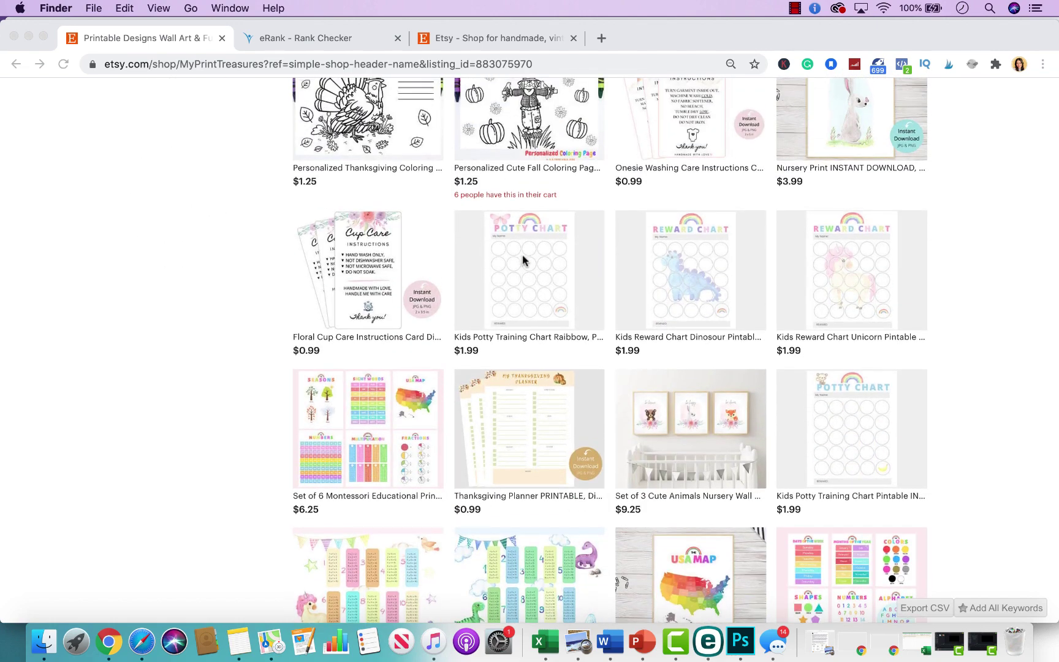
scroll(521, 259, "up", 3)
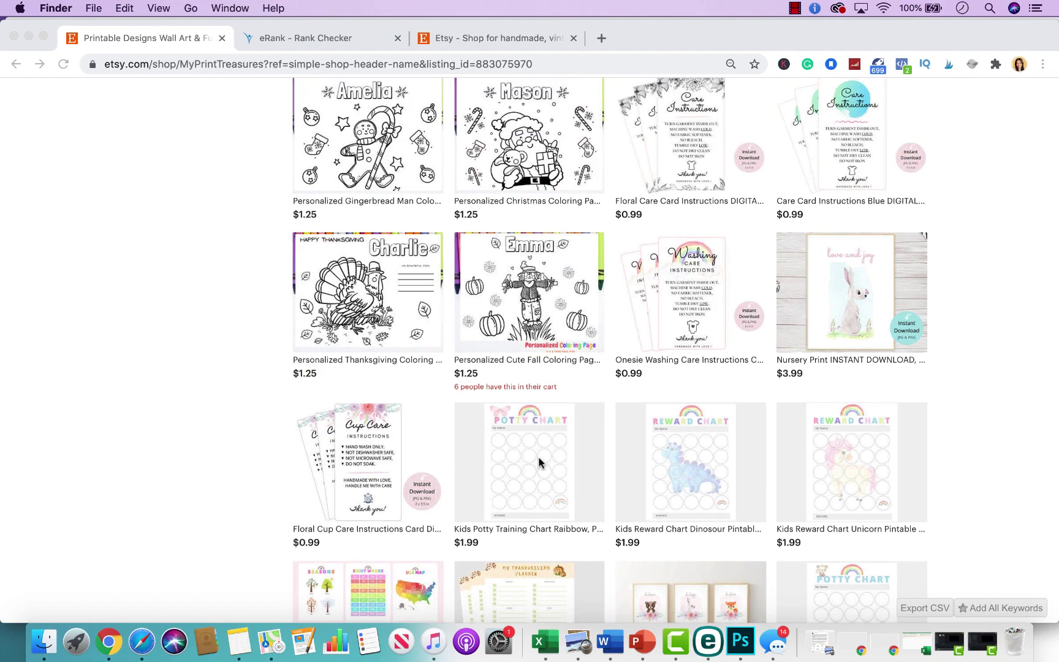
scroll(535, 467, "up", 4)
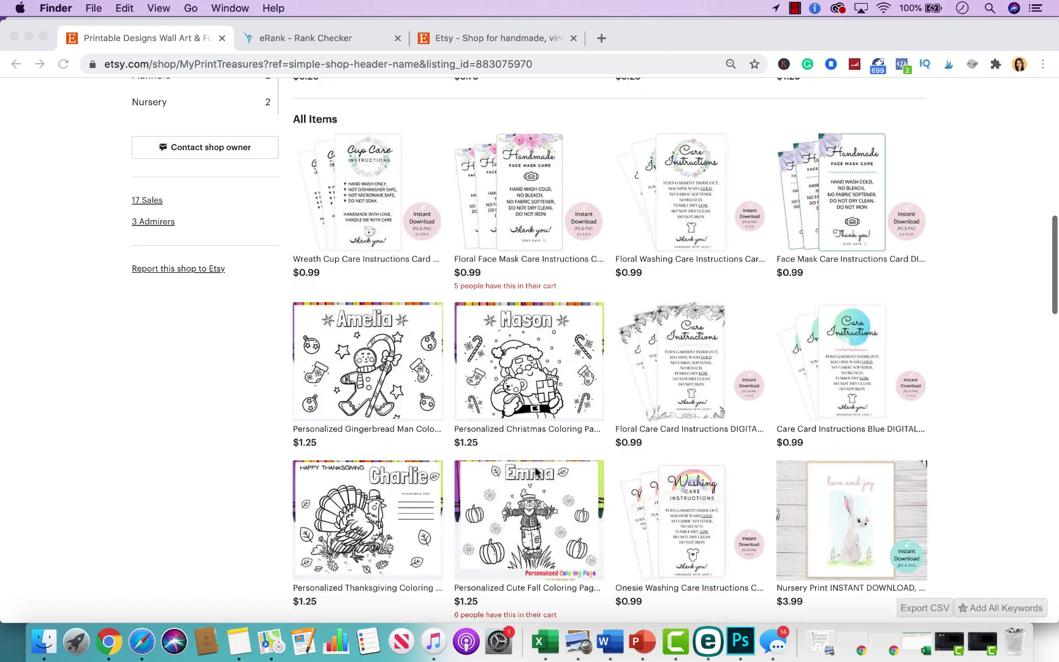
scroll(535, 467, "down", 8)
scroll(518, 259, "up", 2)
scroll(518, 258, "up", 1)
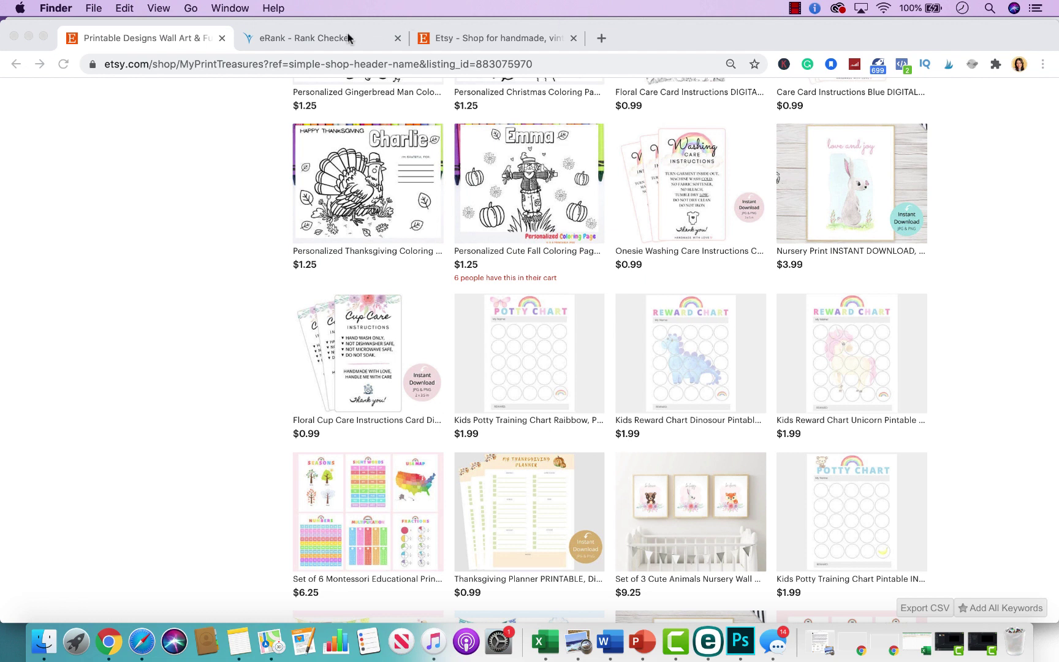
- Open the rainbow Kids Potty Training Chart listing and view its main photo enlarged
left_click(513, 341)
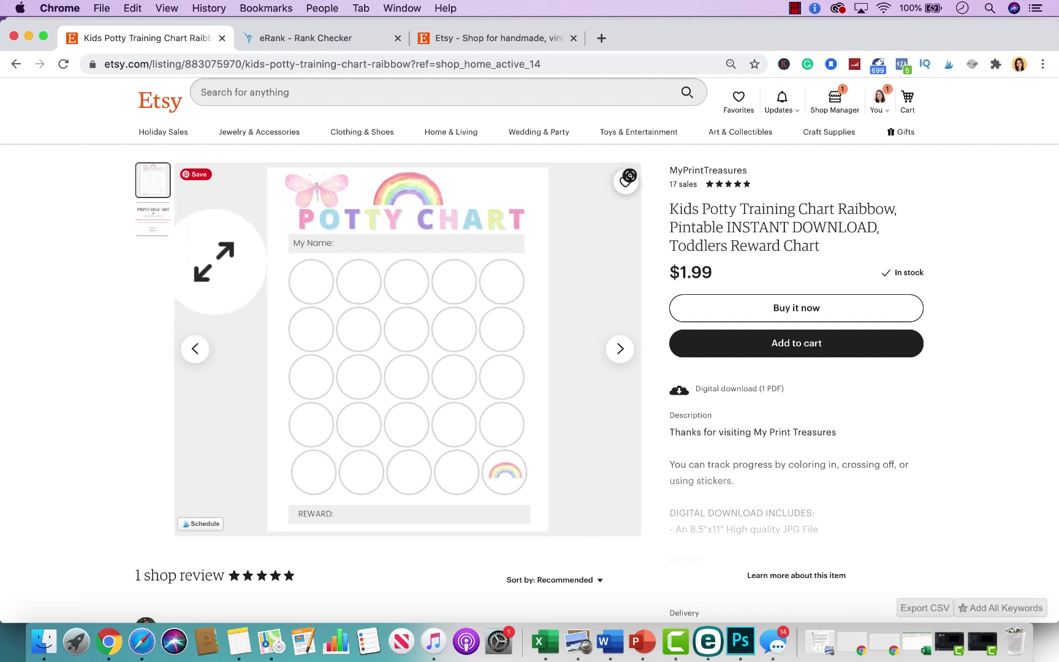
left_click(401, 309)
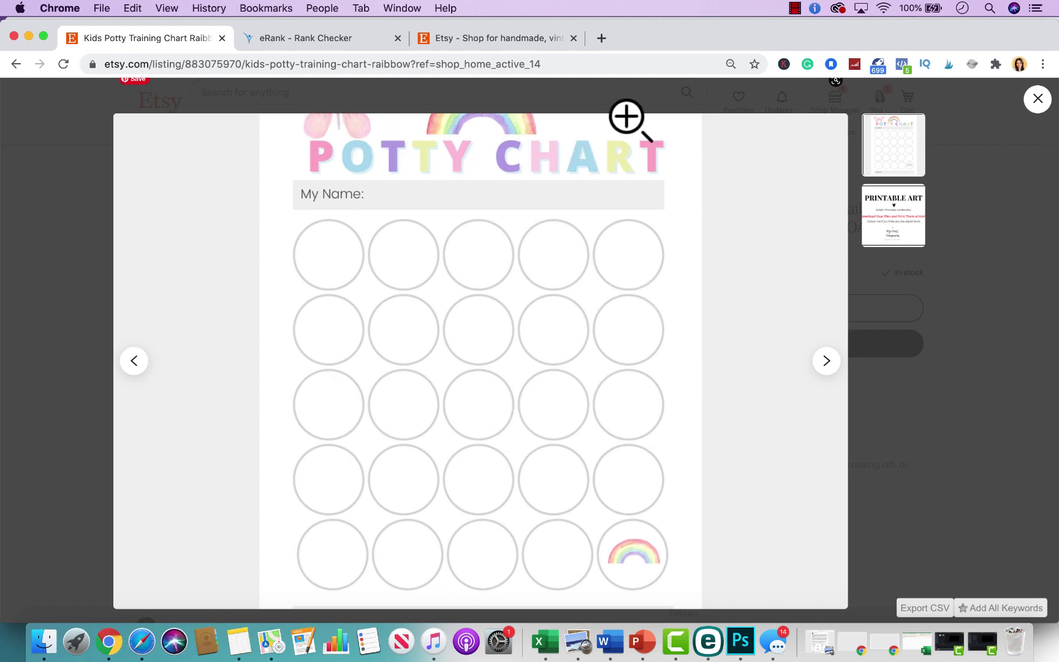
left_click(1038, 99)
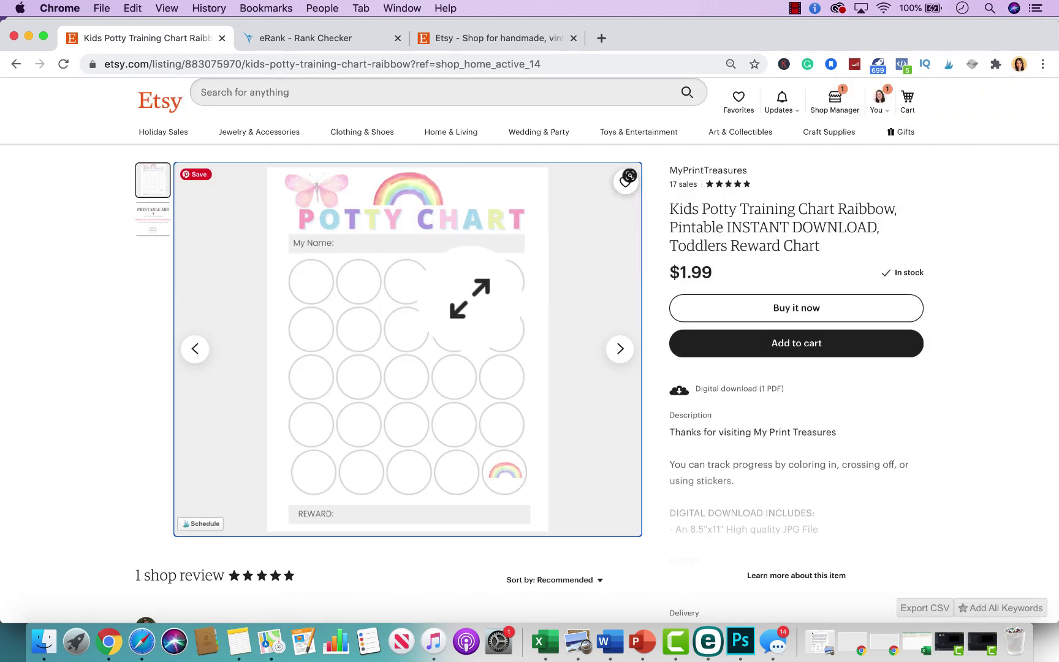
- Inspect the potty chart photo up close, including the reward area beneath the circles, and return to the listing
left_click(433, 409)
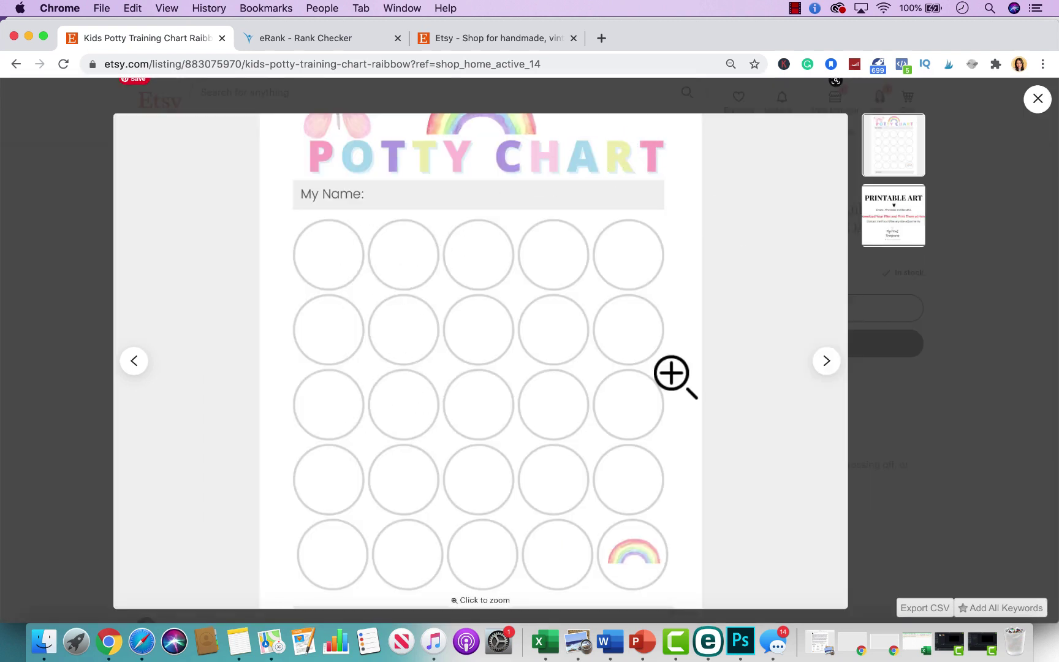
left_click(484, 592)
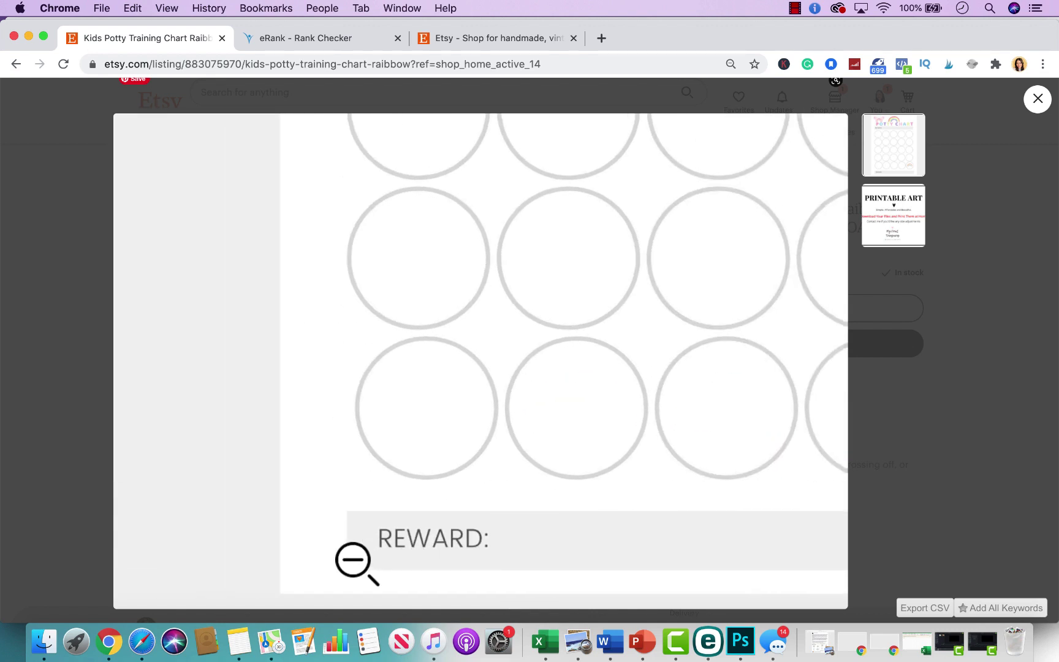
left_click(355, 562)
left_click(940, 502)
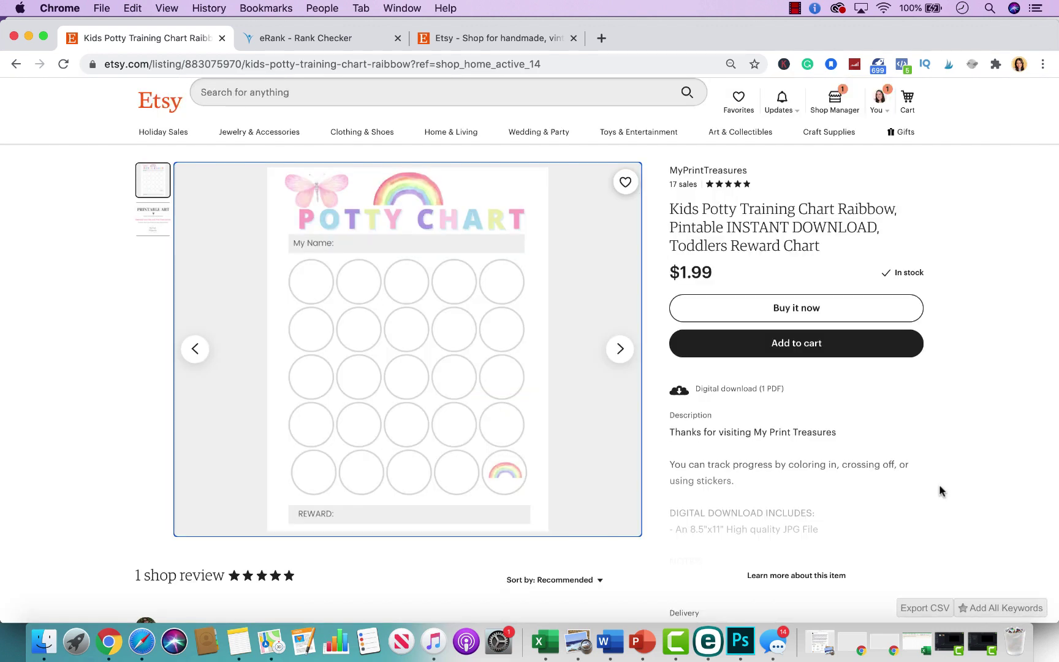
left_click(323, 469)
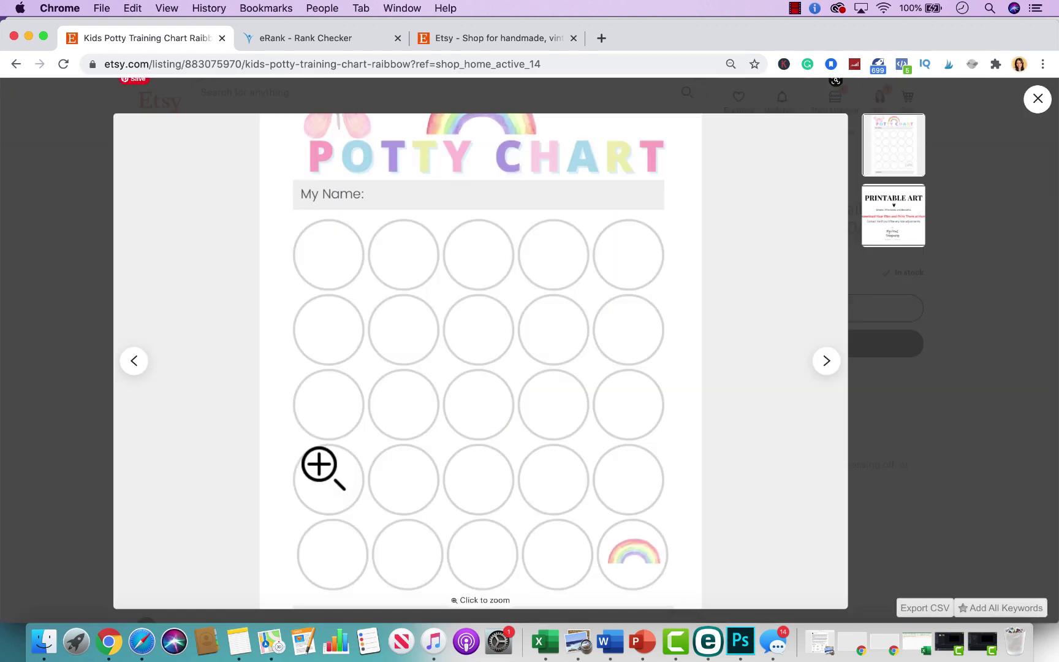
left_click(1037, 103)
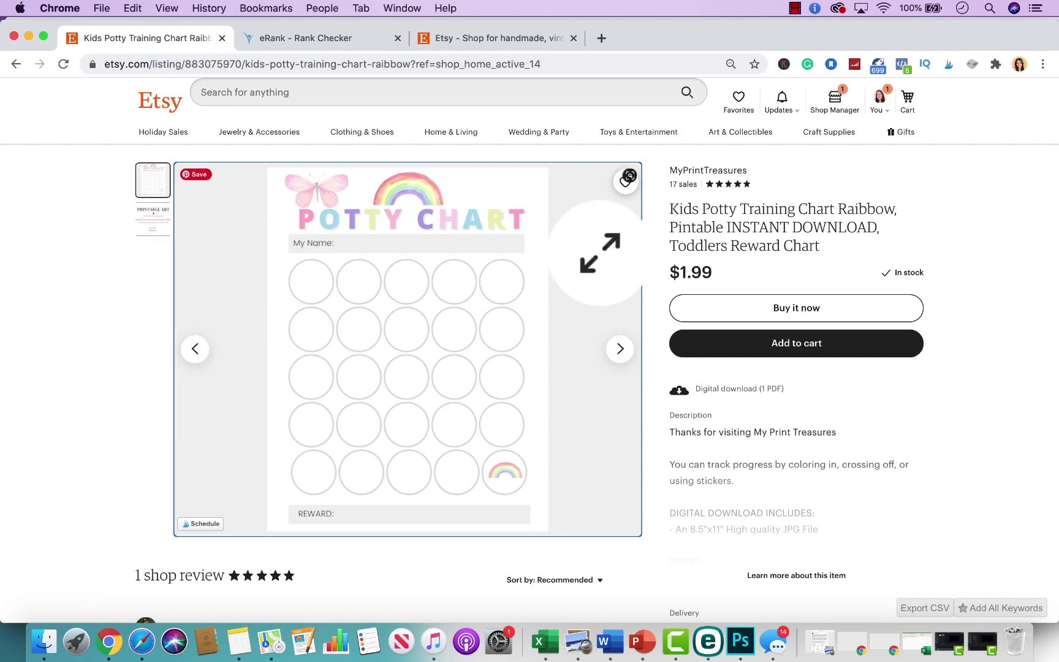
- Return to the MyPrintTreasures shop page and compare the potty and reward chart listings among its items
left_click(16, 63)
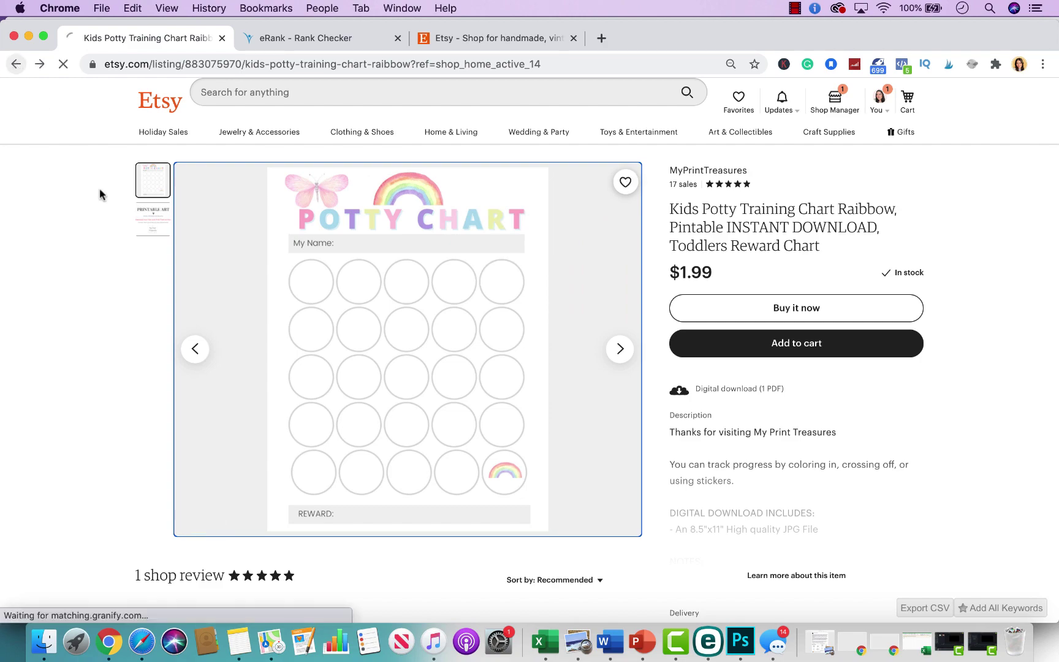
scroll(438, 442, "up", 15)
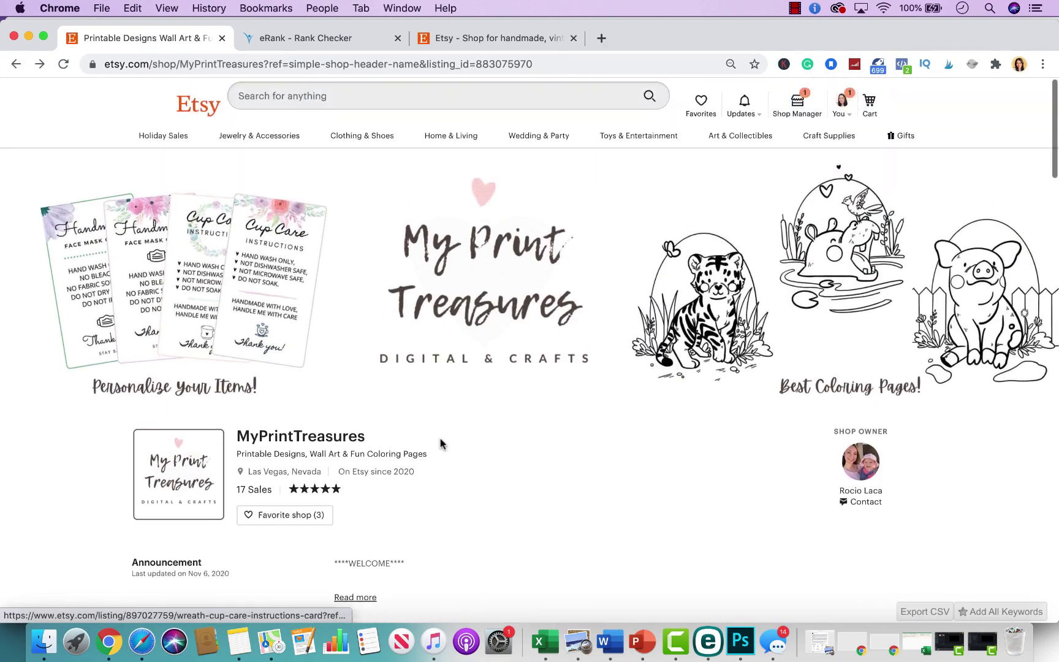
scroll(441, 443, "down", 10)
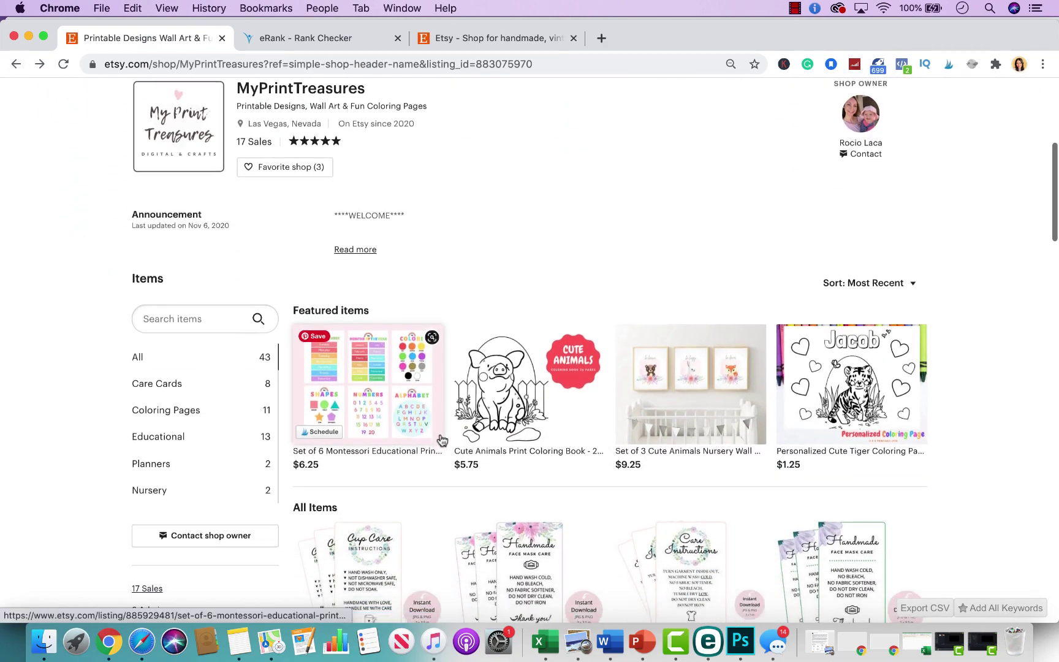
scroll(440, 440, "down", 5)
scroll(440, 432, "up", 10)
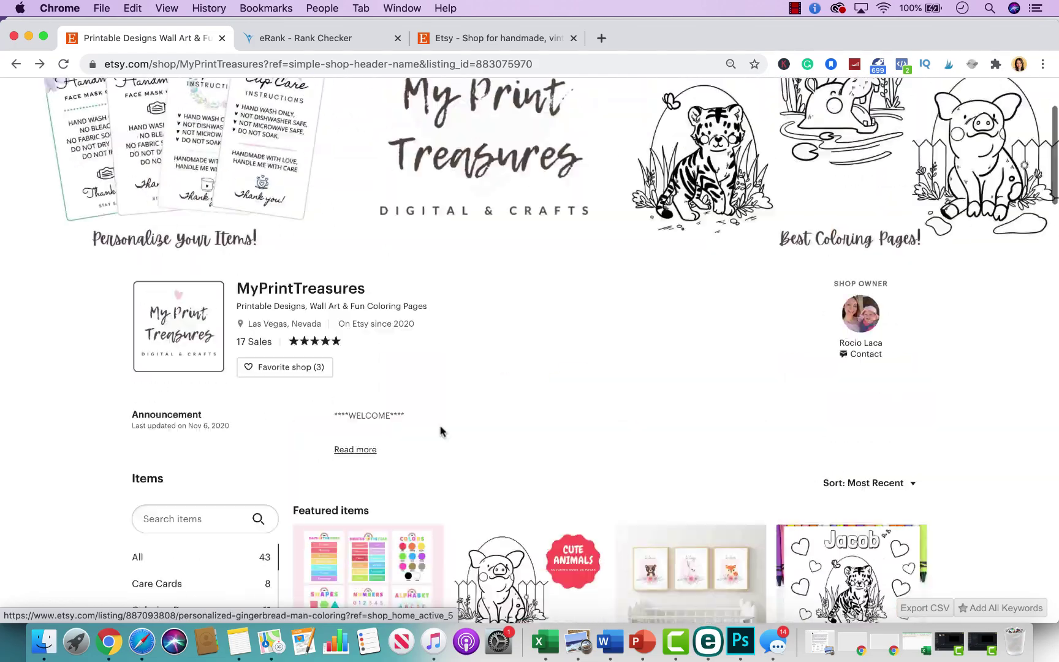
scroll(344, 390, "down", 8)
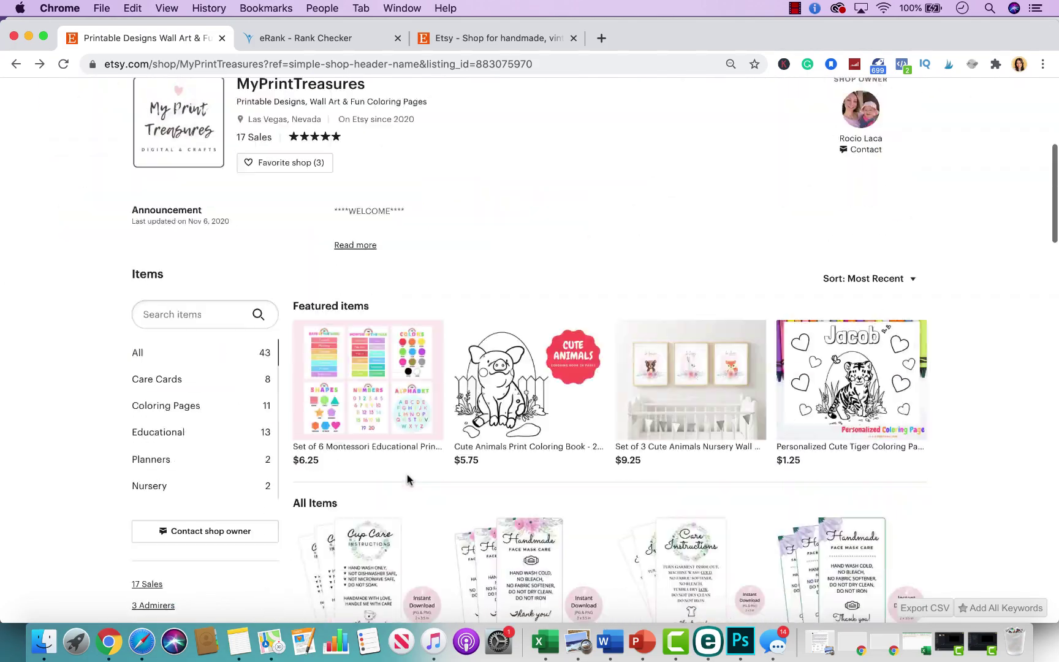
scroll(410, 480, "down", 5)
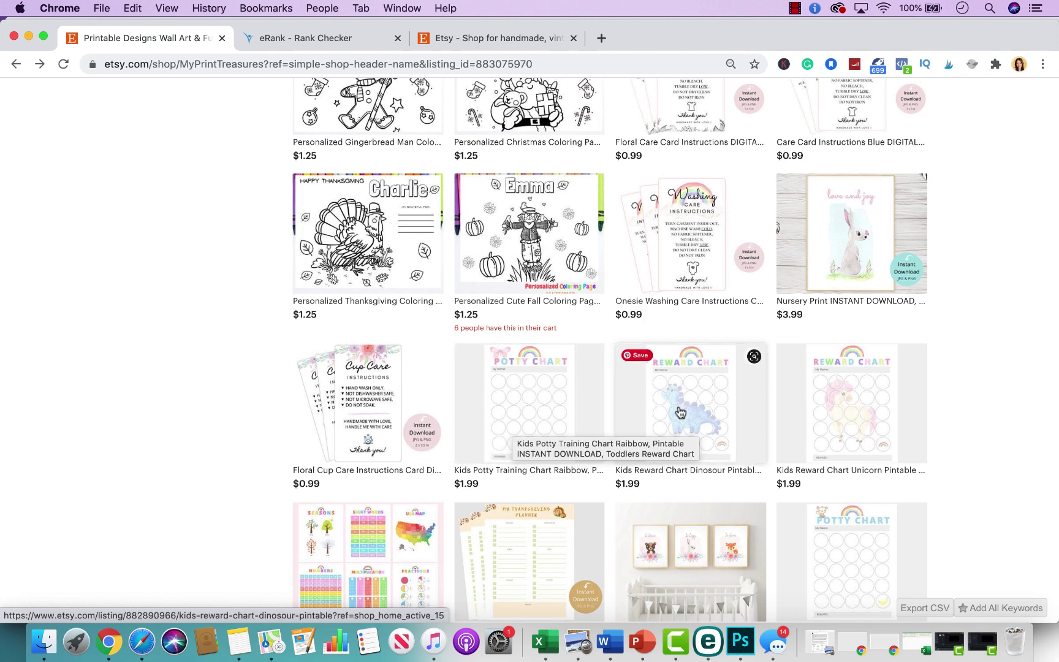
scroll(672, 425, "down", 3)
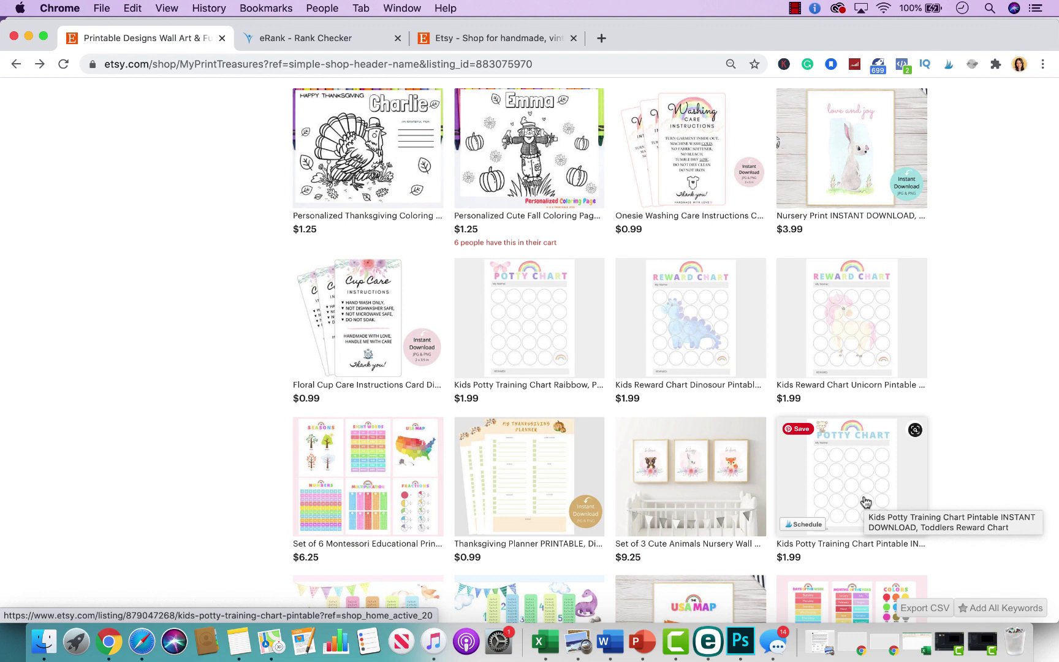
- Reopen the rainbow Kids Potty Training Chart listing and view its second photo, the Printable Art notice
left_click(553, 354)
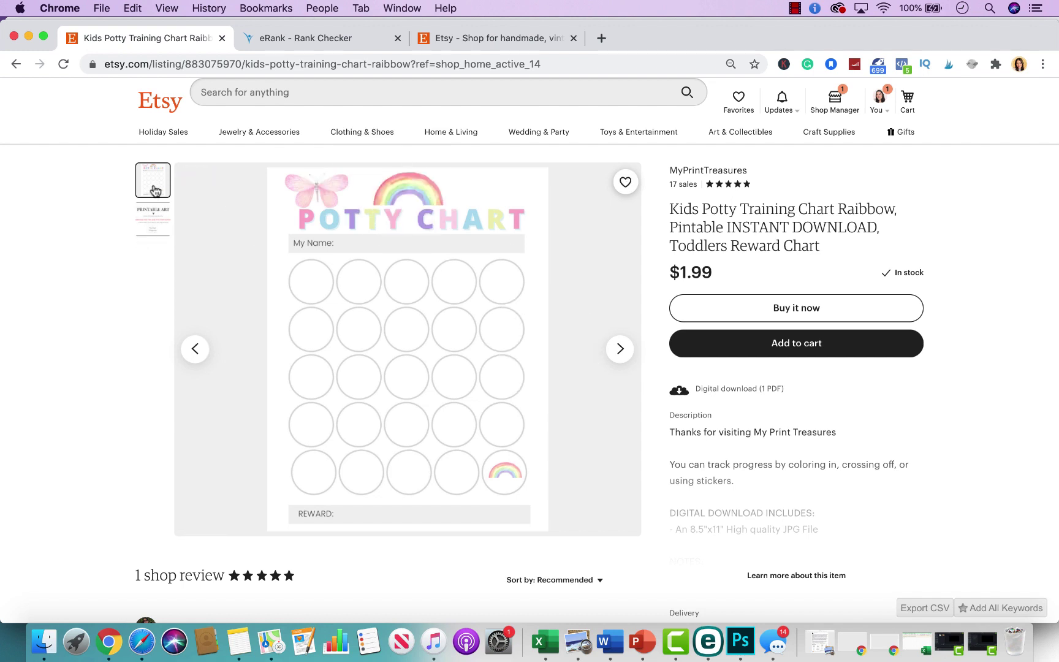
left_click(152, 219)
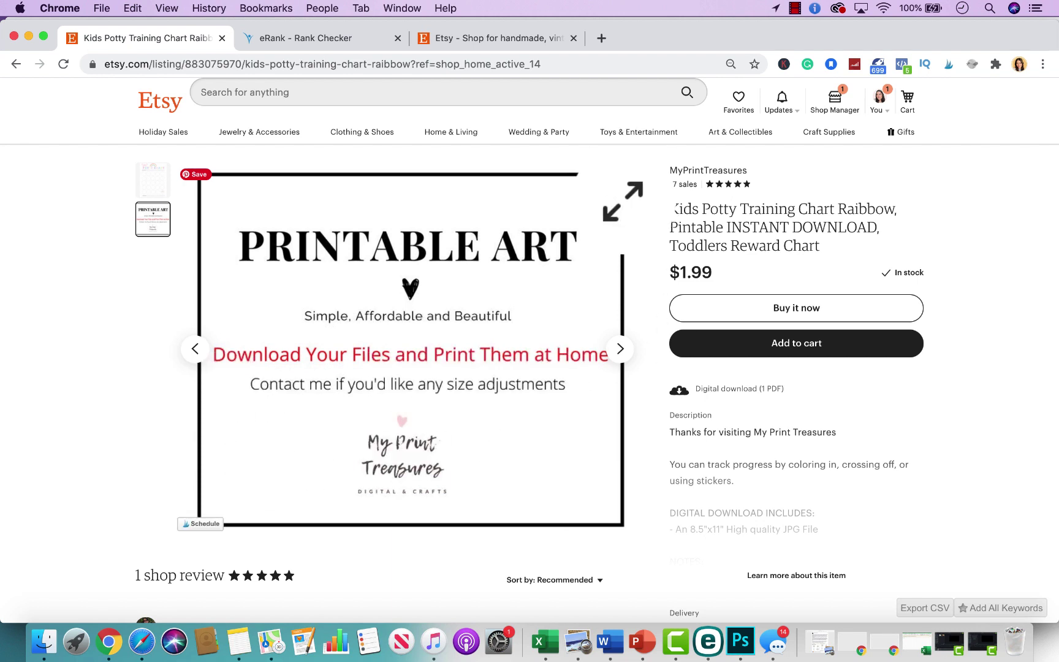
scroll(595, 279, "up", 1)
scroll(595, 279, "down", 1)
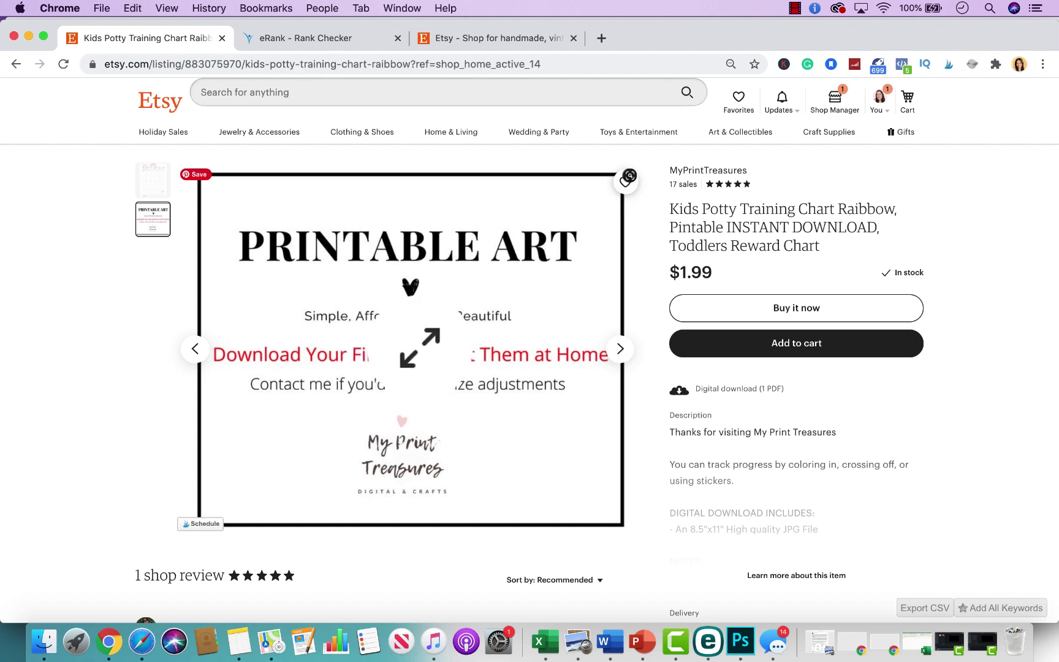
- Go back to the listing's shop page and review its header, item categories, featured items and first product rows
left_click(710, 172)
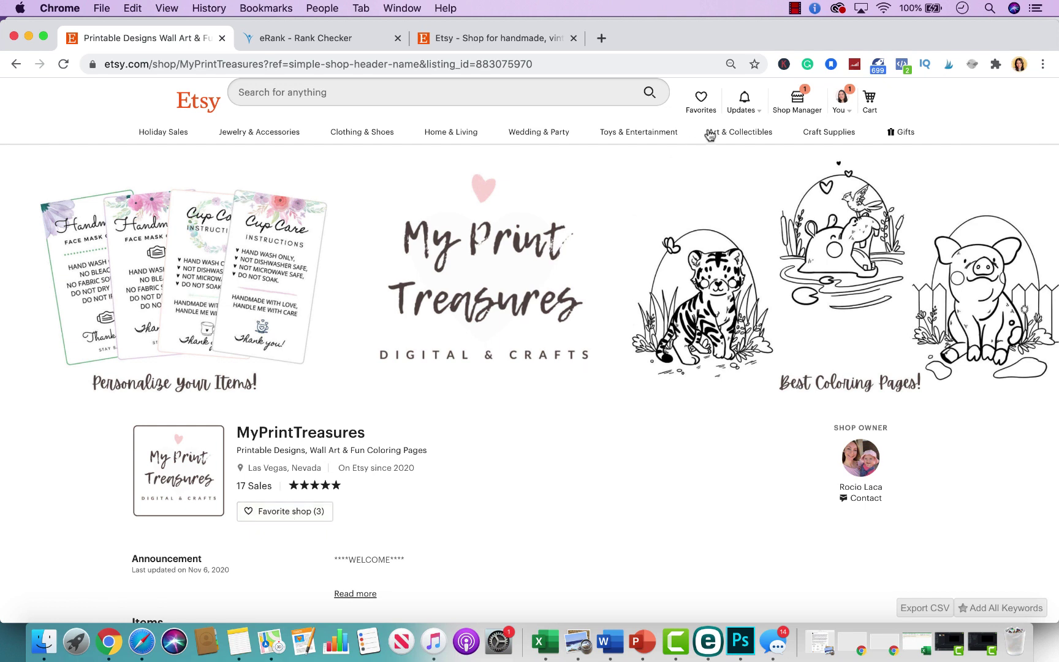
left_click(742, 107)
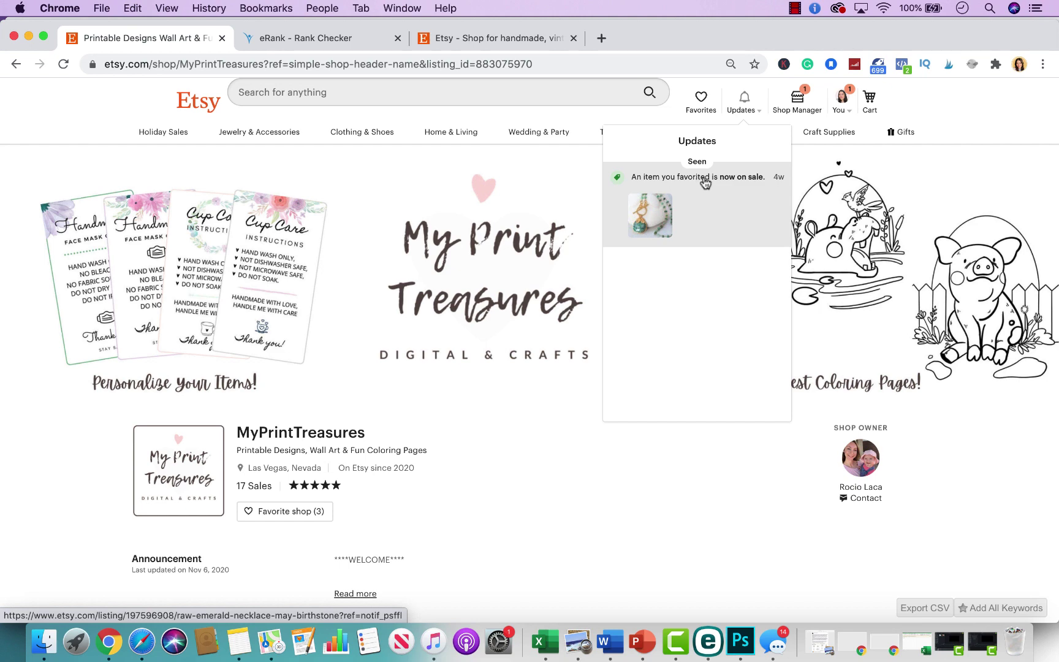
scroll(680, 472, "down", 3)
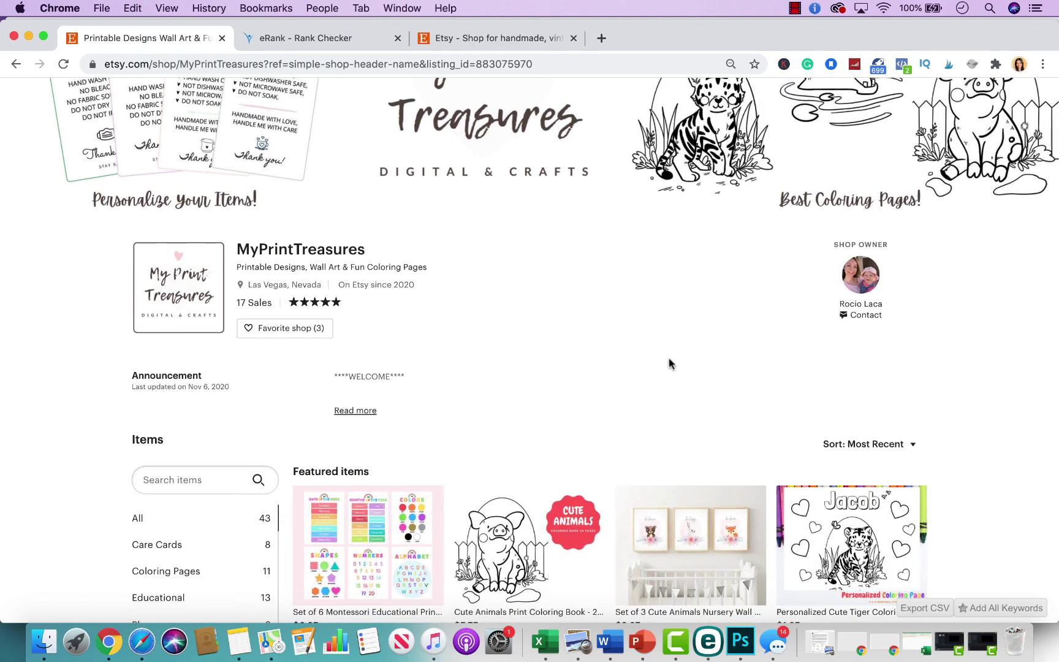
scroll(670, 364, "up", 2)
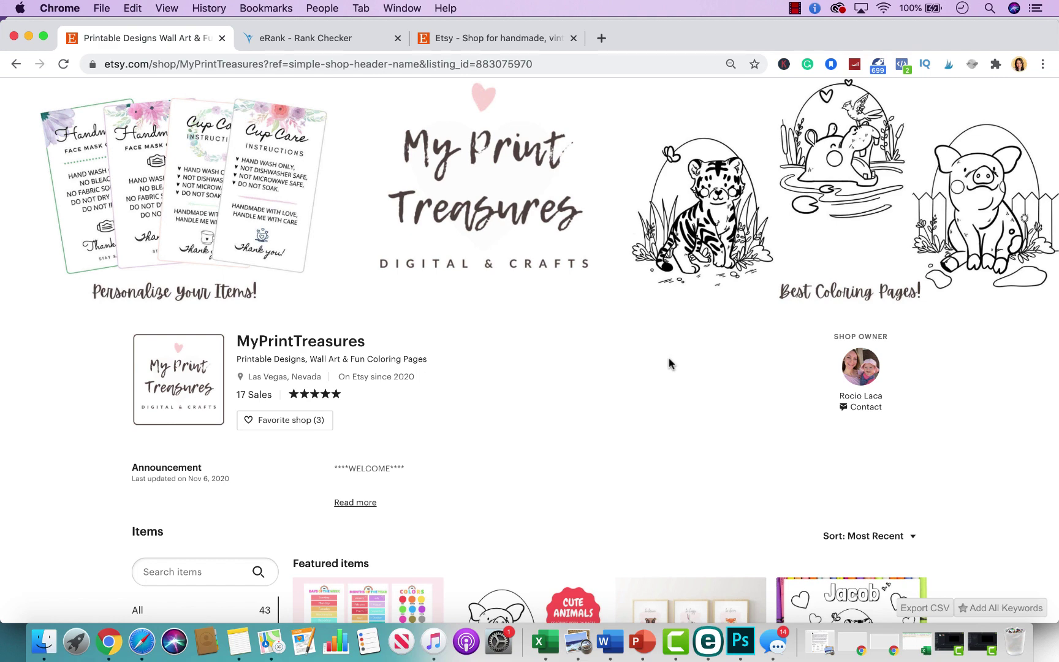
scroll(669, 358, "down", 5)
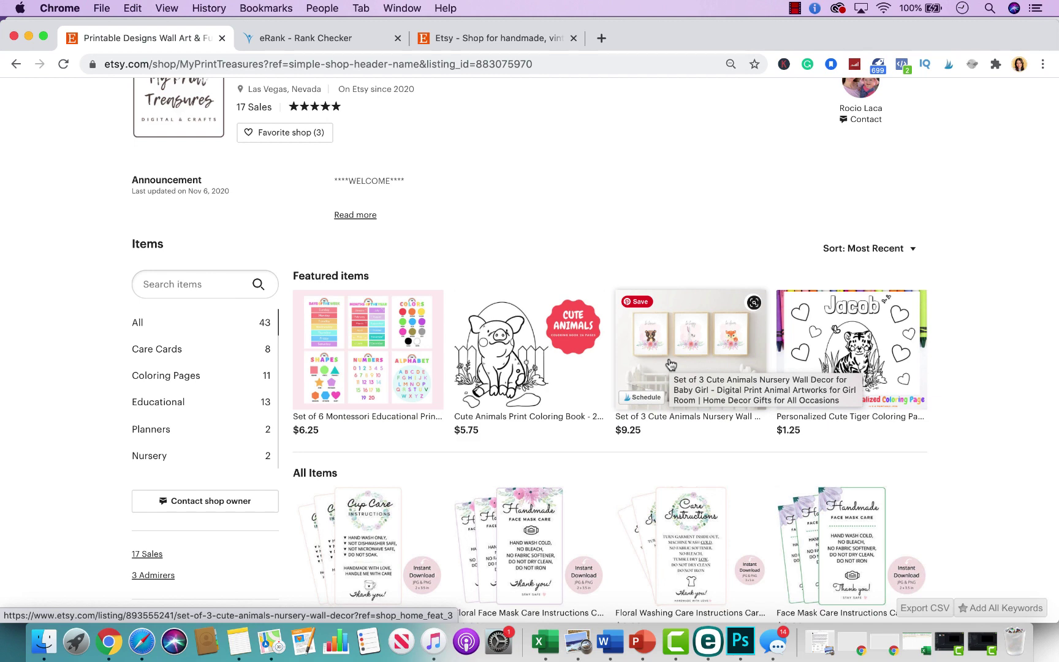
scroll(669, 350, "up", 4)
scroll(494, 226, "down", 6)
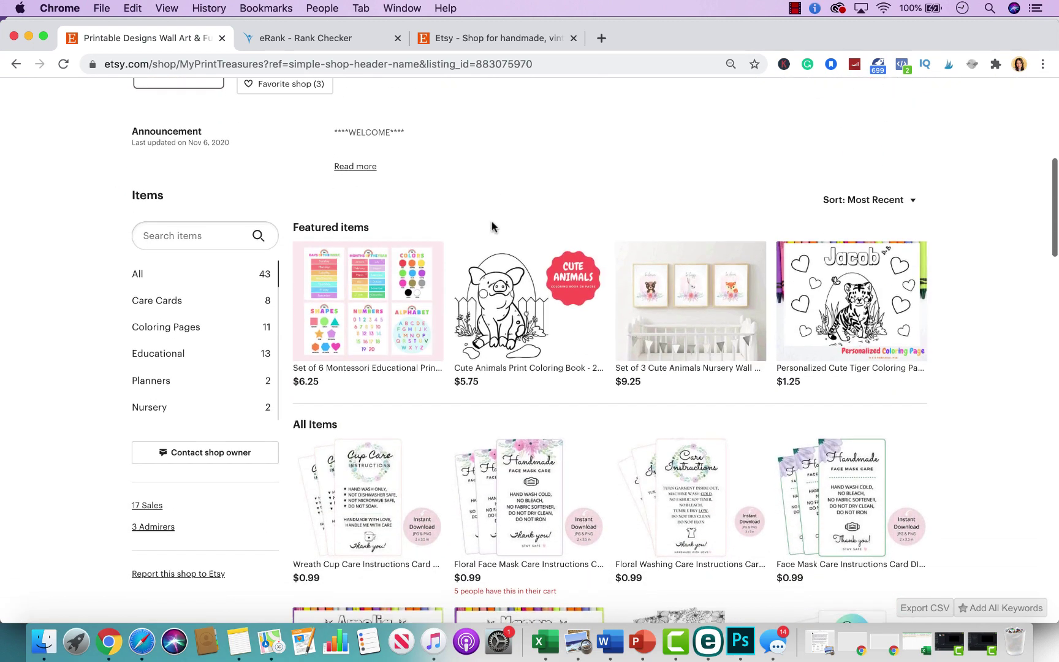
scroll(494, 226, "up", 3)
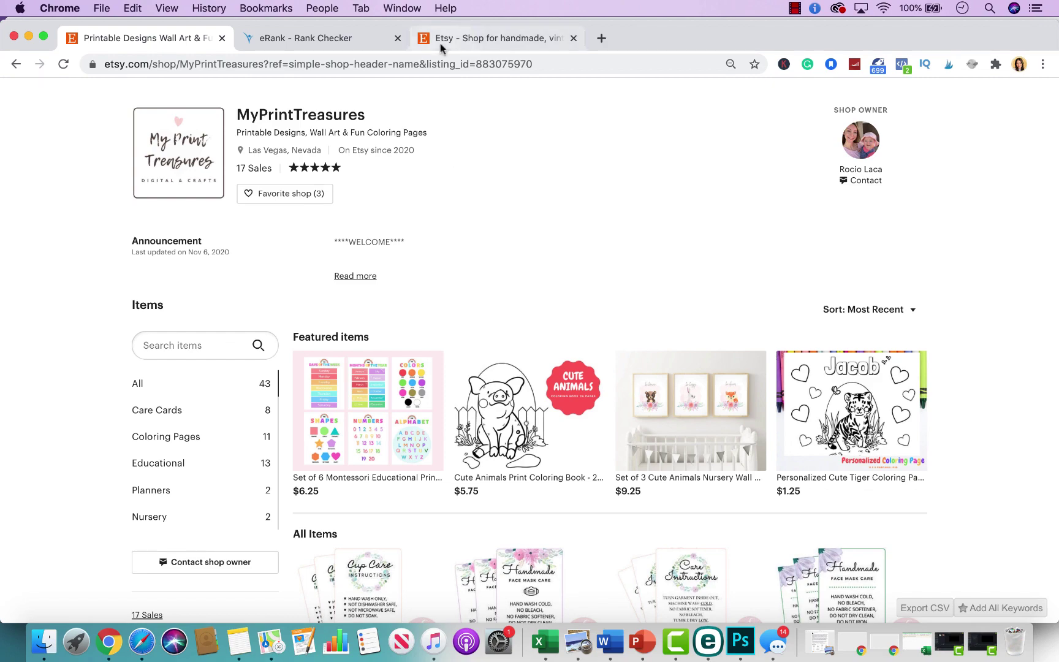
scroll(359, 247, "down", 10)
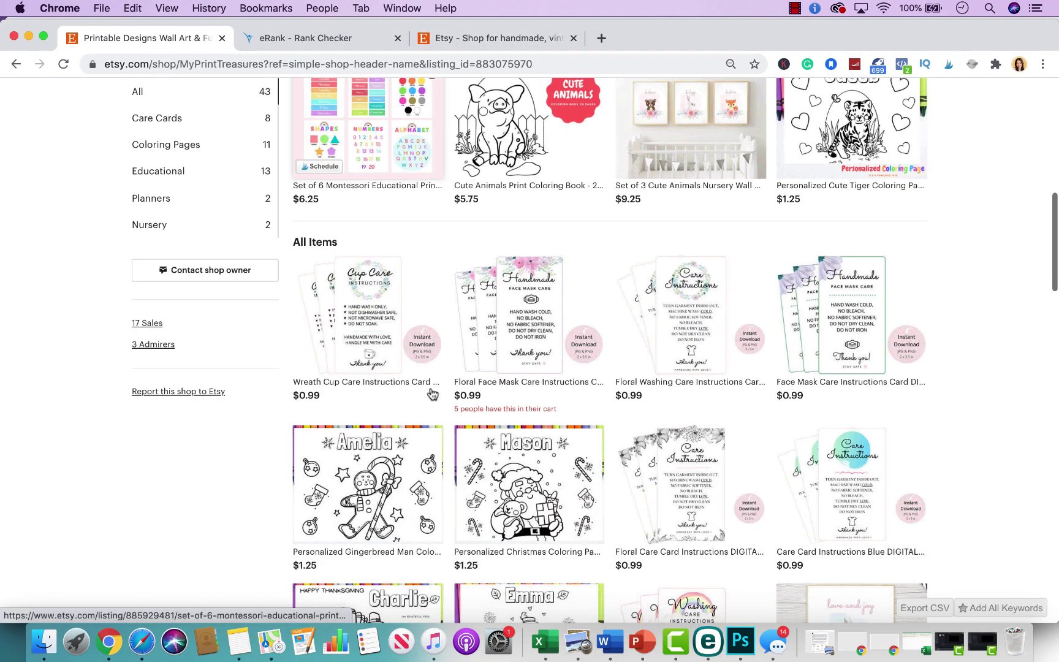
- Browse further down the shop's product rows and reopen the rainbow Kids Potty Training Chart listing
scroll(675, 437, "down", 2)
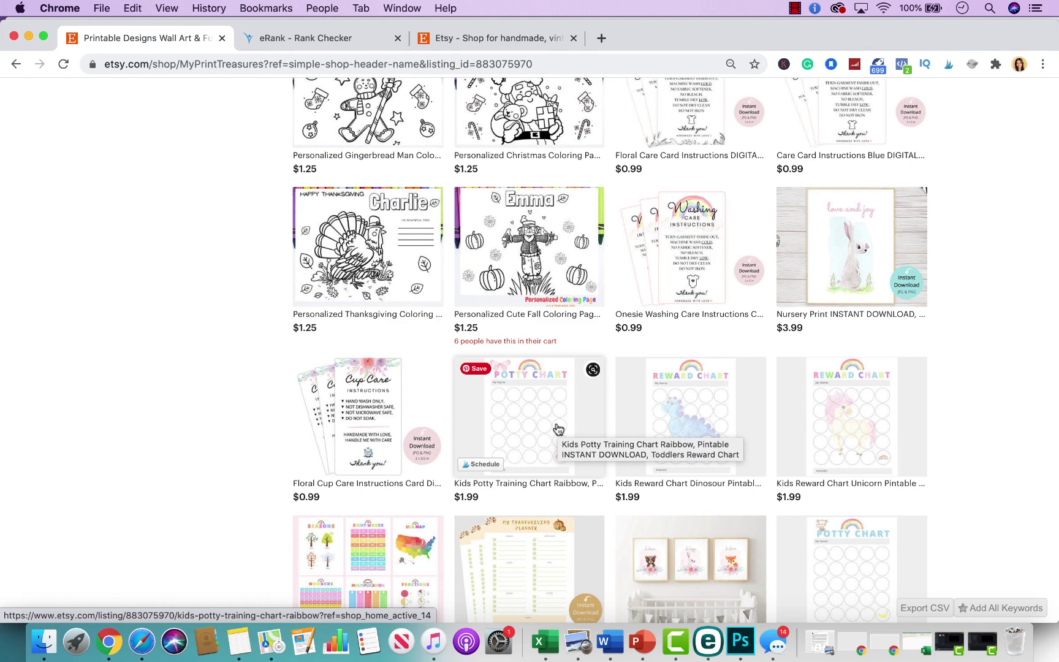
left_click(526, 402)
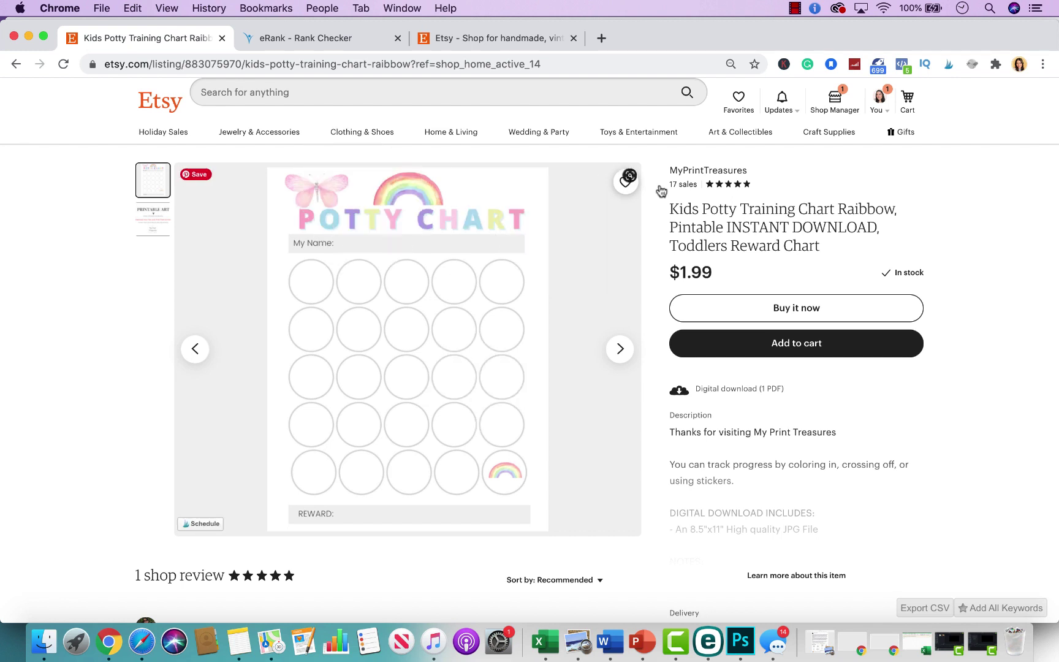
- Return to the MyPrintTreasures shop page, look over its featured items and product rows, and reopen the rainbow potty chart listing
left_click(681, 171)
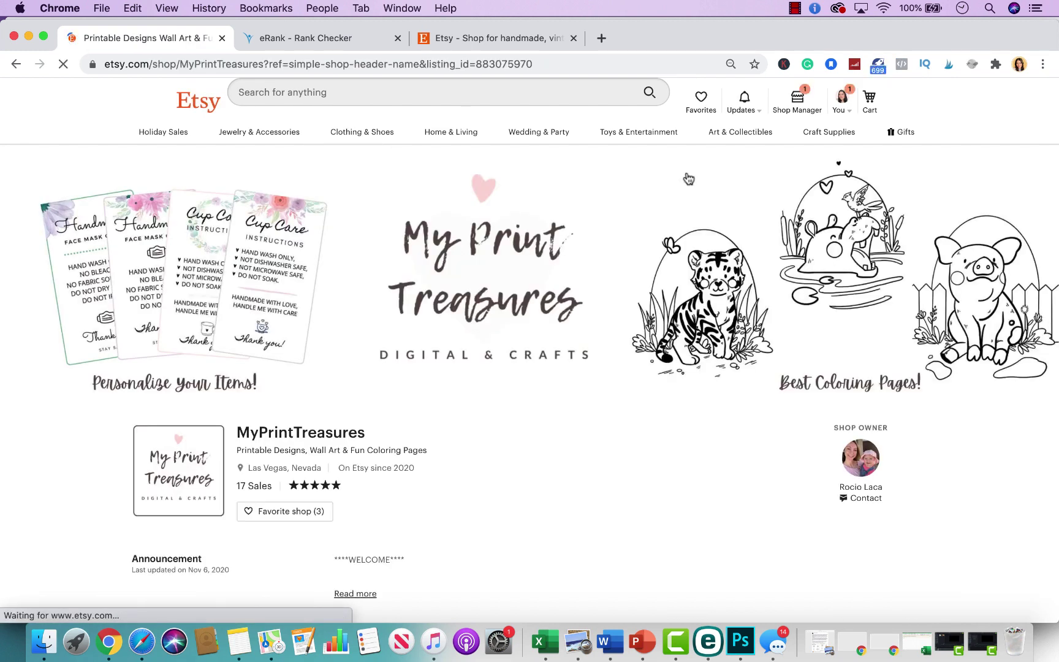
scroll(638, 395, "down", 5)
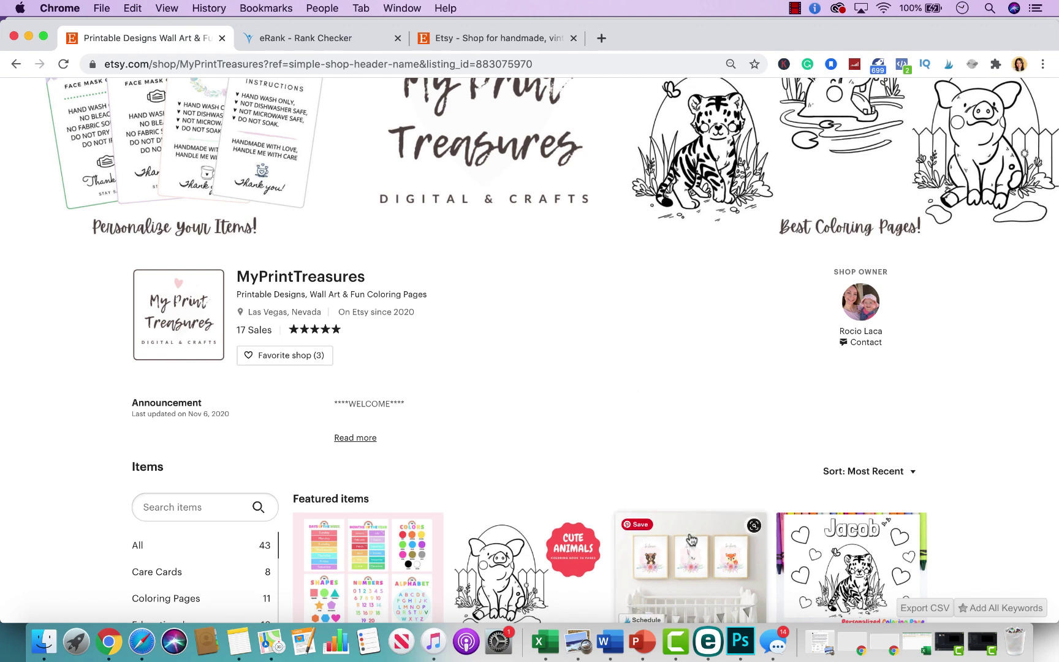
scroll(681, 527, "down", 3)
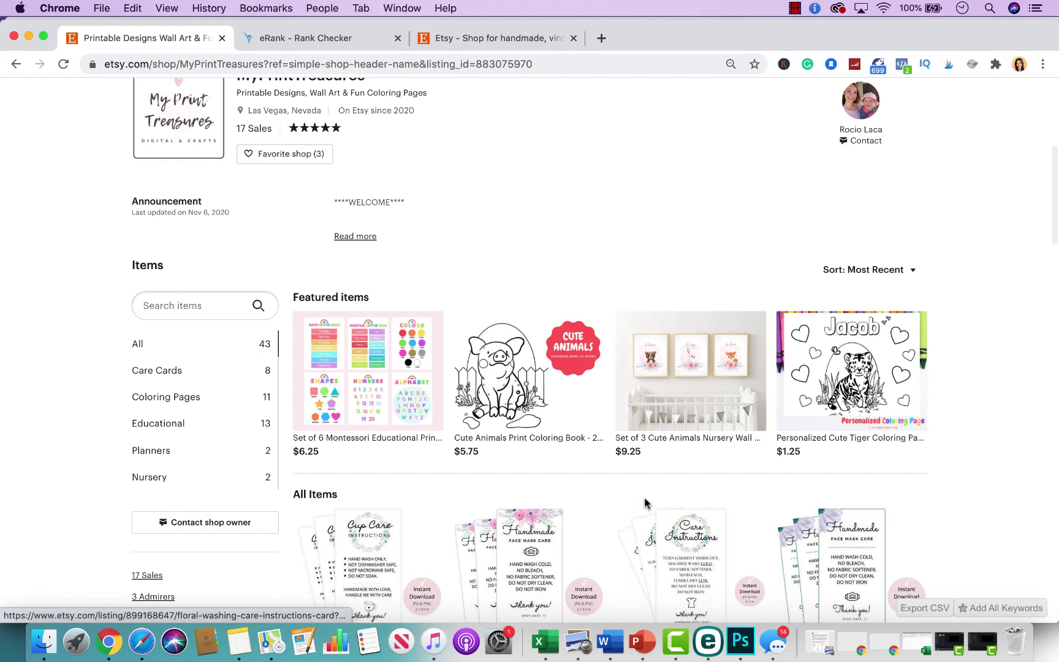
scroll(643, 502, "down", 4)
scroll(613, 478, "down", 6)
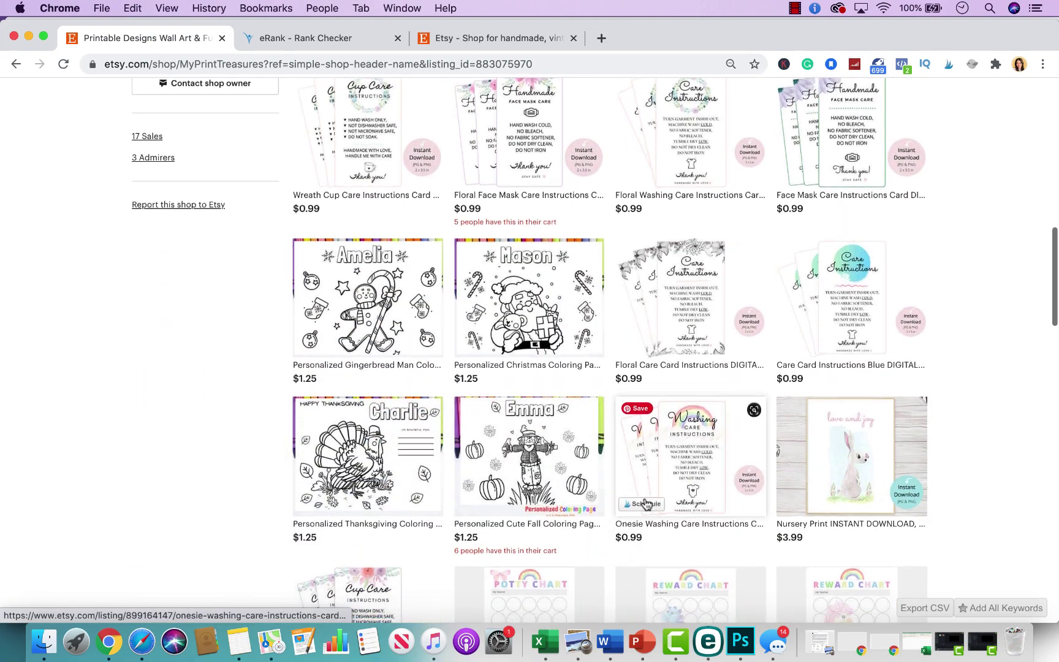
left_click(586, 464)
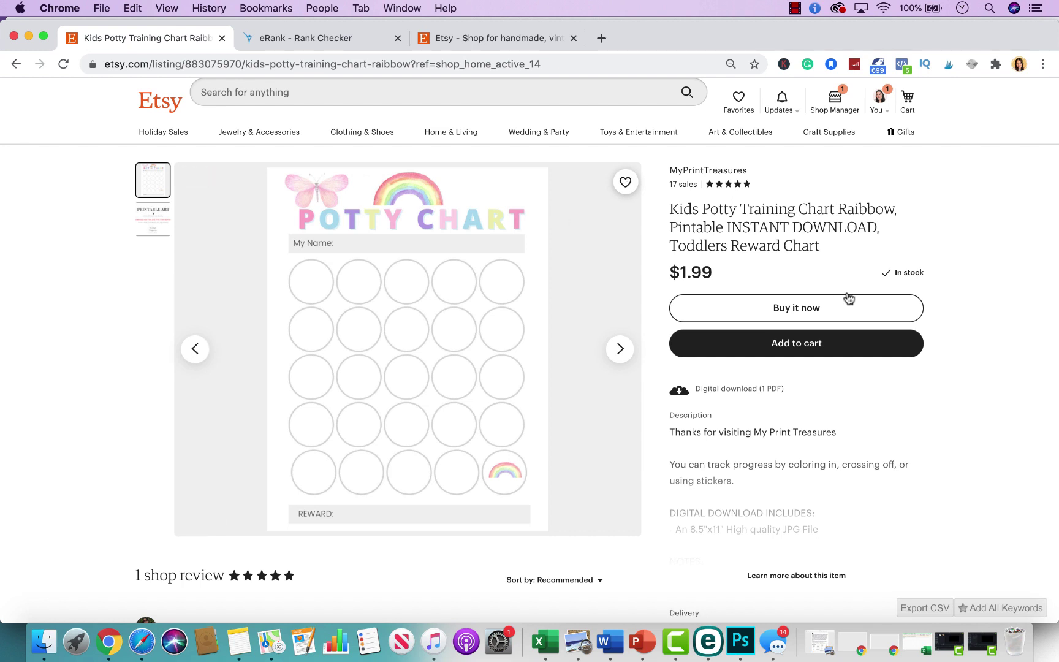
- Highlight the listing's full title, clear the selection, and highlight only its opening words "Kids Potty Training"
left_click_drag(821, 245, 669, 208)
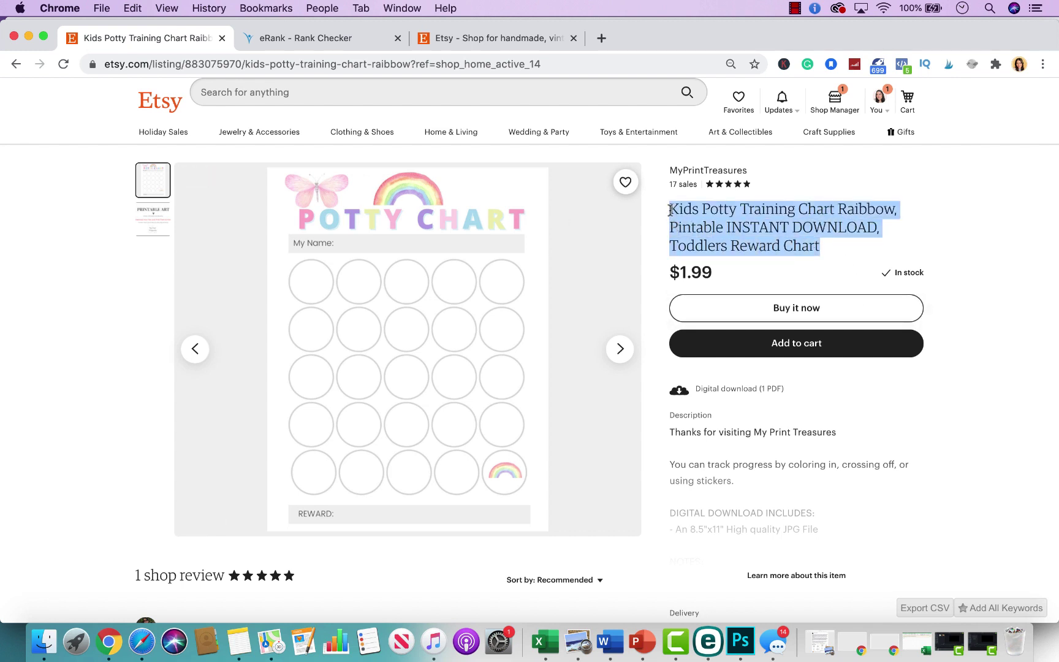
left_click(968, 213)
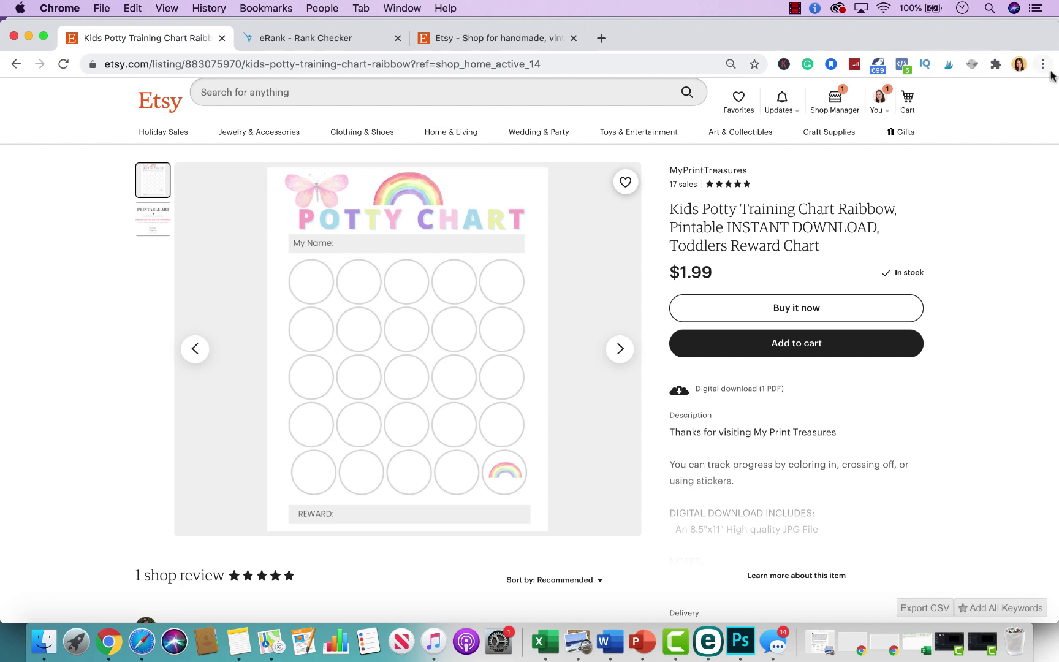
left_click_drag(795, 207, 671, 207)
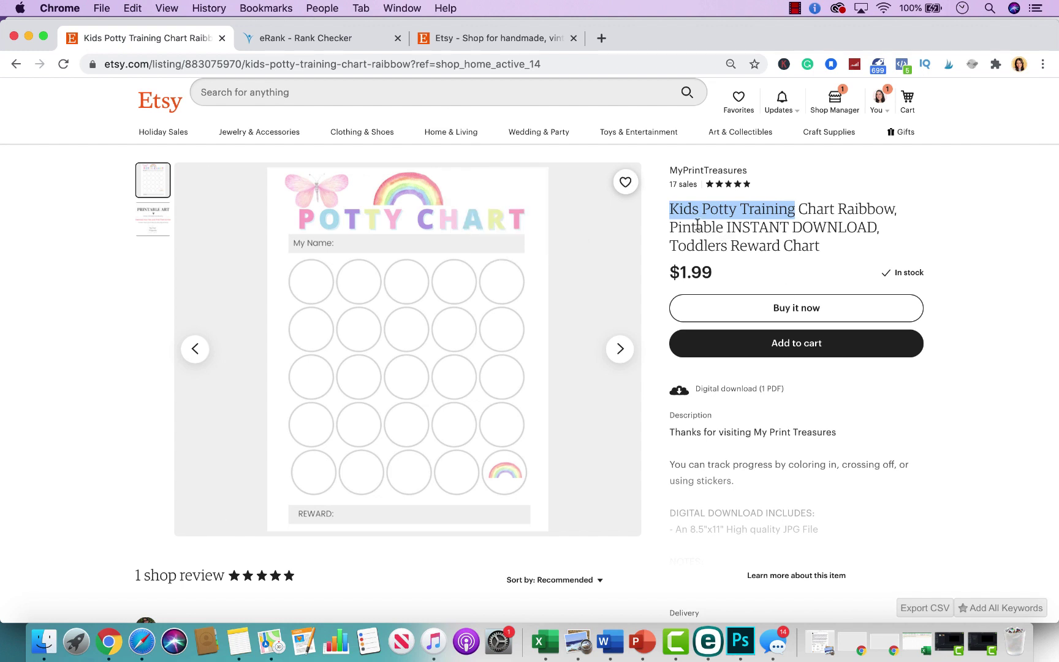
- Check the listing's tags in the eRank Rank Checker results and return to the Etsy listing
left_click(320, 37)
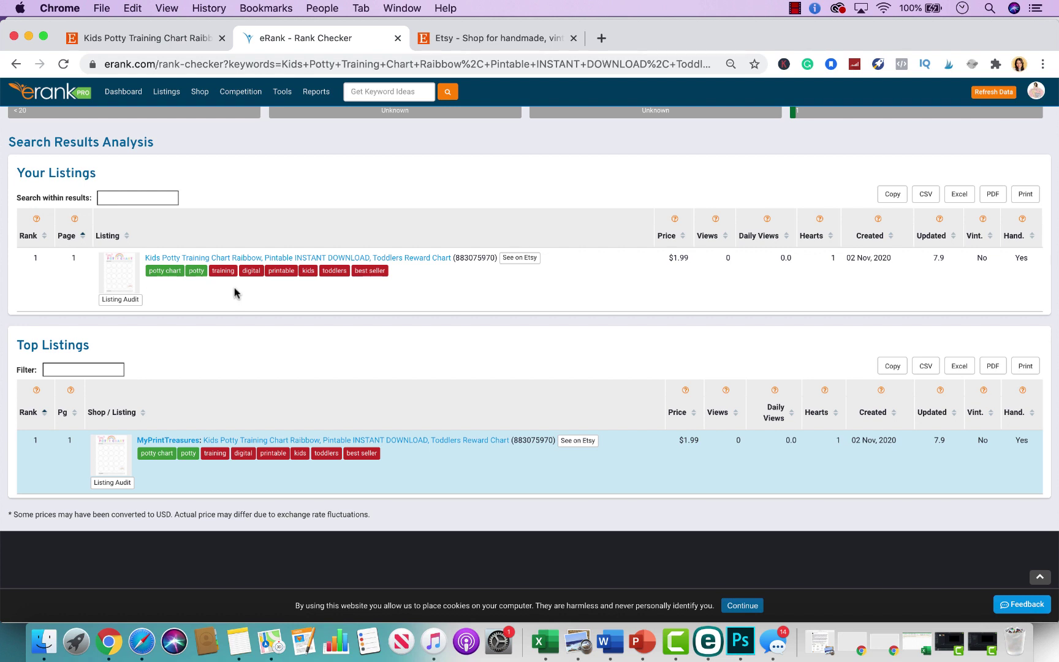
left_click(191, 39)
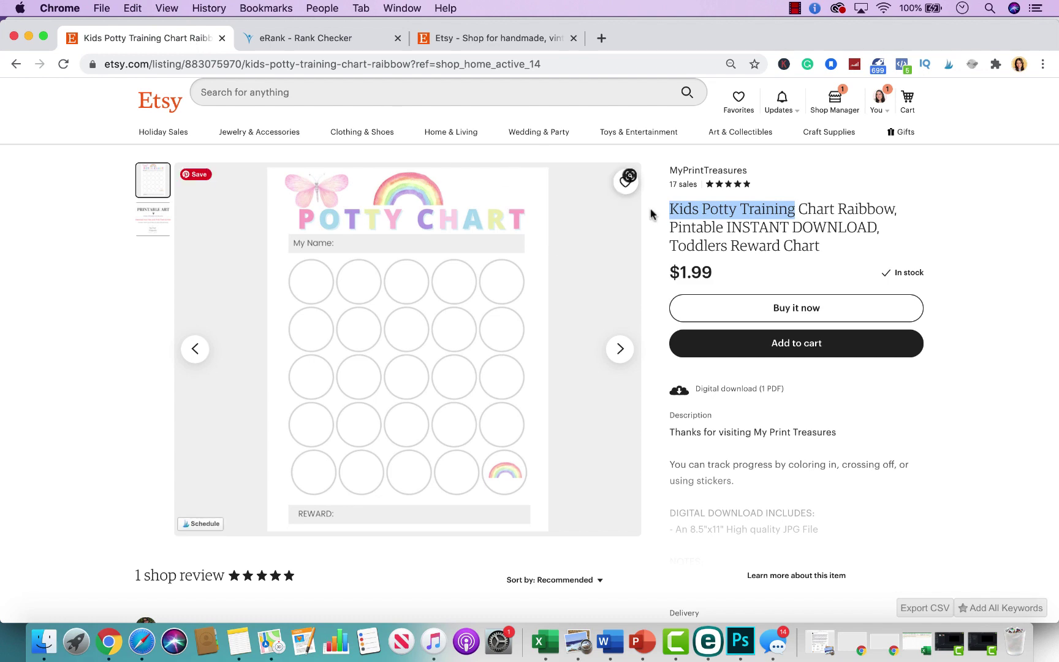
left_click(361, 36)
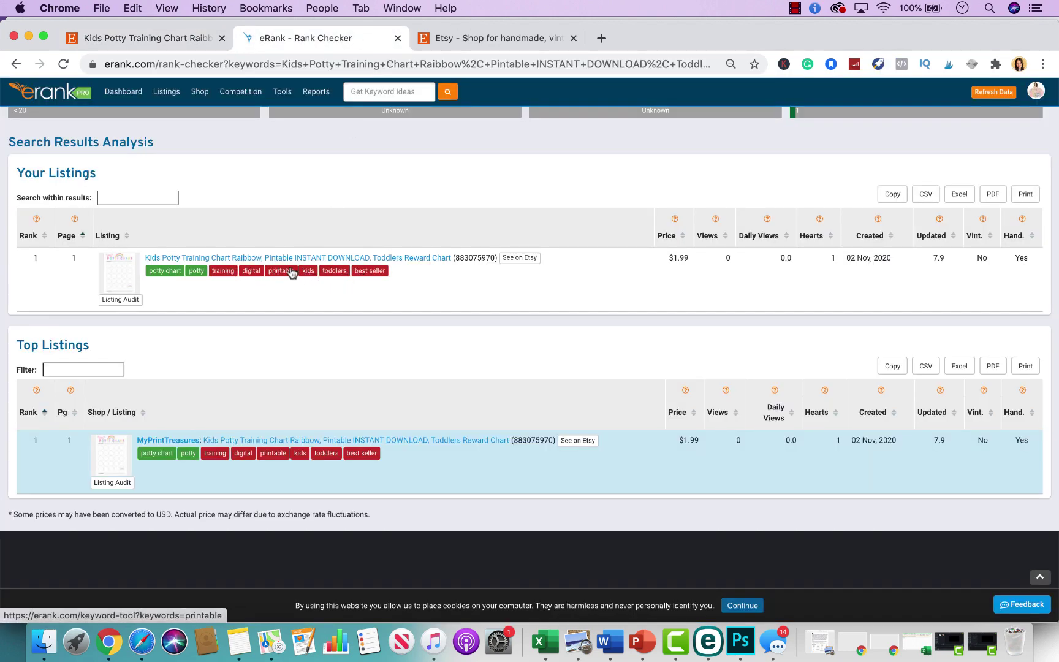
mouse_move(292, 272)
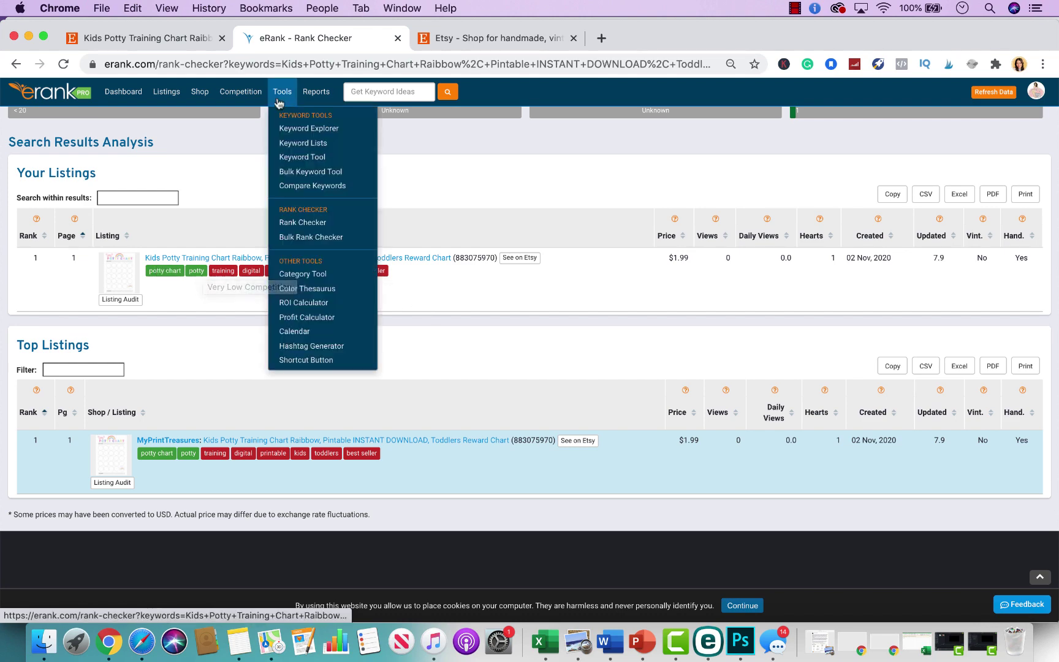
left_click(191, 46)
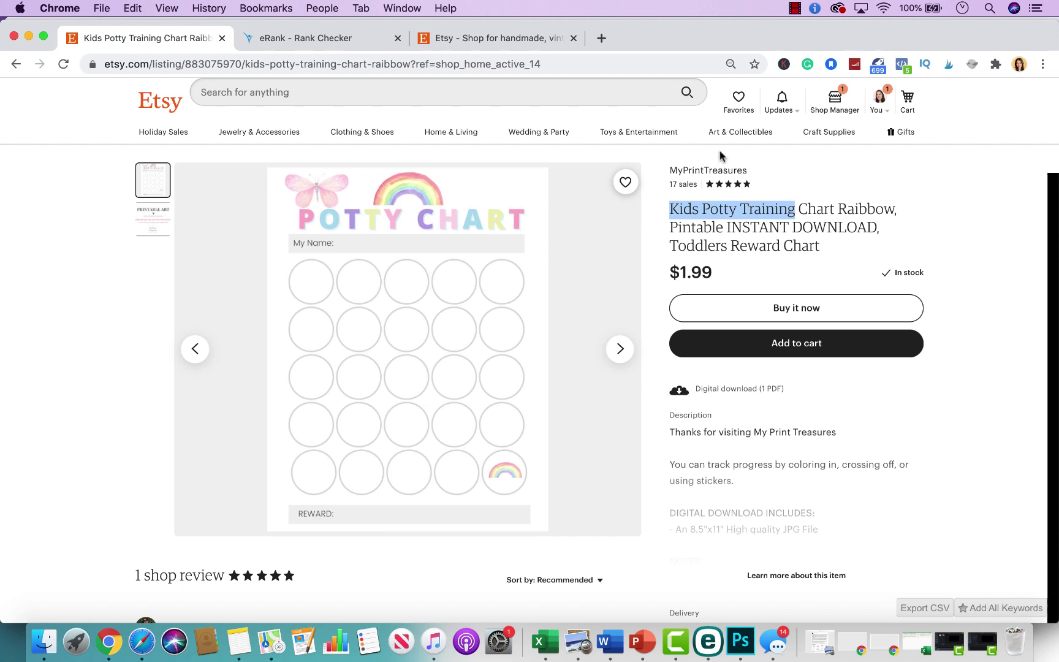
- Highlight "Kids Potty Training" and "Raibbow, Pintable" in turn in the listing title
left_click(697, 195)
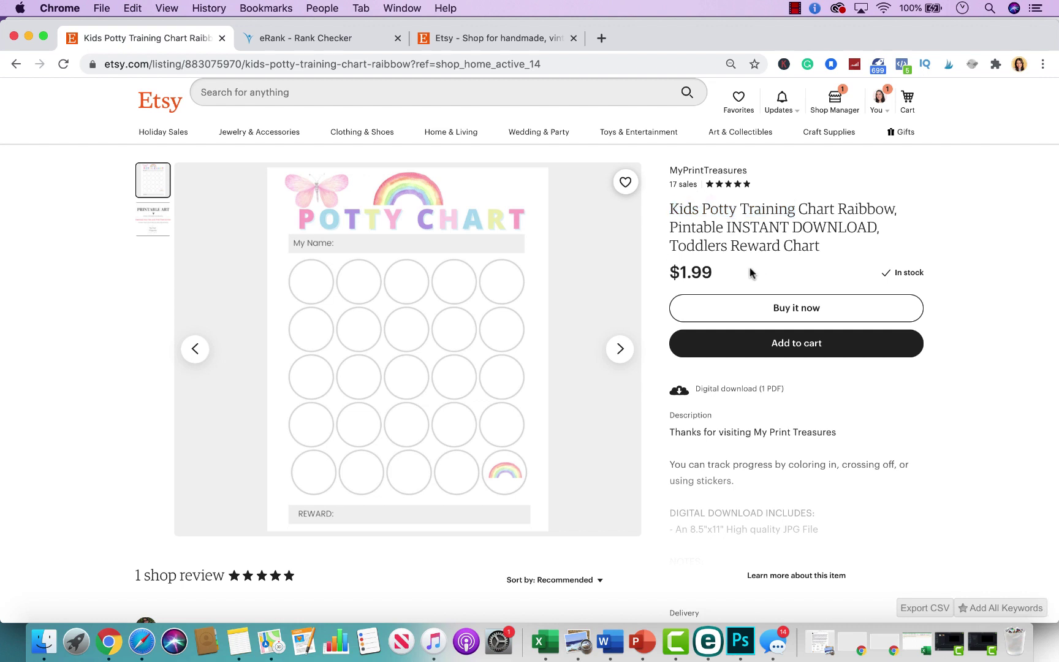
left_click_drag(795, 206, 672, 209)
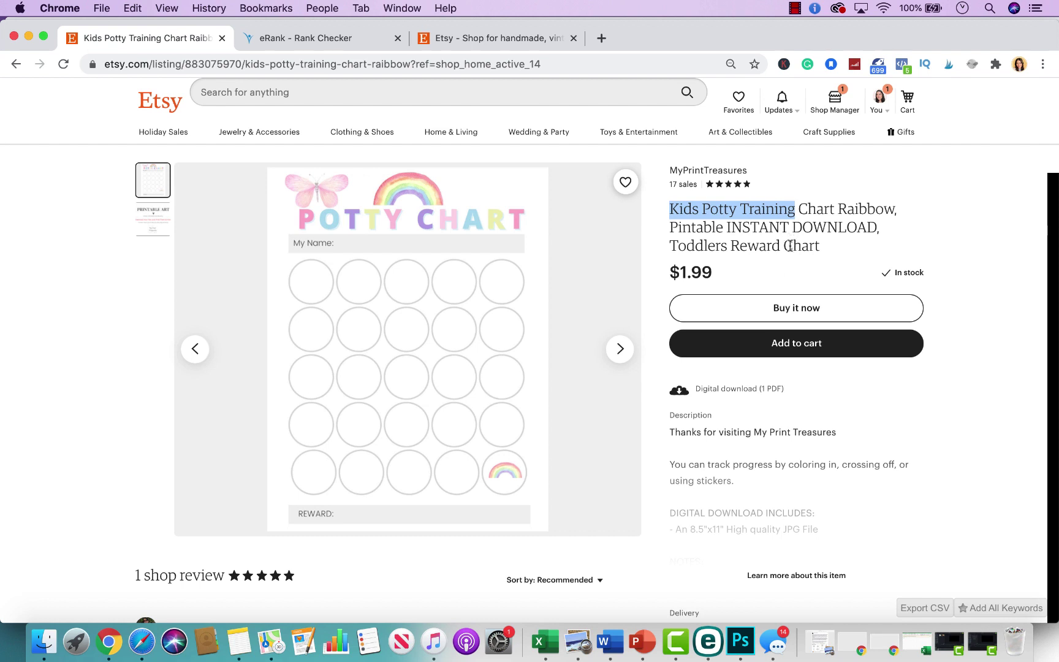
left_click_drag(724, 226, 842, 208)
- Expand the listing's full description, read through it, and return to the title
scroll(831, 334, "down", 1)
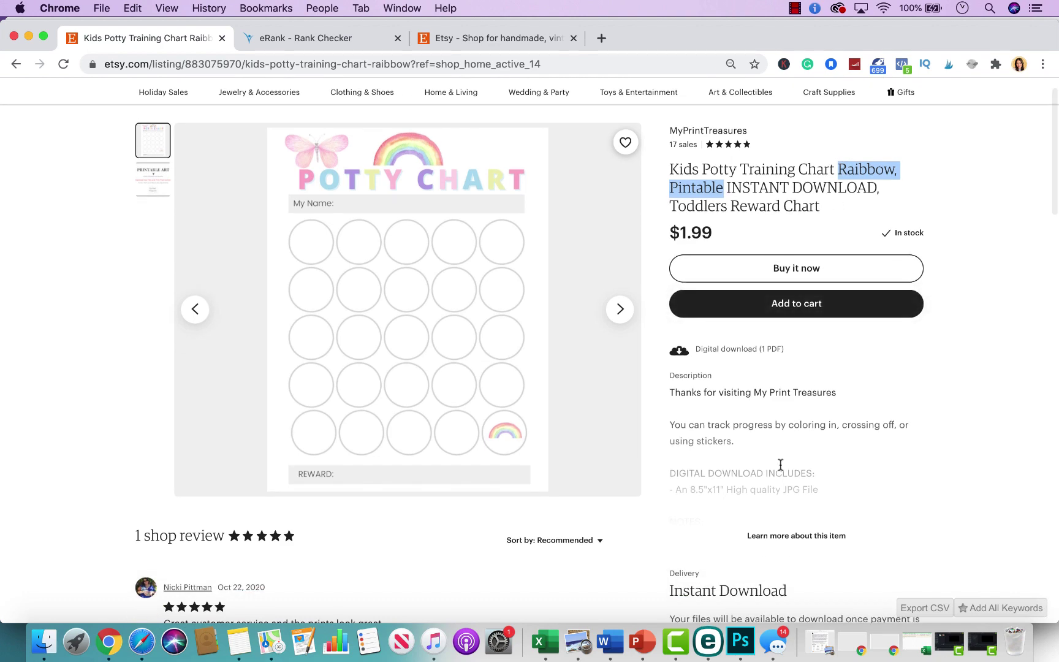
left_click(797, 535)
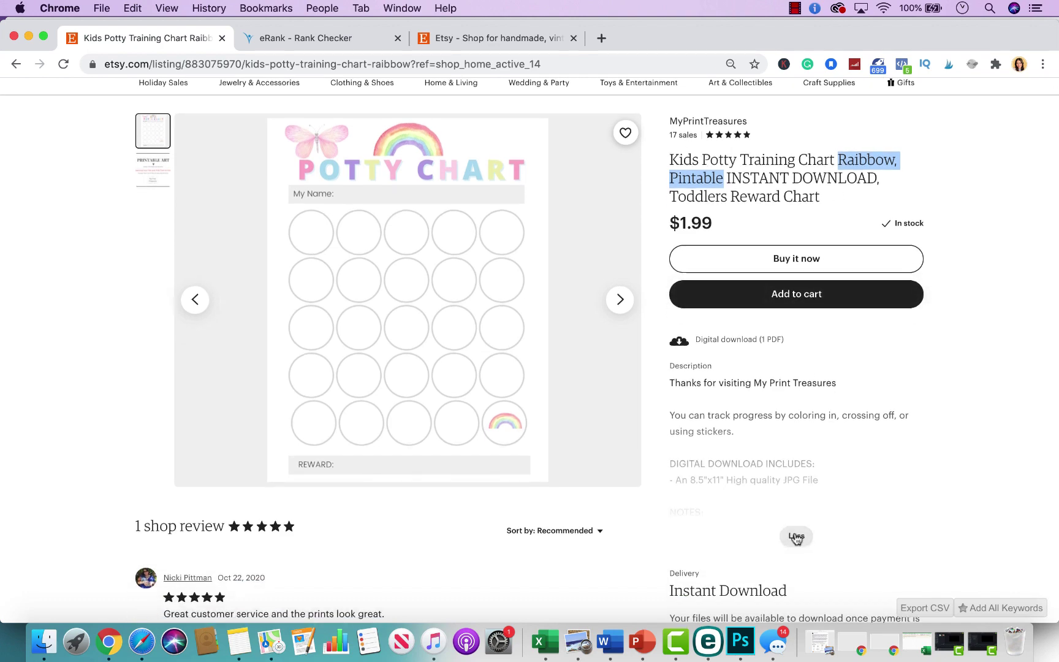
scroll(803, 530, "down", 3)
scroll(799, 442, "up", 4)
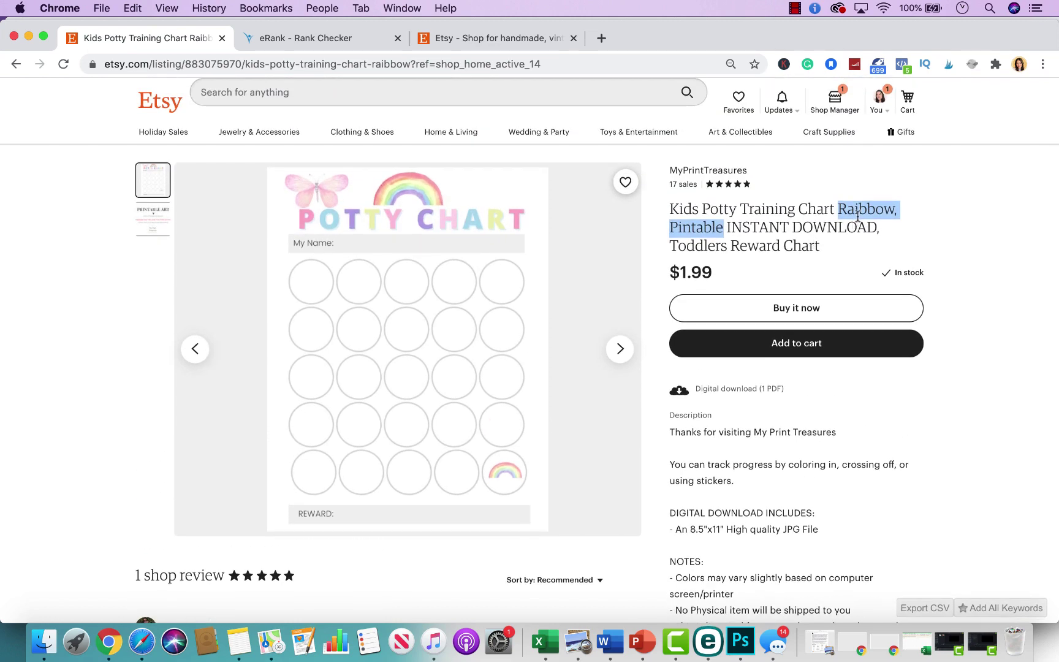
- Highlight "Pintable" in the title and part of "using stickers" in the description while reading the listing's details and notes
left_click(865, 209)
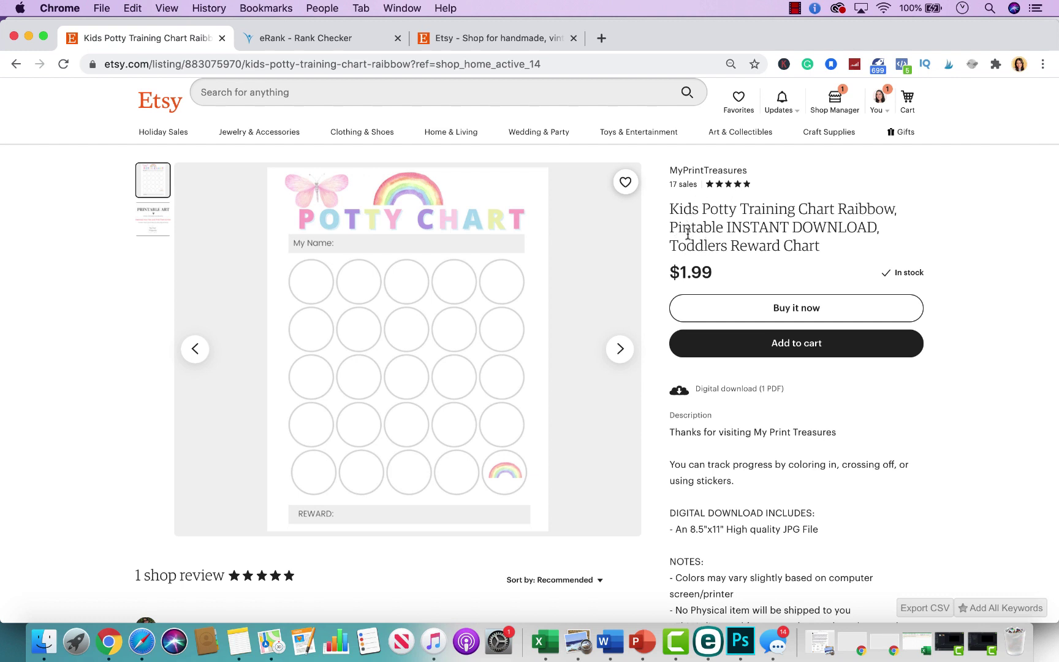
left_click_drag(669, 228, 726, 227)
scroll(748, 270, "down", 1)
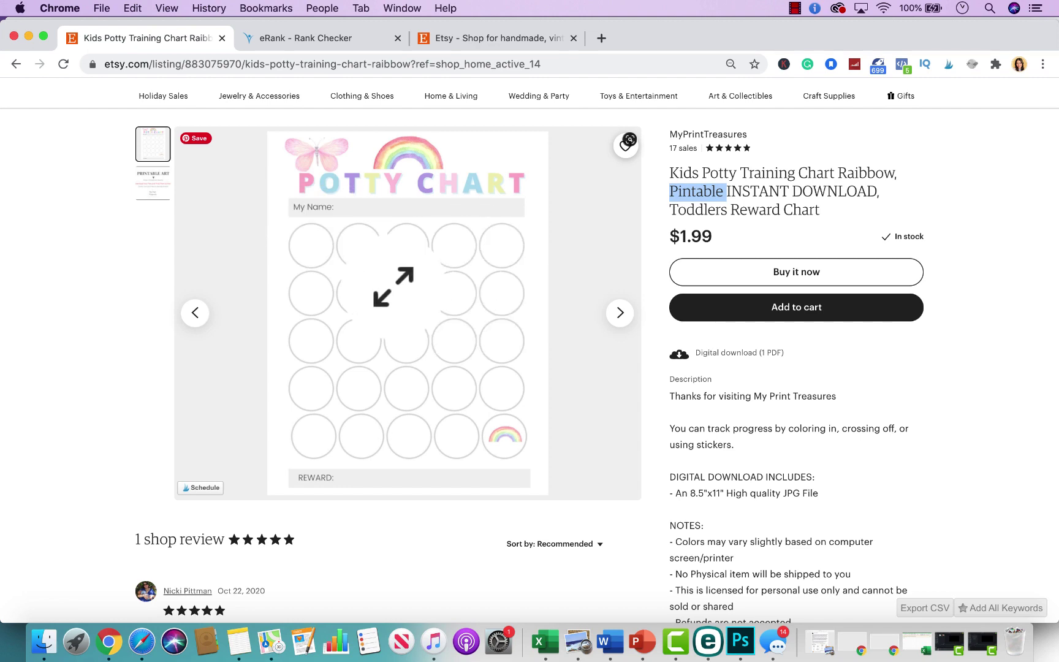
scroll(739, 488, "down", 2)
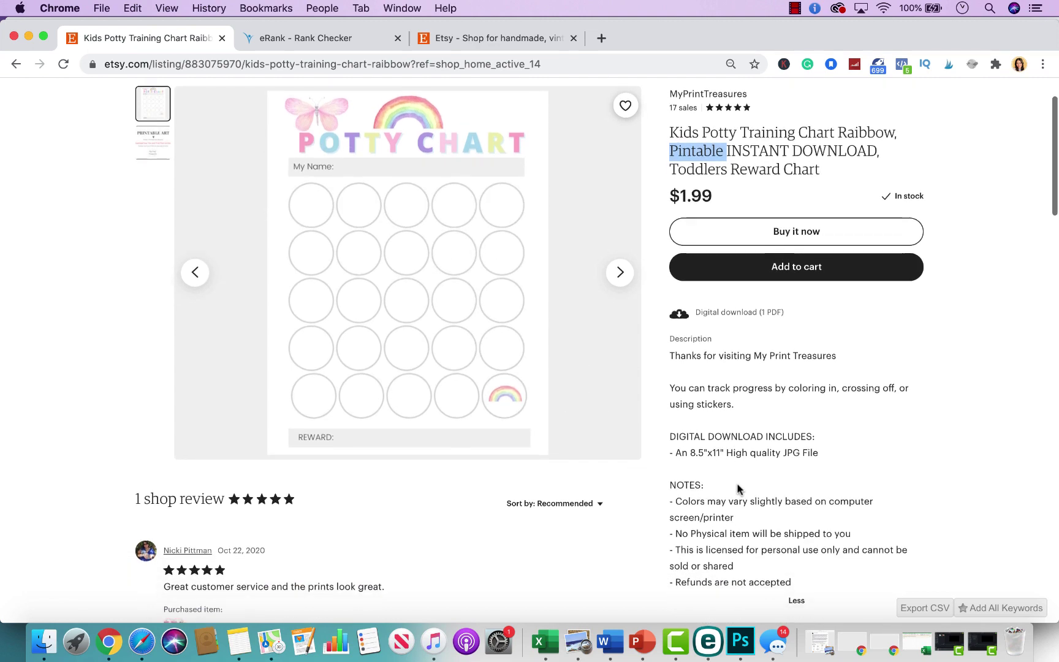
left_click_drag(728, 403, 671, 404)
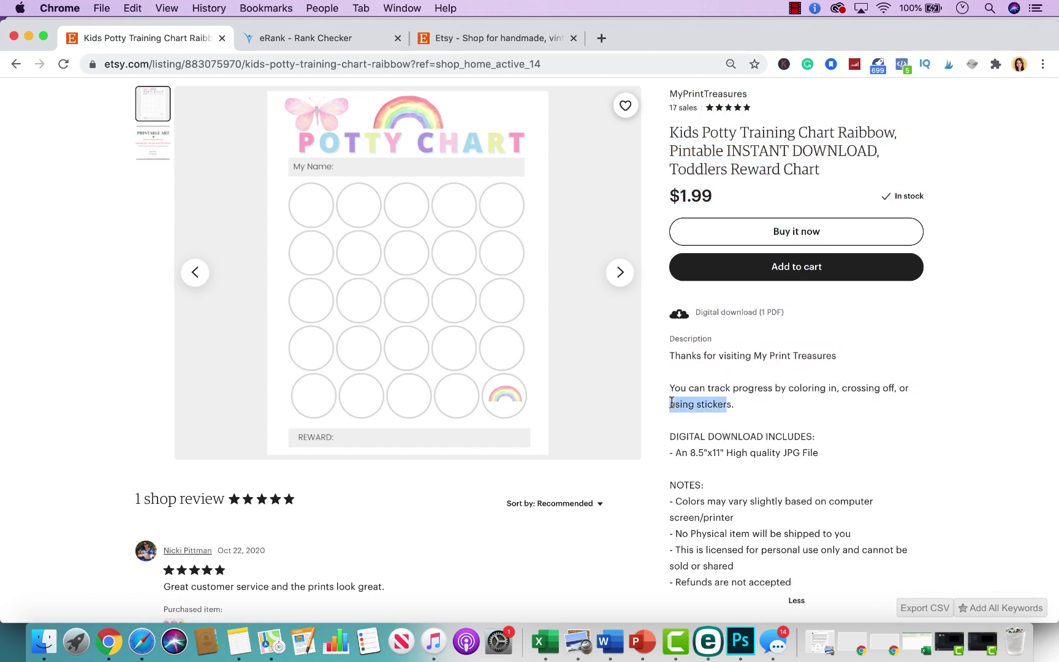
scroll(730, 430, "down", 4)
scroll(737, 451, "up", 6)
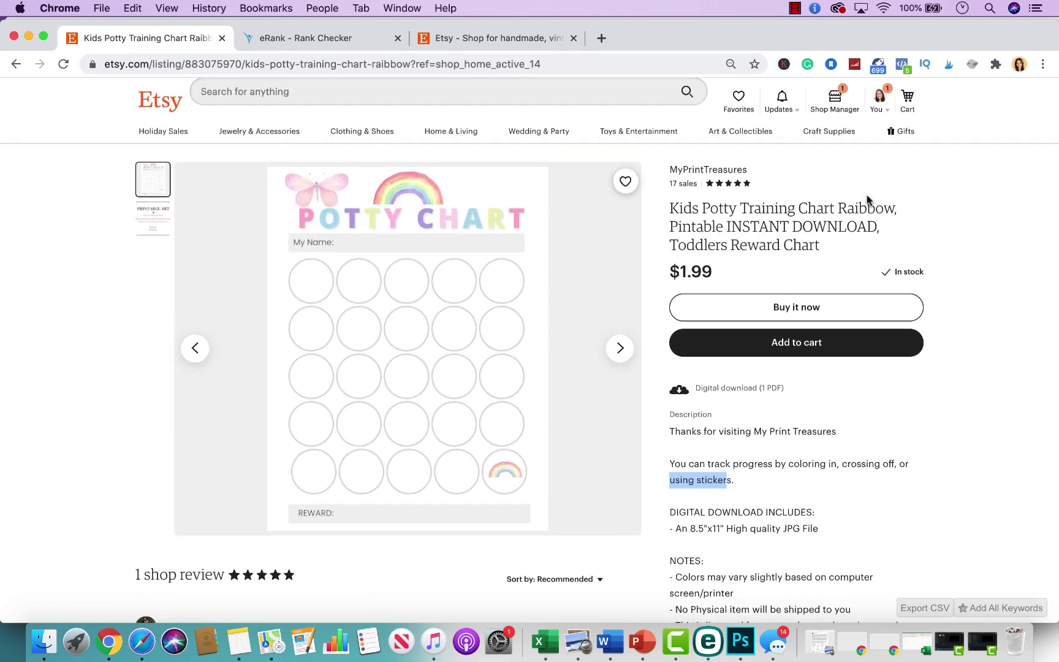
- Mark the title words "Raibbow" and "Pintable" and clear the selection
left_click_drag(896, 208, 828, 208)
left_click(724, 225)
left_click_drag(725, 225, 664, 226)
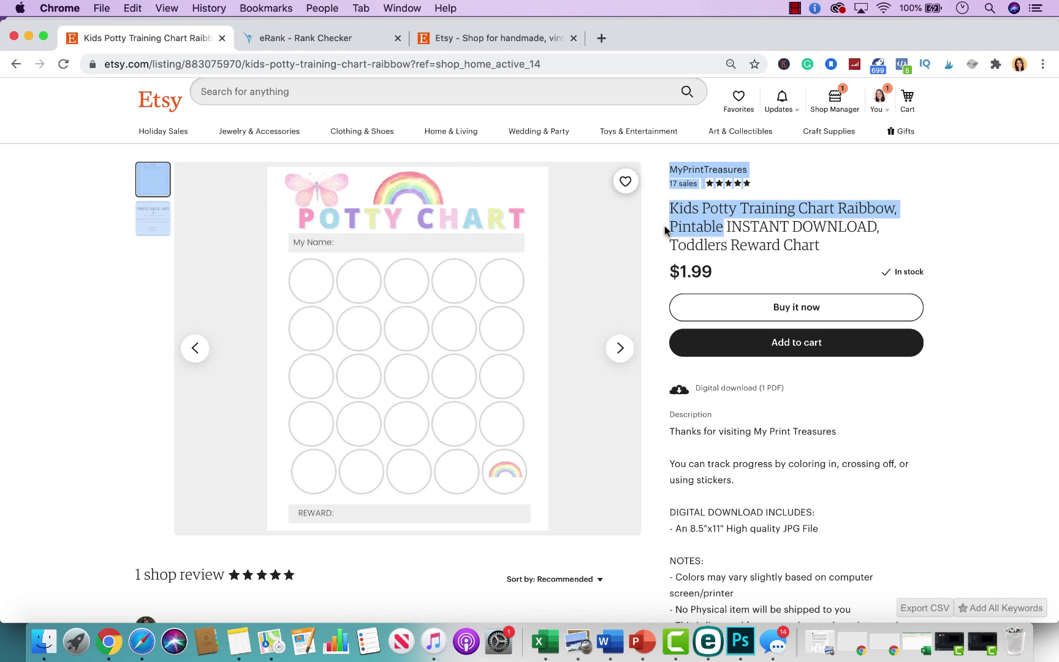
left_click(726, 226)
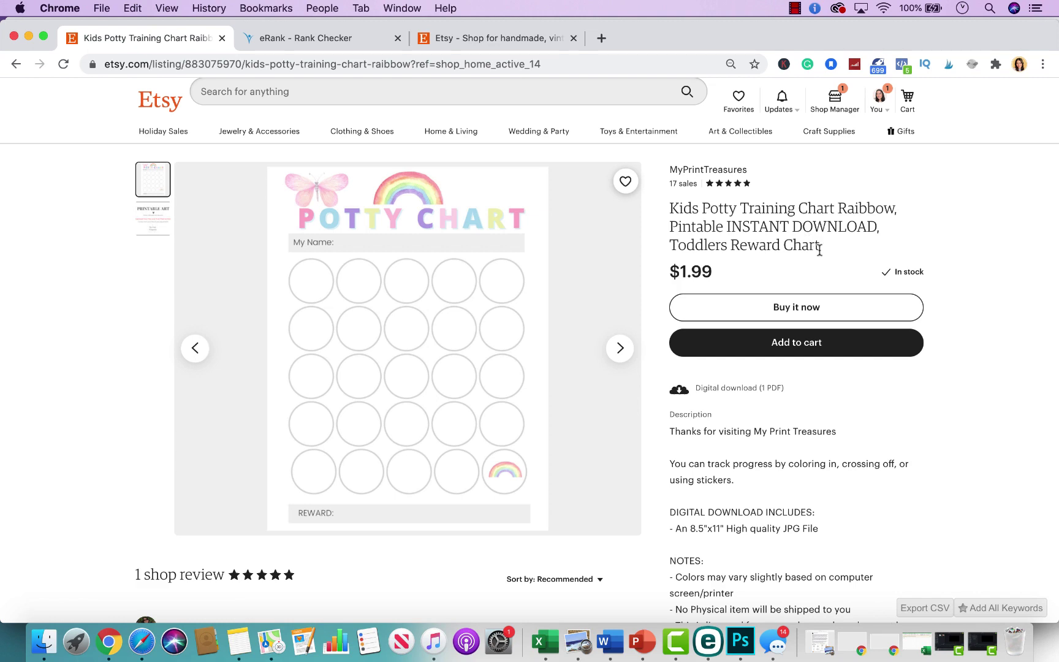
- Highlight the listing title through "Toddlers Reward Chart" and review the description and notes below it
left_click_drag(821, 247, 664, 224)
scroll(698, 300, "down", 3)
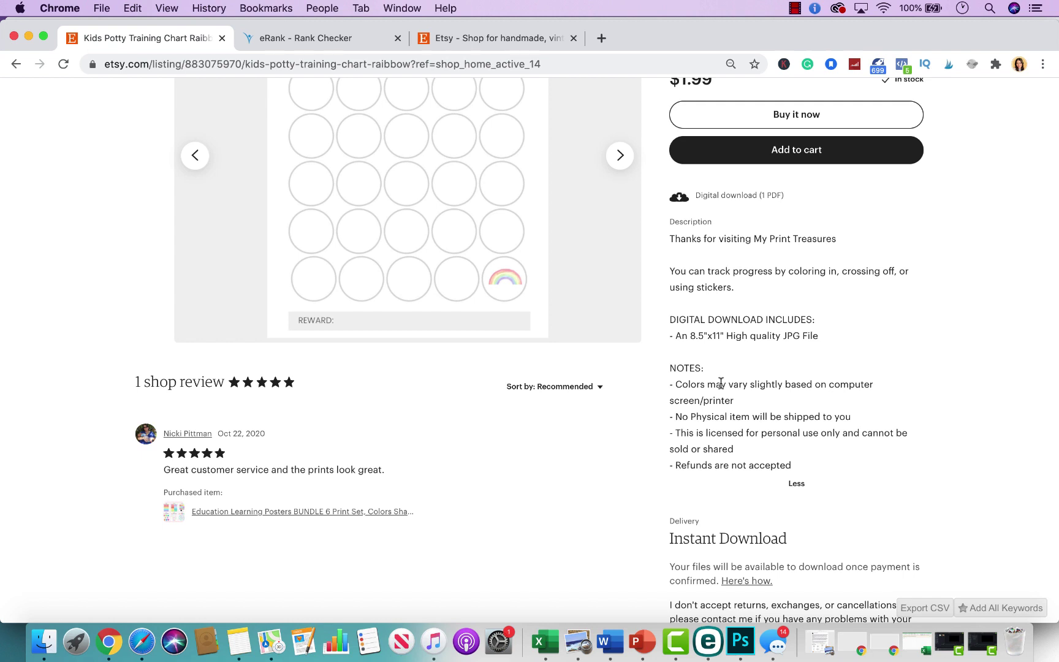
scroll(721, 383, "up", 3)
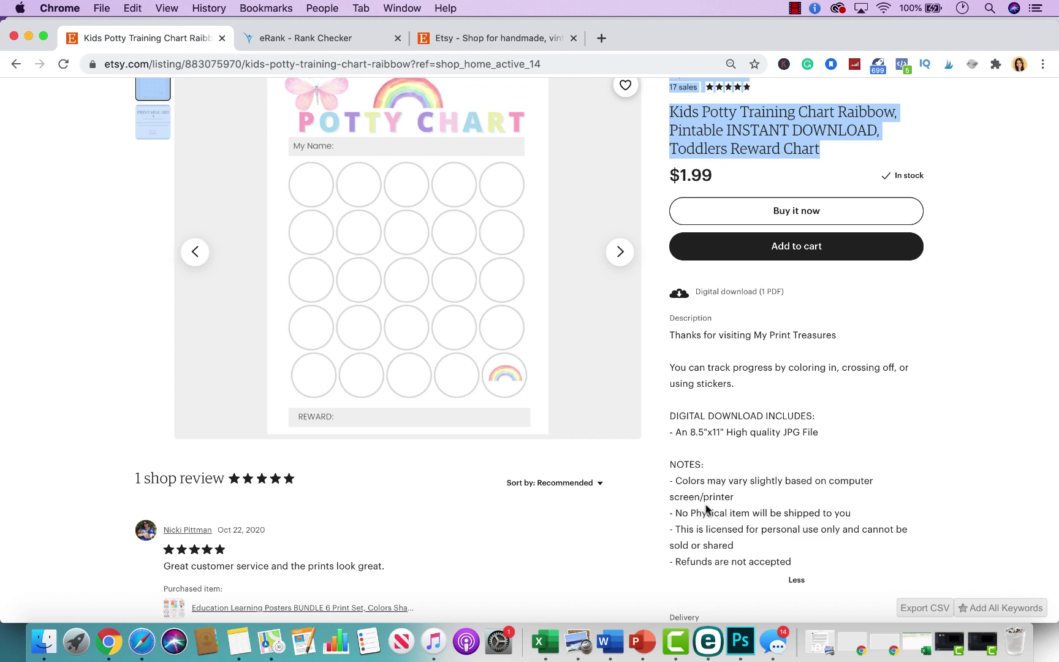
- Open the potty chart's Listing Audit from the eRank Rank Checker and examine its suggestions, statistics and tag analysis
left_click(299, 41)
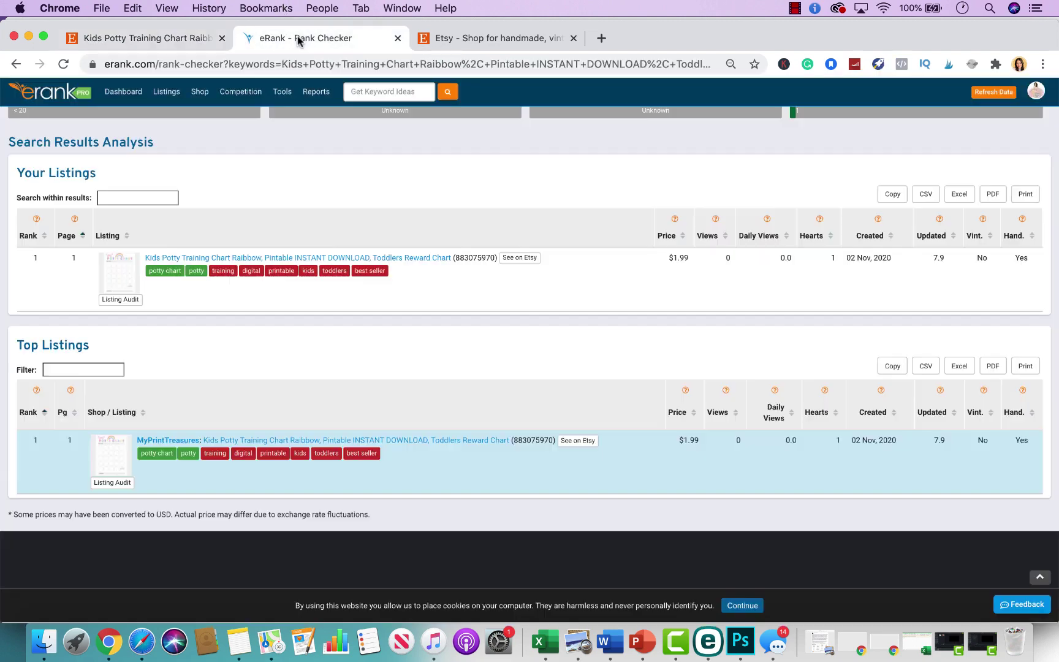
left_click(474, 39)
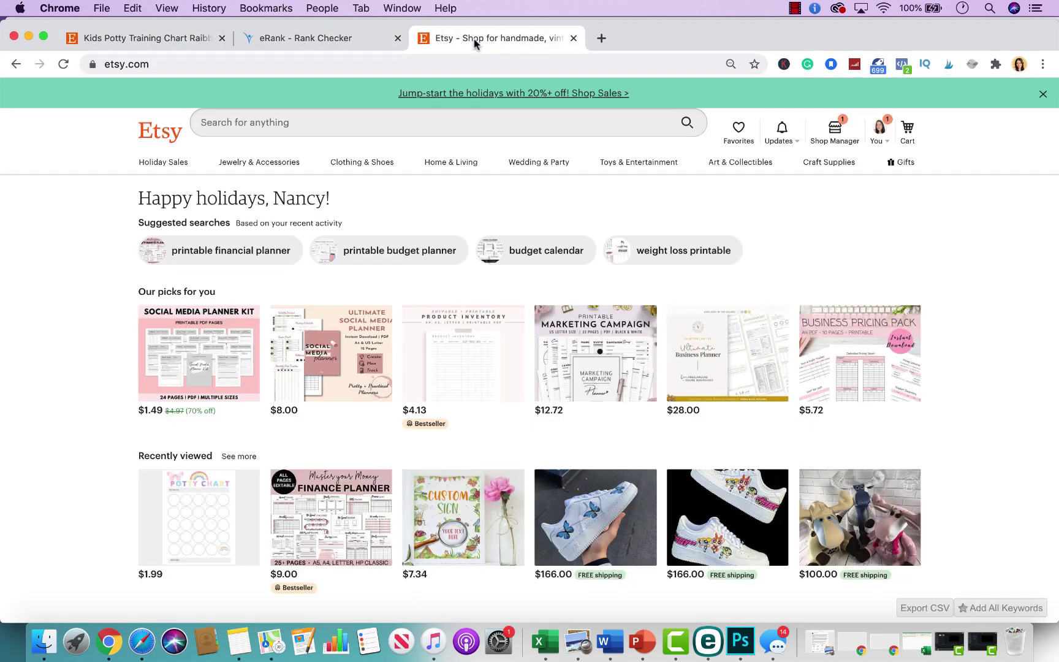
left_click(379, 40)
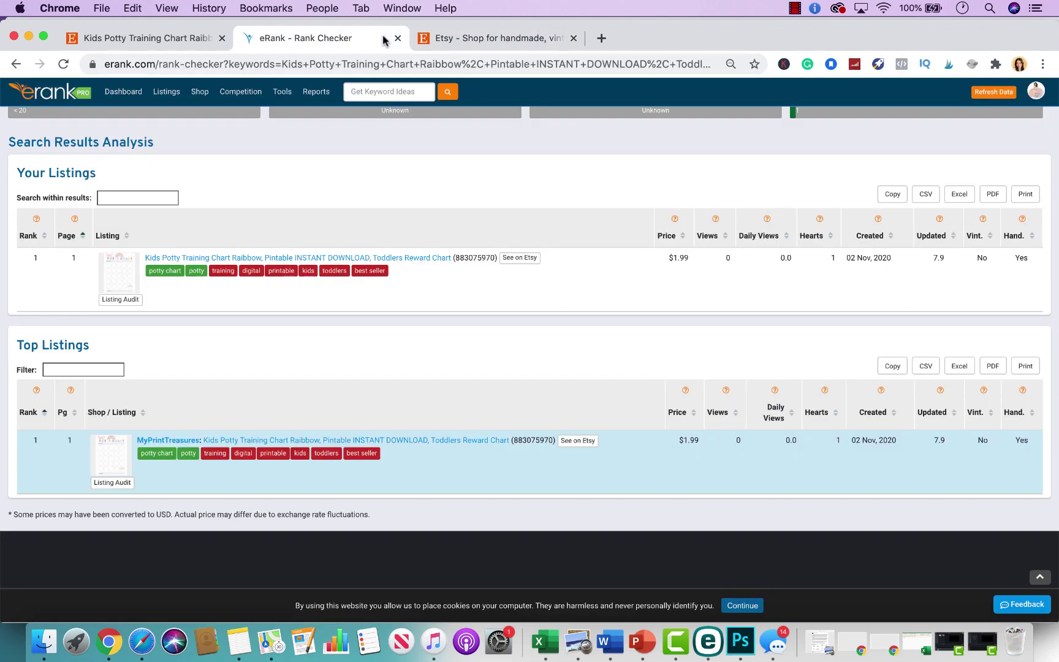
left_click(113, 301)
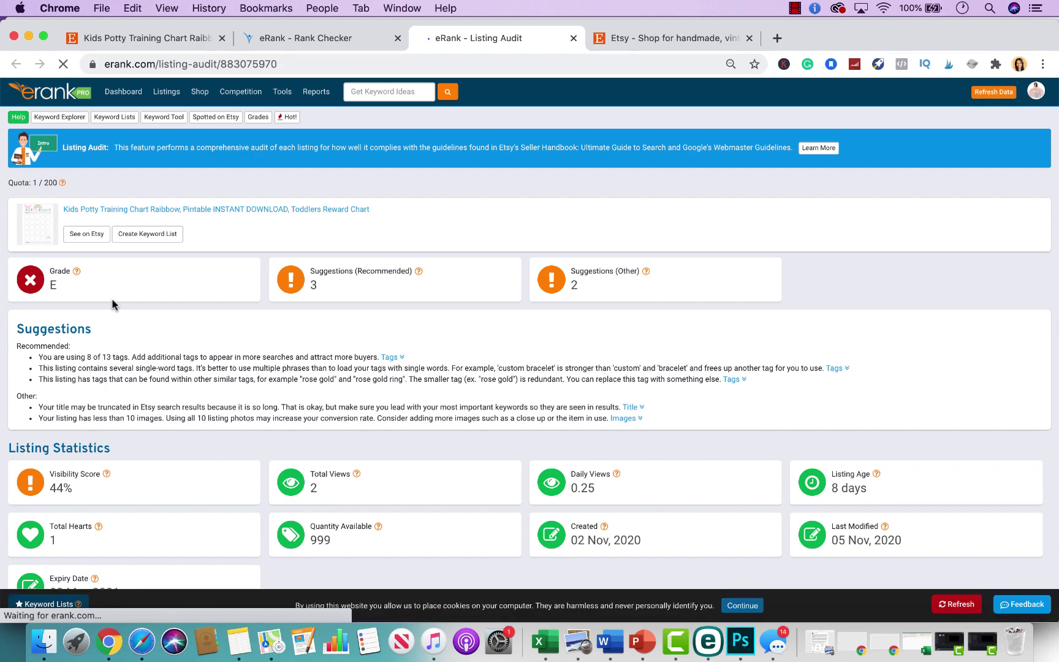
scroll(178, 403, "down", 2)
scroll(177, 403, "down", 10)
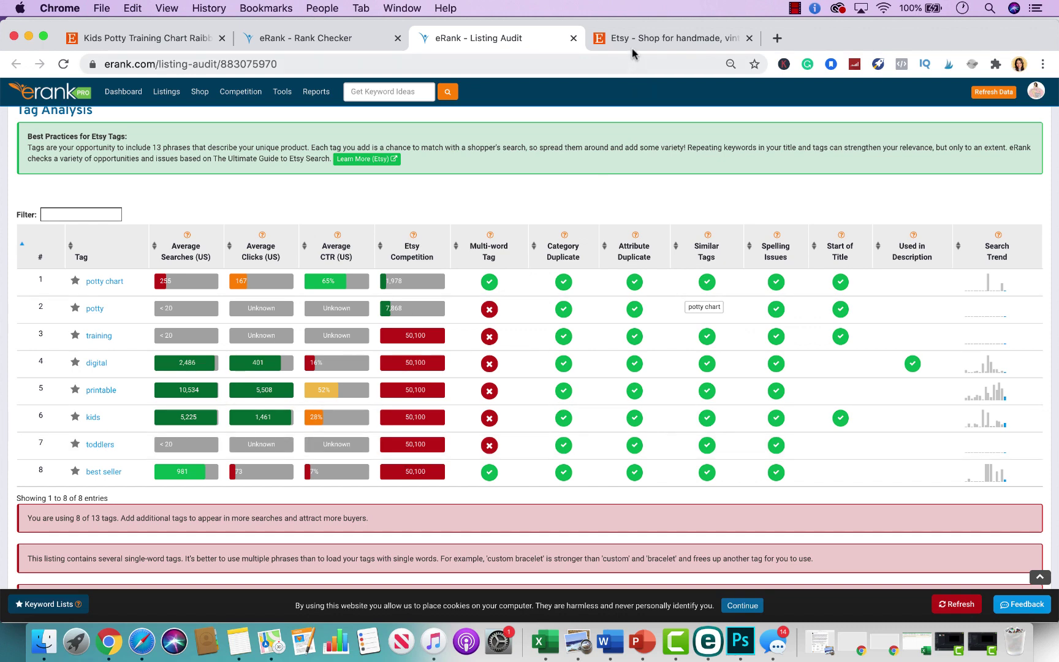
- Search Etsy for "best sellers" and check the phrase against the tags in the potty chart's Listing Audit
left_click(607, 38)
left_click(392, 122)
type("best sellers")
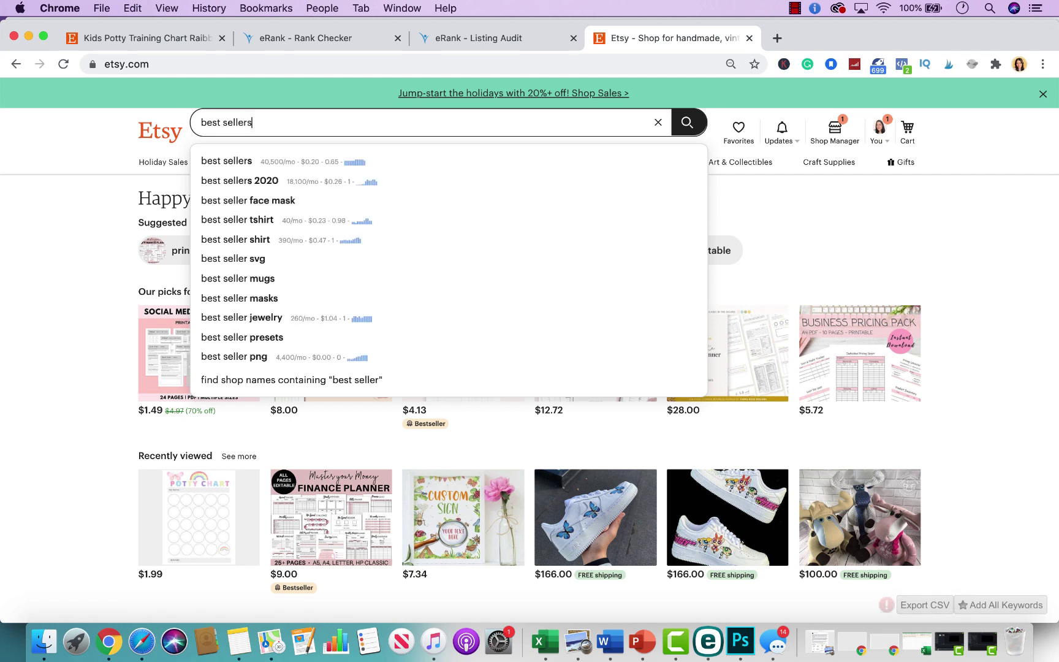
key("Return")
left_click(500, 38)
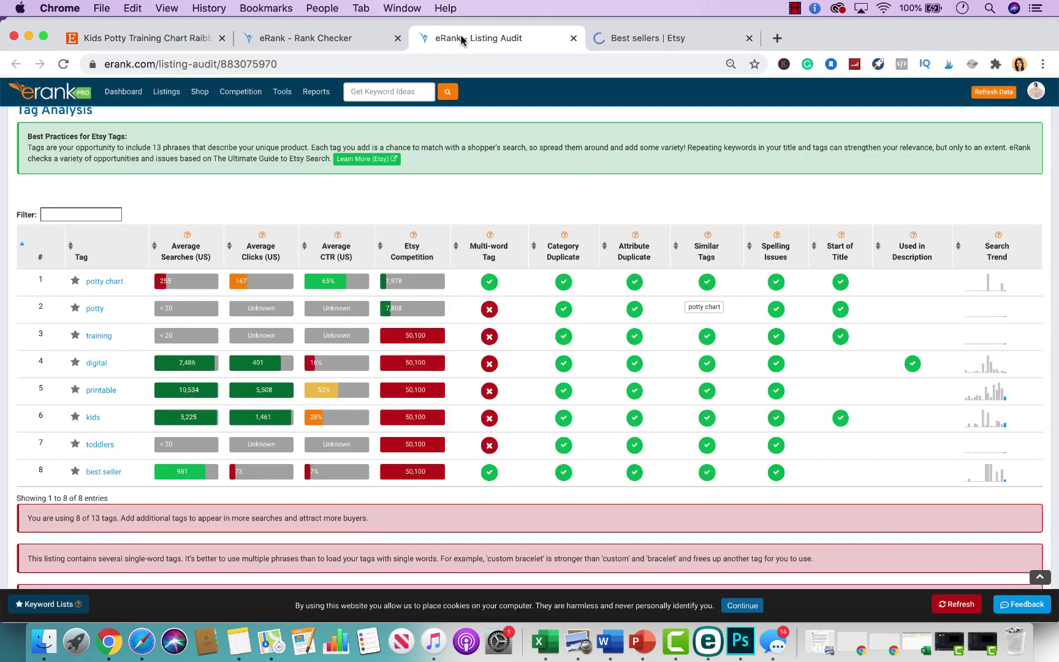
left_click(661, 34)
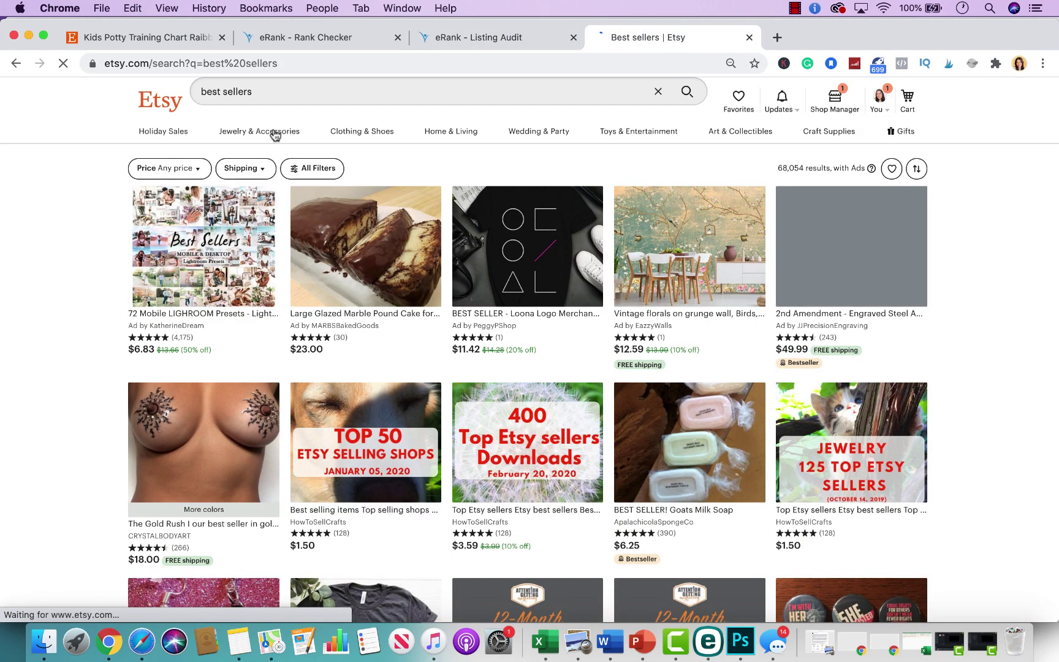
- Change the Etsy search to "best seller" and browse the range of listings it brings up
left_click(261, 92)
key("BackSpace")
key("Return")
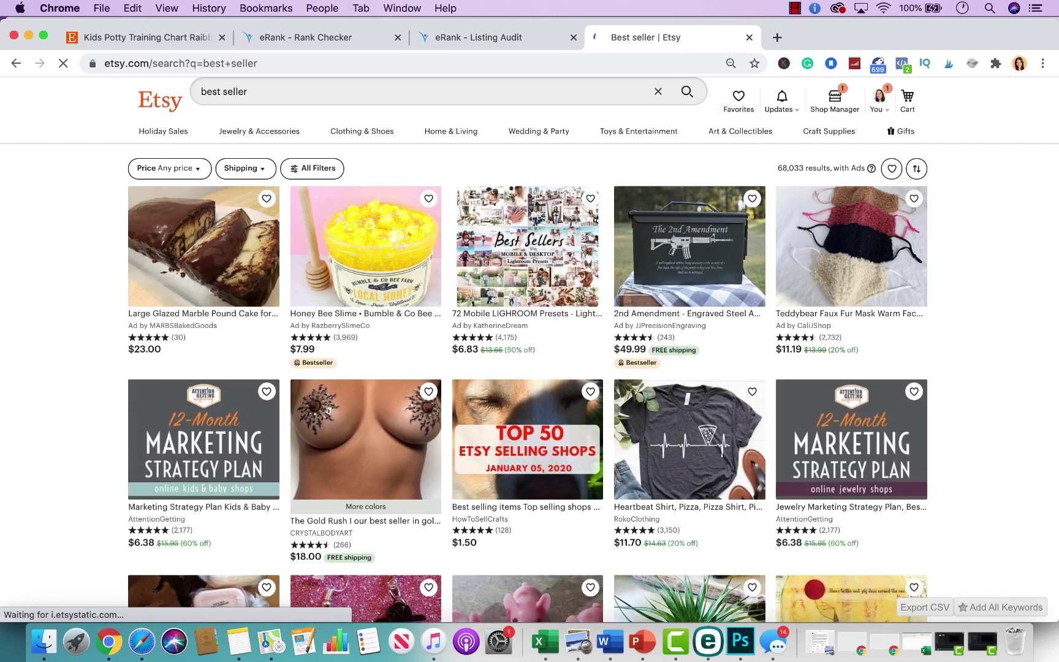
scroll(508, 359, "down", 3)
scroll(508, 360, "down", 9)
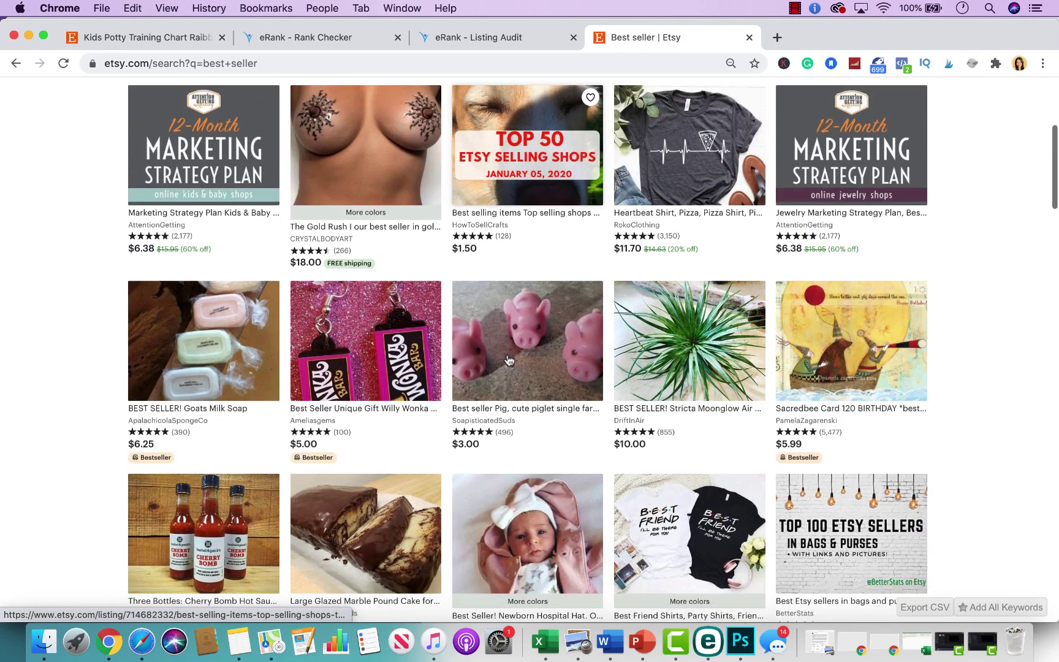
scroll(507, 359, "down", 13)
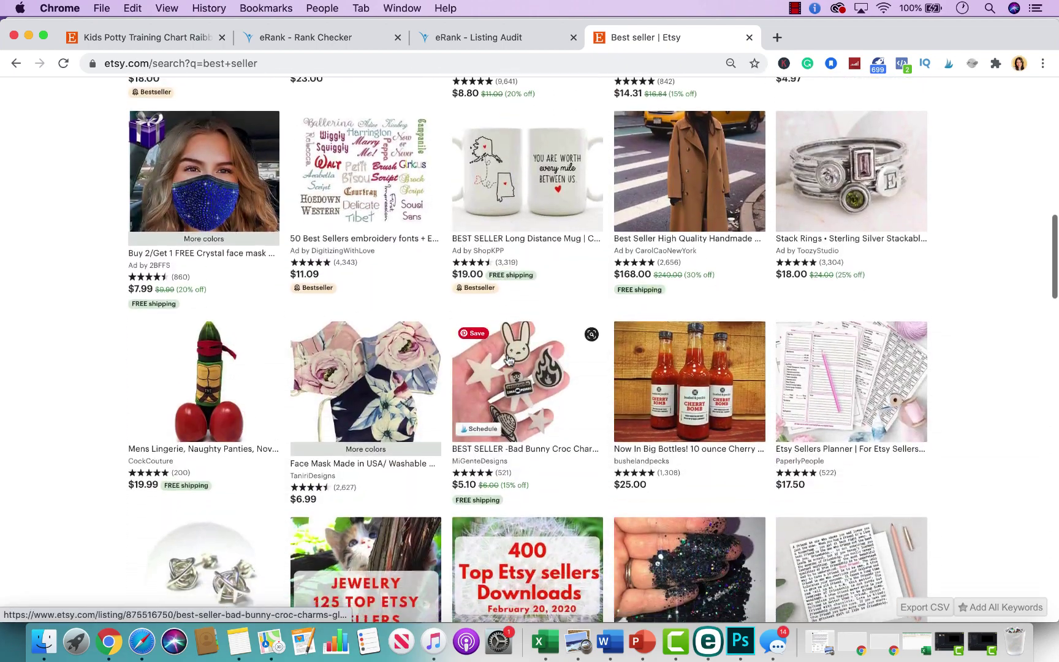
scroll(508, 360, "down", 11)
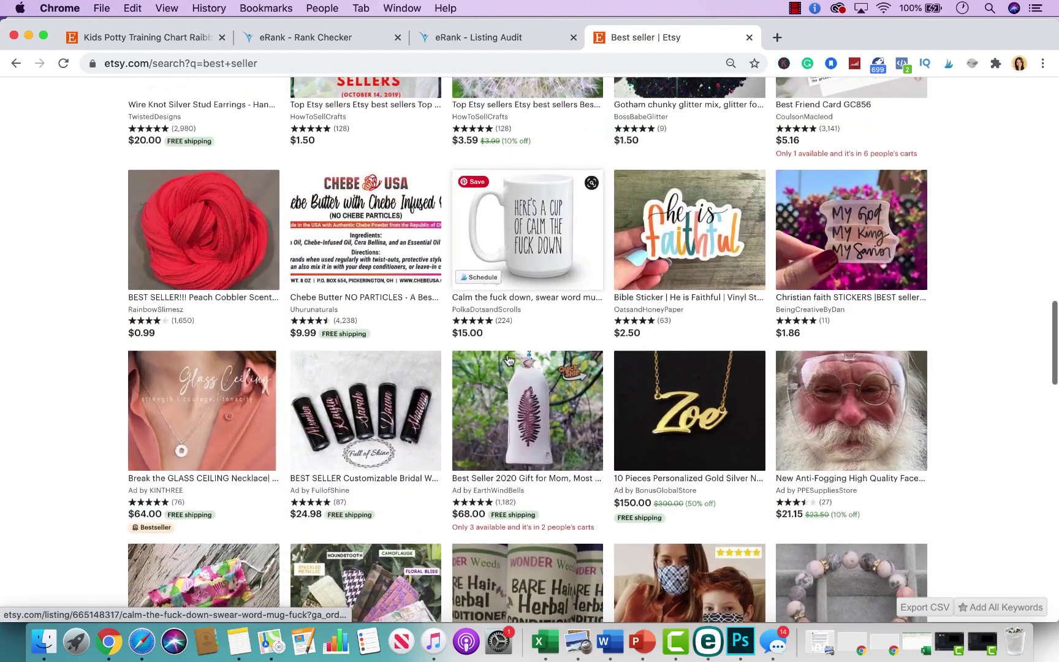
scroll(508, 358, "down", 1)
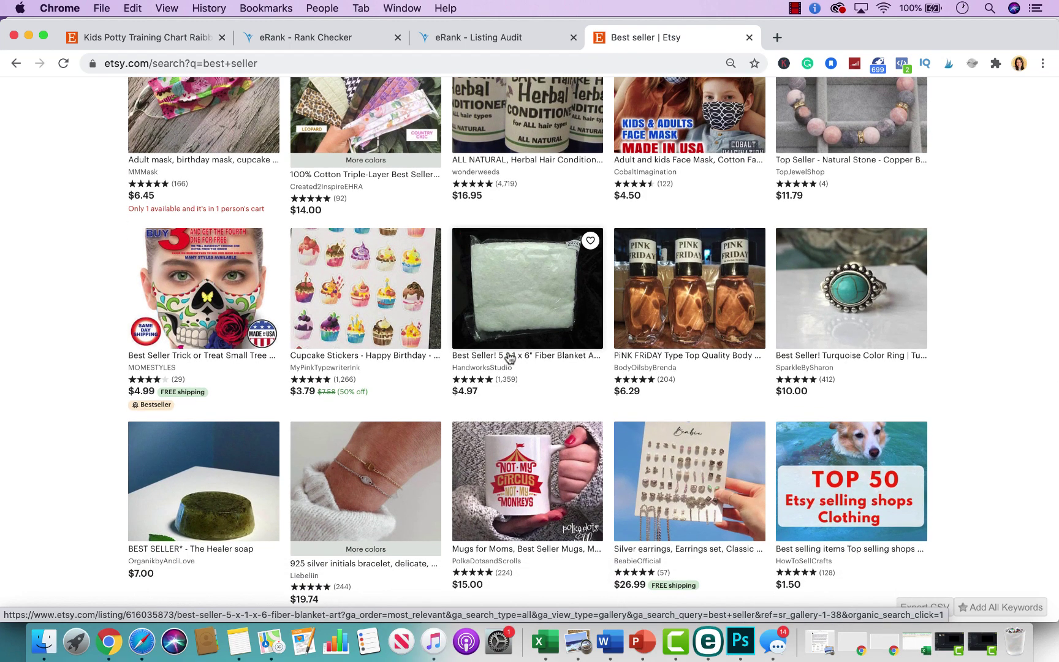
- Review the audit's tag analysis again and search Etsy for "potty chart printable"
left_click(518, 39)
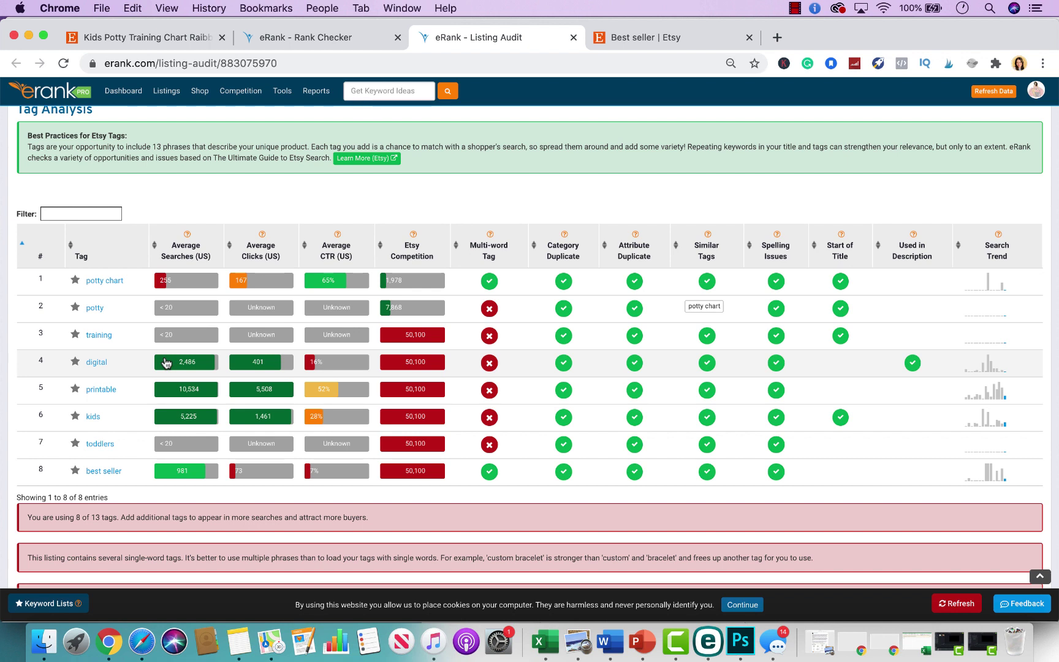
left_click(281, 91)
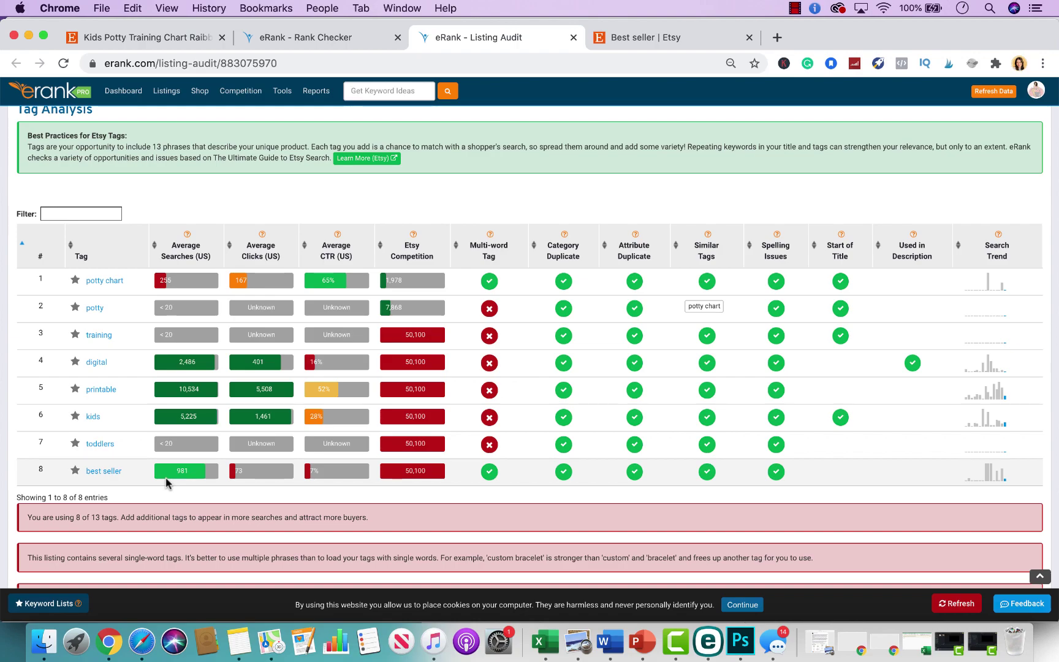
left_click(616, 38)
scroll(453, 90, "down", 15)
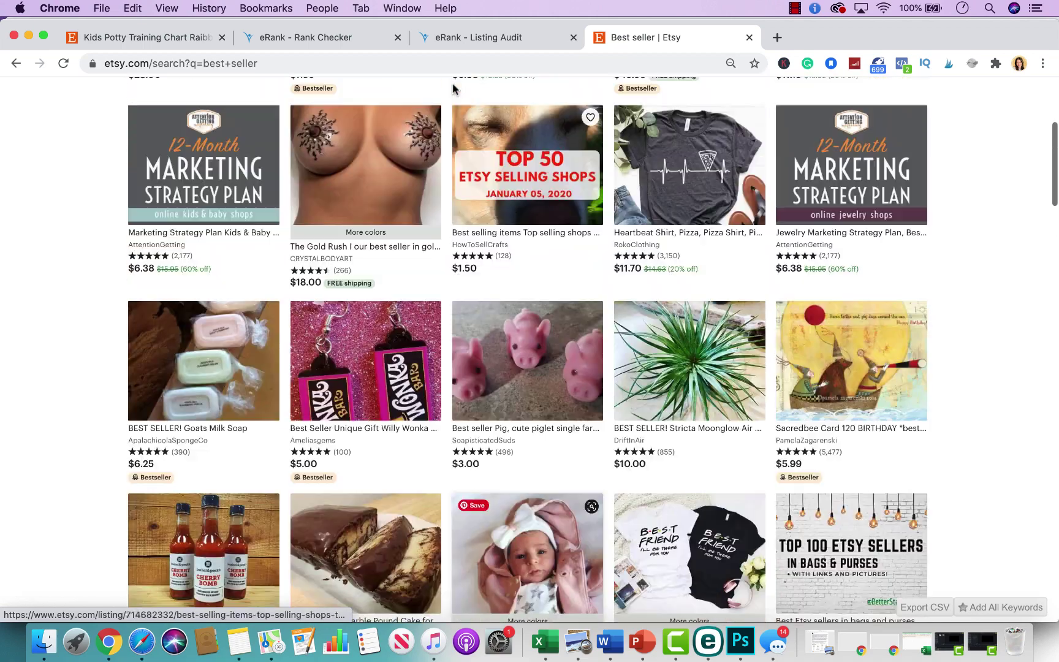
scroll(453, 90, "up", 15)
left_click(358, 96)
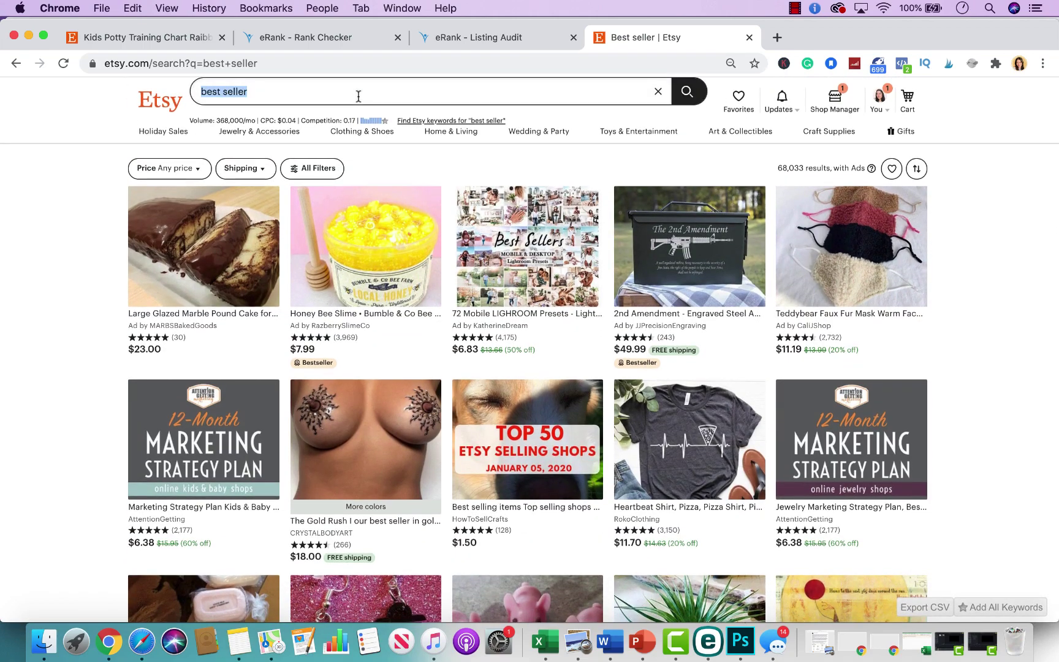
type("potty ch")
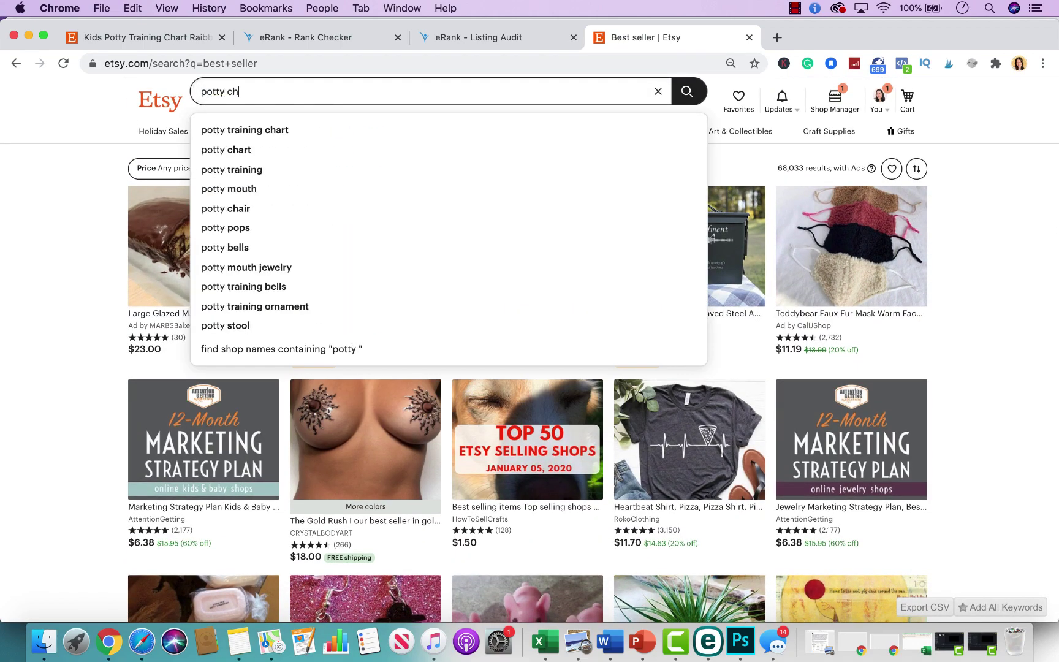
type("art printable")
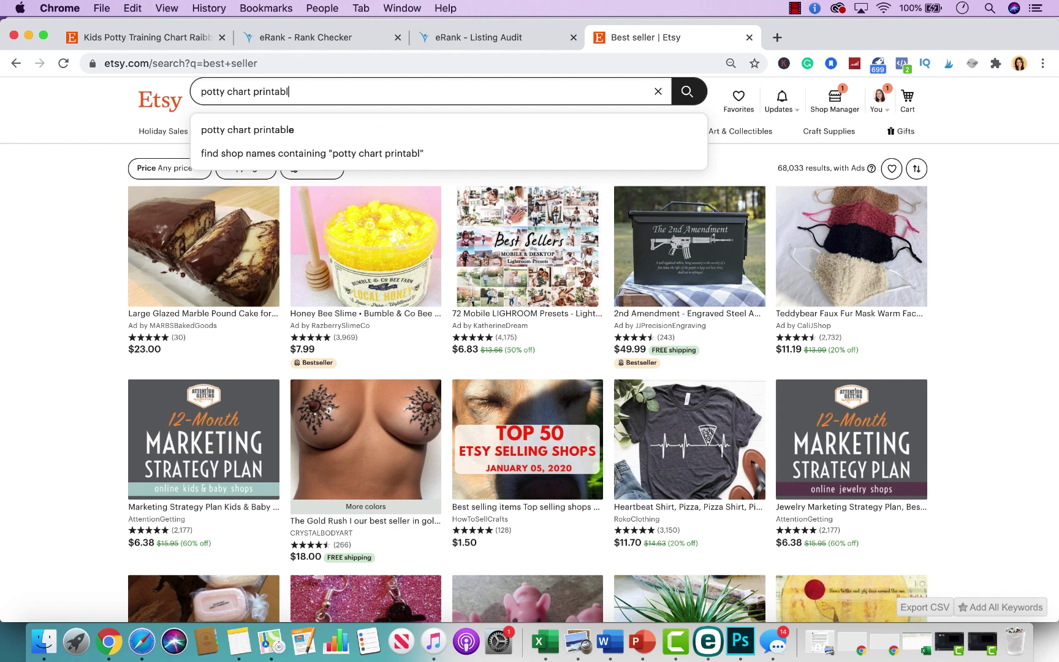
key("Return")
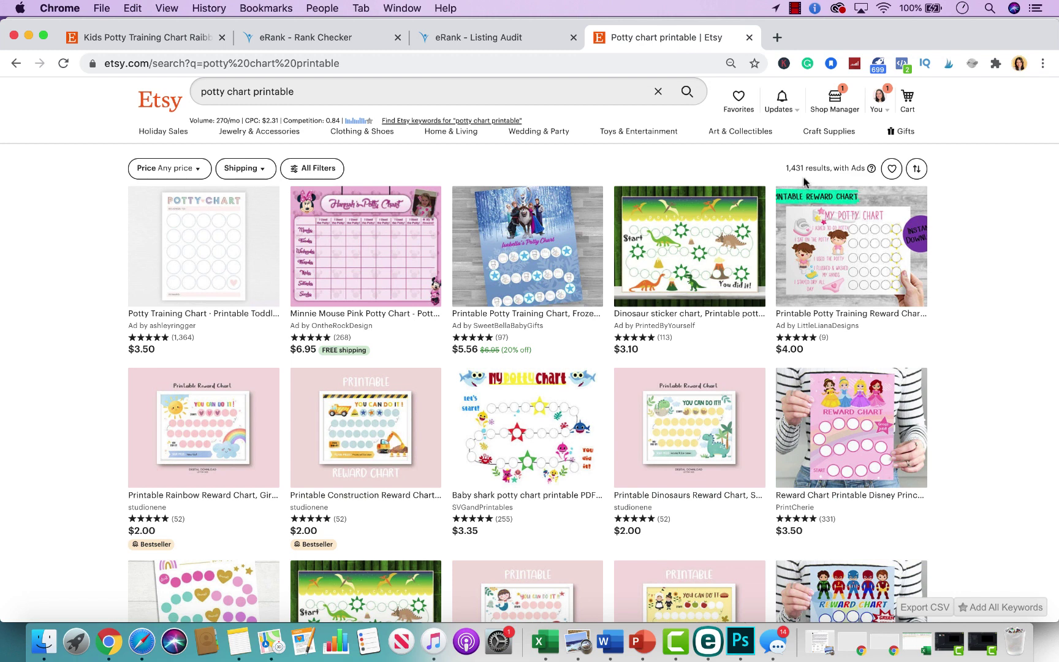
- Compare the tag analysis with the Etsy search page and open the MyPrintTreasures shop from the potty chart listing
left_click(455, 40)
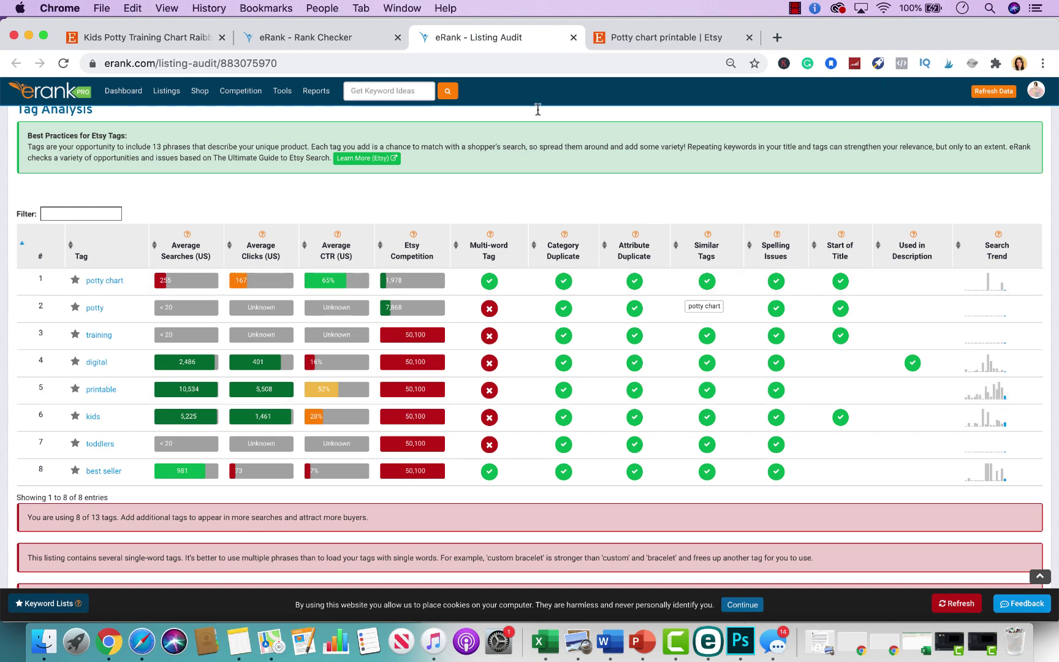
left_click(641, 41)
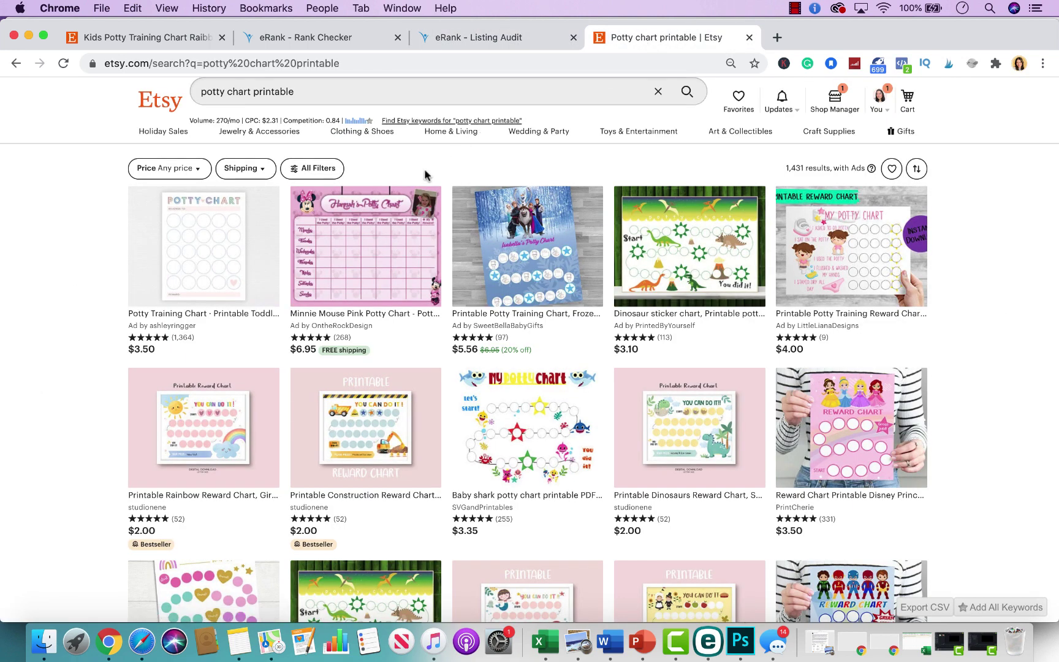
left_click(332, 40)
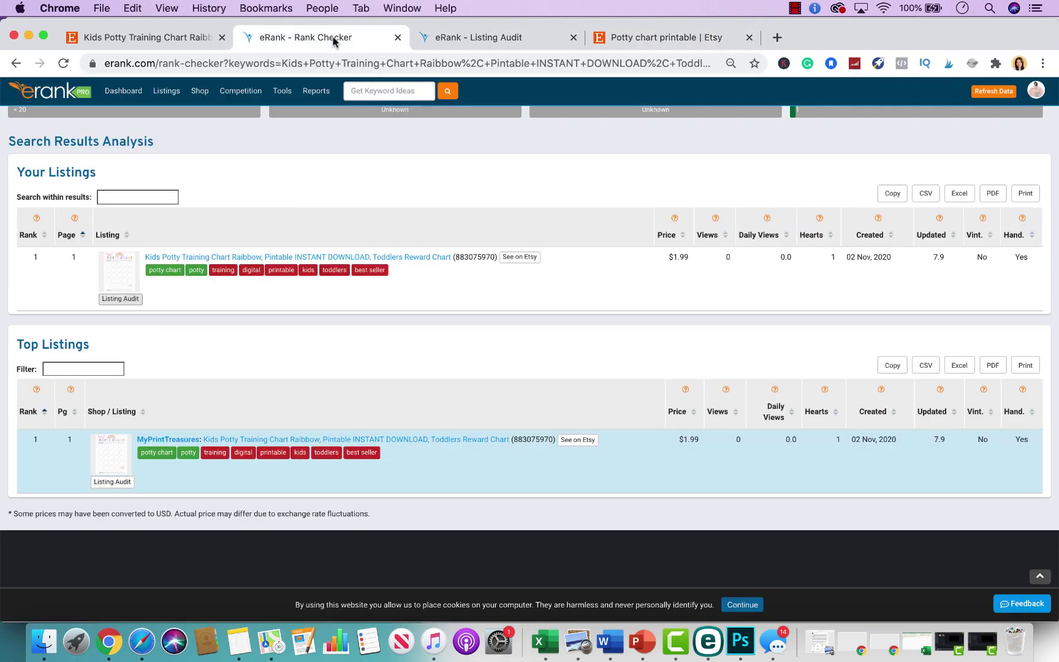
left_click(169, 48)
scroll(362, 239, "up", 3)
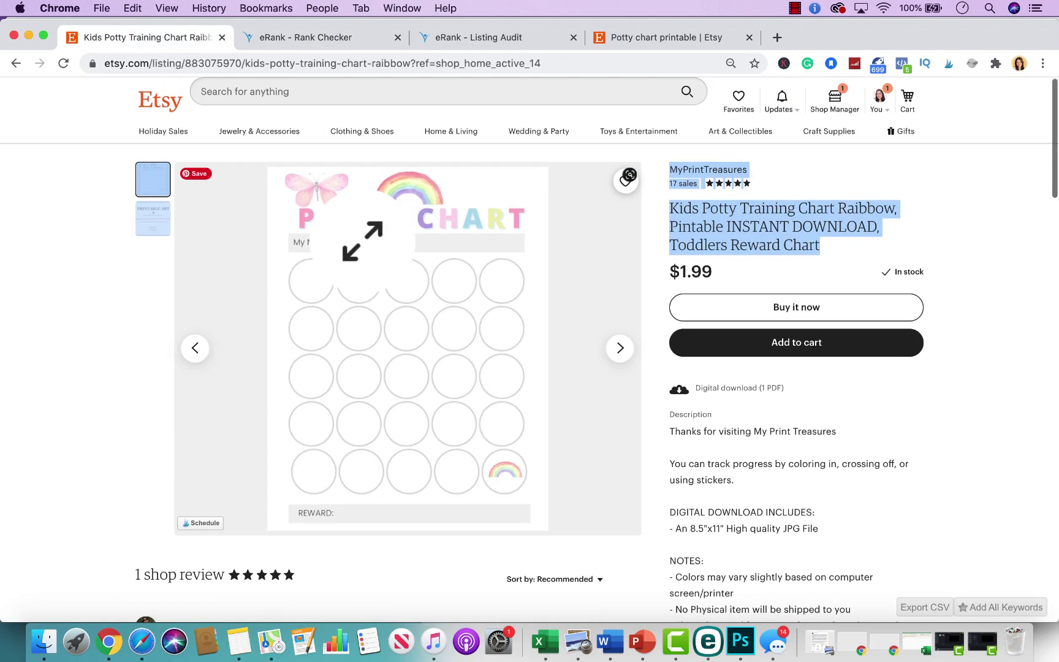
left_click(716, 169)
- Browse the "potty chart printable" results and compare them with the Etsy competition figures in the tag analysis
left_click(694, 38)
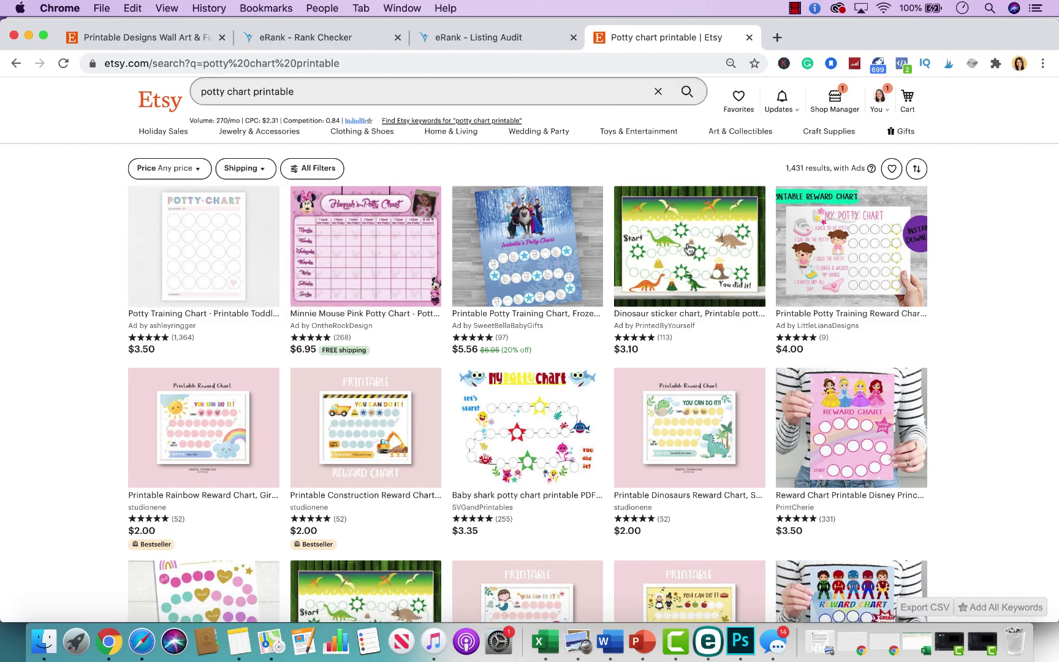
scroll(710, 293, "down", 15)
scroll(710, 296, "up", 1)
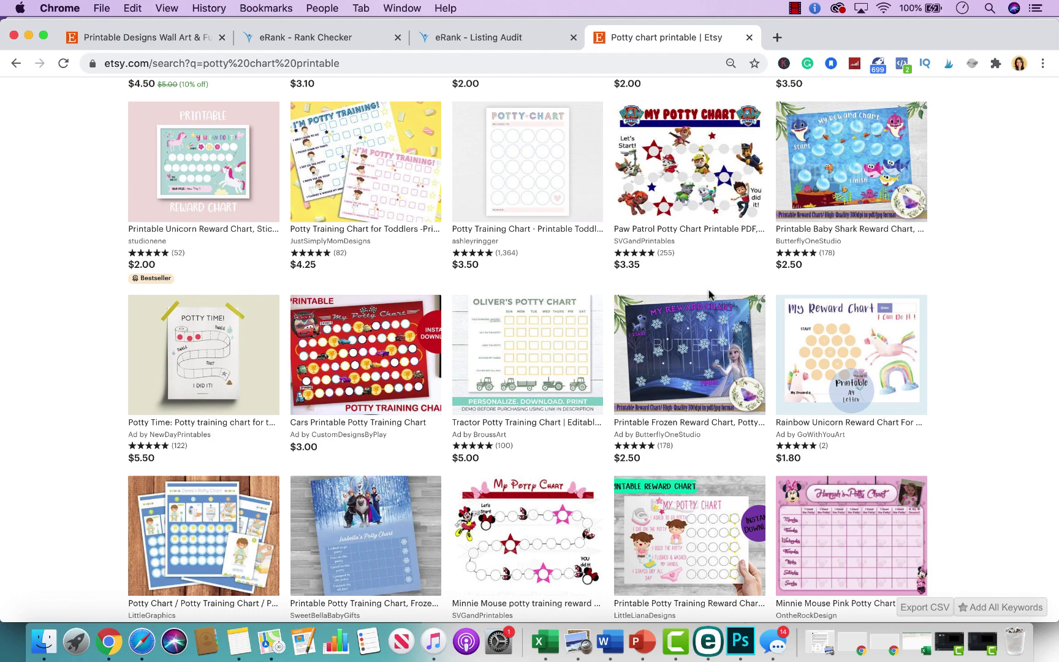
scroll(709, 294, "up", 15)
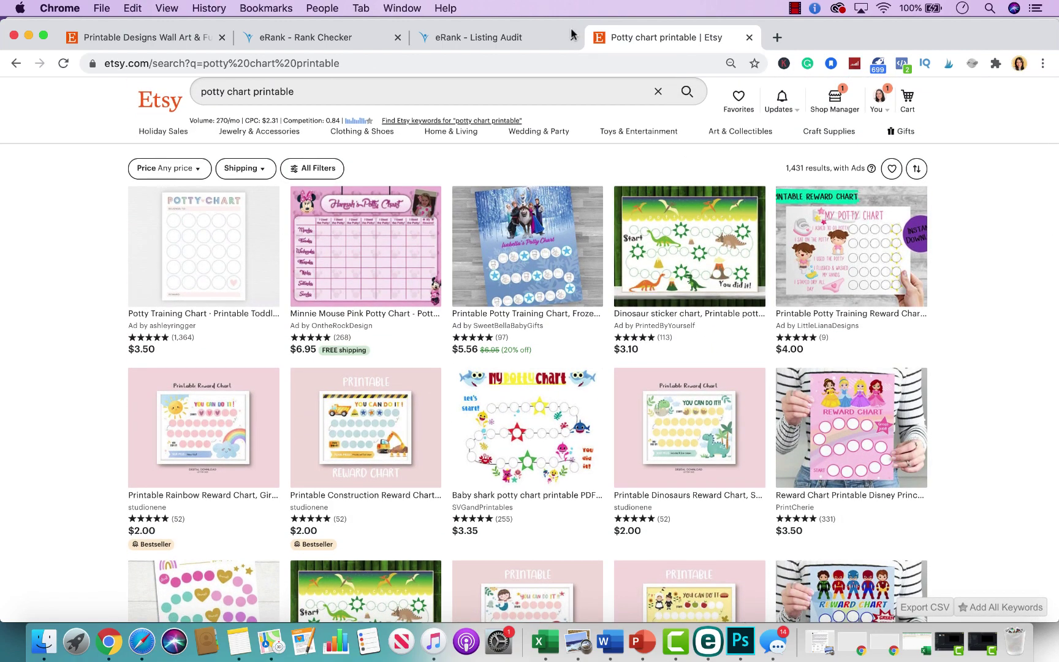
left_click(535, 38)
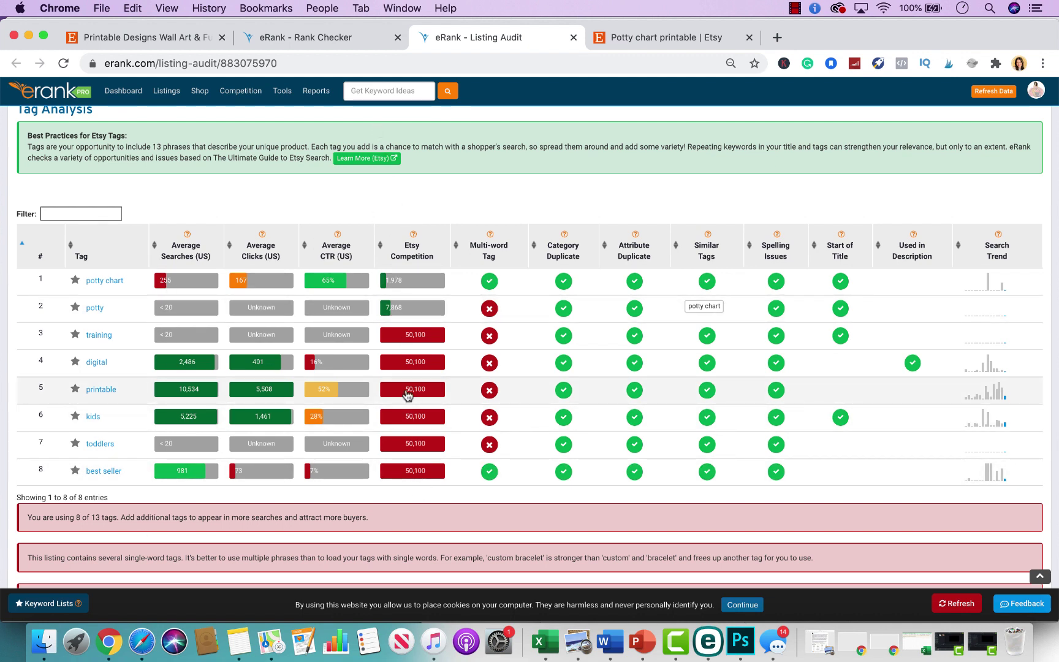
left_click(636, 52)
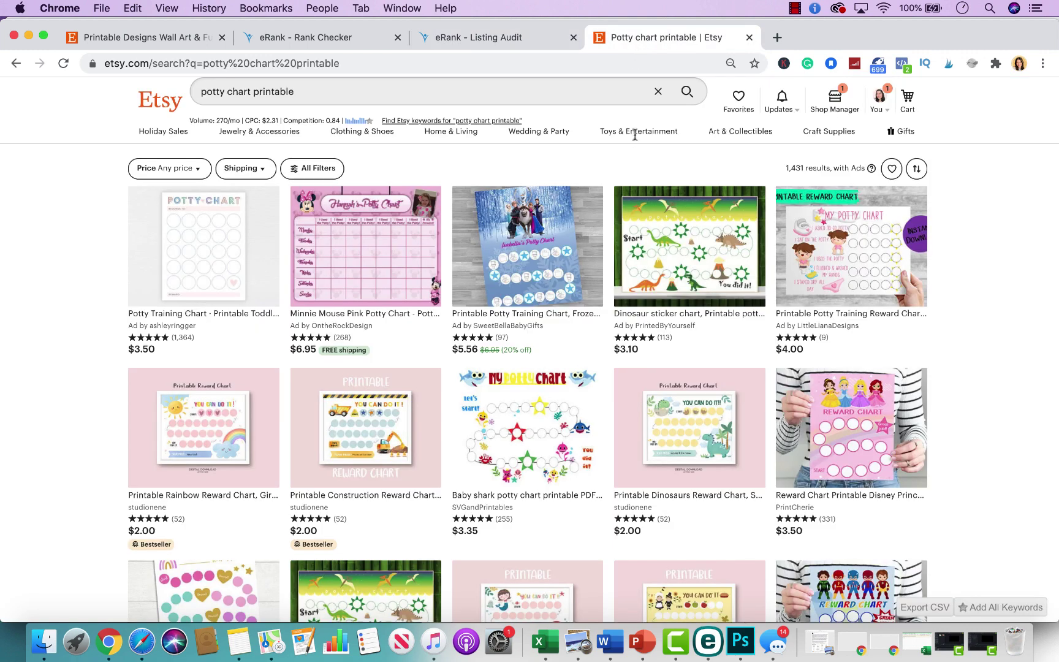
- Return to the MyPrintTreasures shop and look through its featured items and full item list down to the potty charts
left_click(521, 38)
left_click(348, 41)
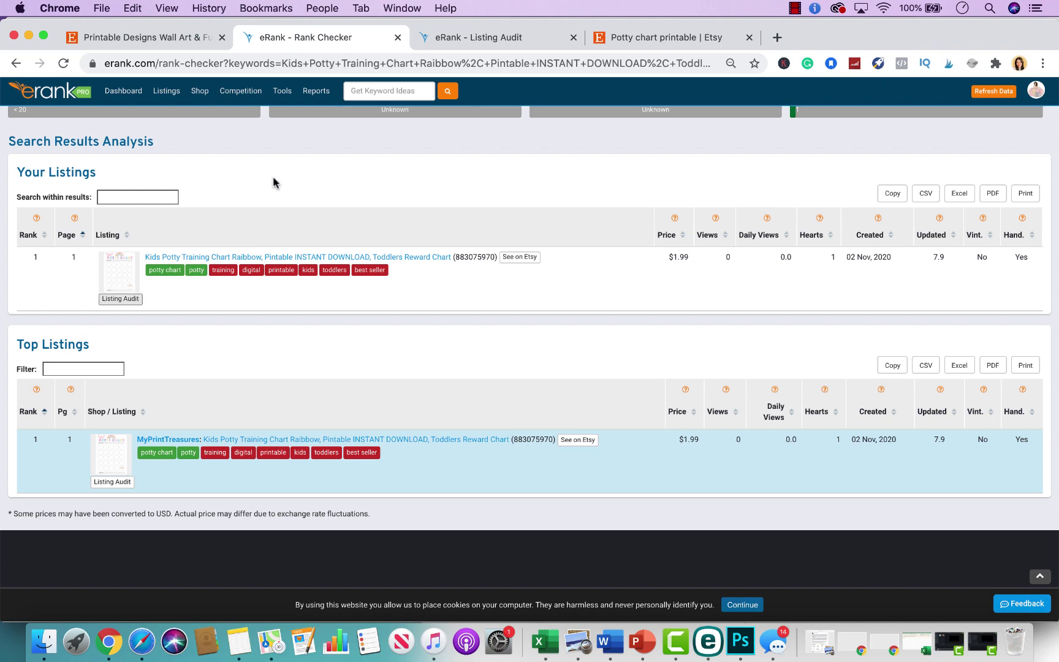
left_click(164, 38)
scroll(286, 292, "down", 9)
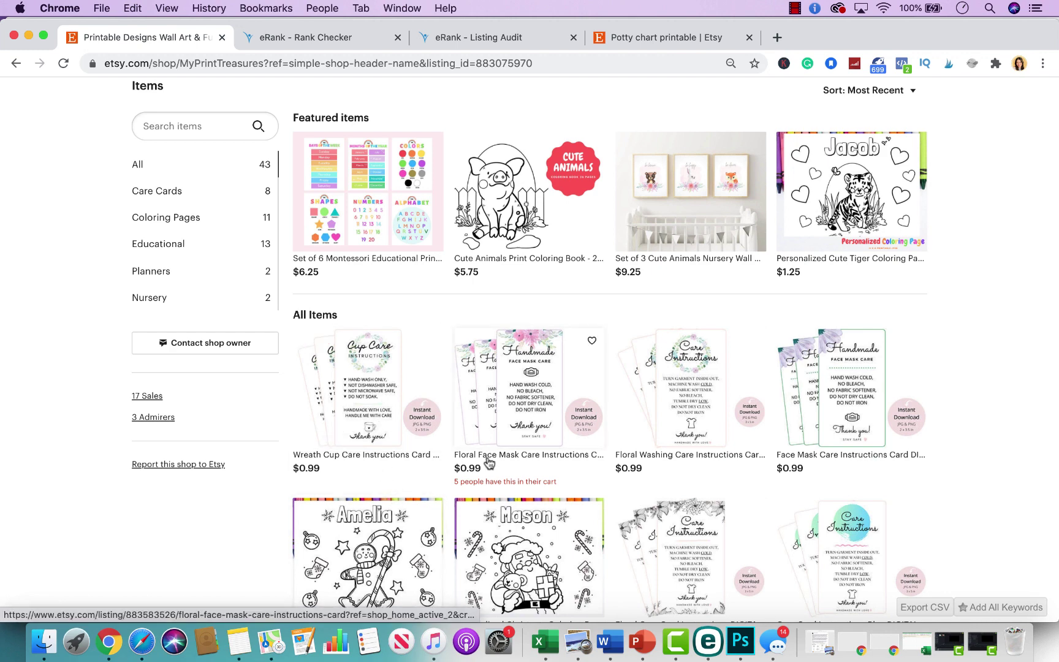
scroll(489, 463, "down", 8)
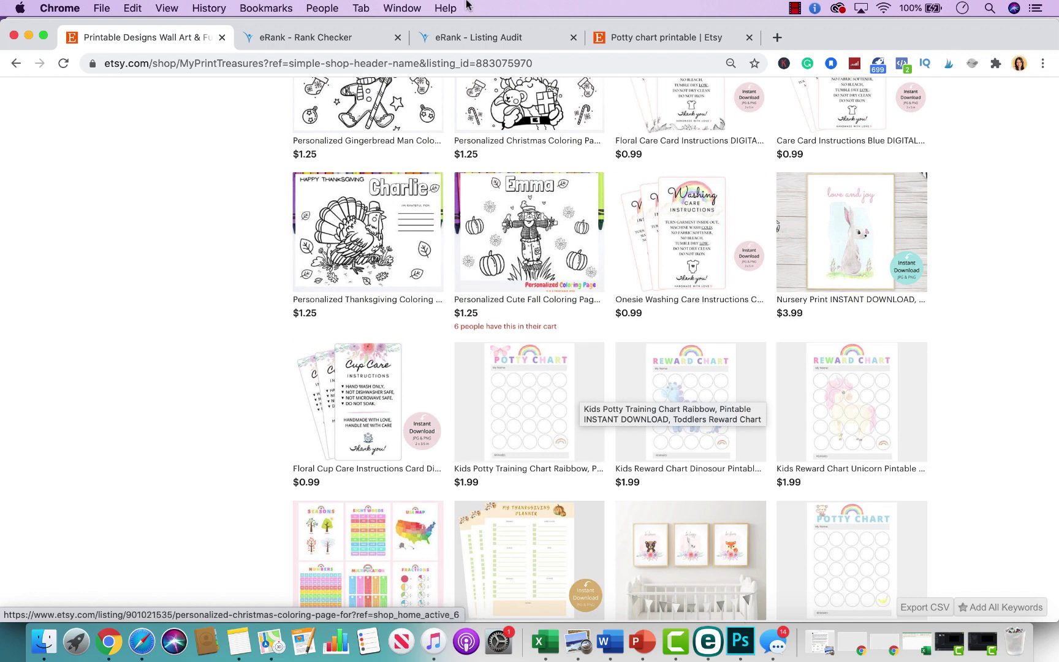
- Open the rainbow Kids Potty Training Chart listing, expand its description and highlight "Thanks for visiting My Print Treasures"
left_click(528, 414)
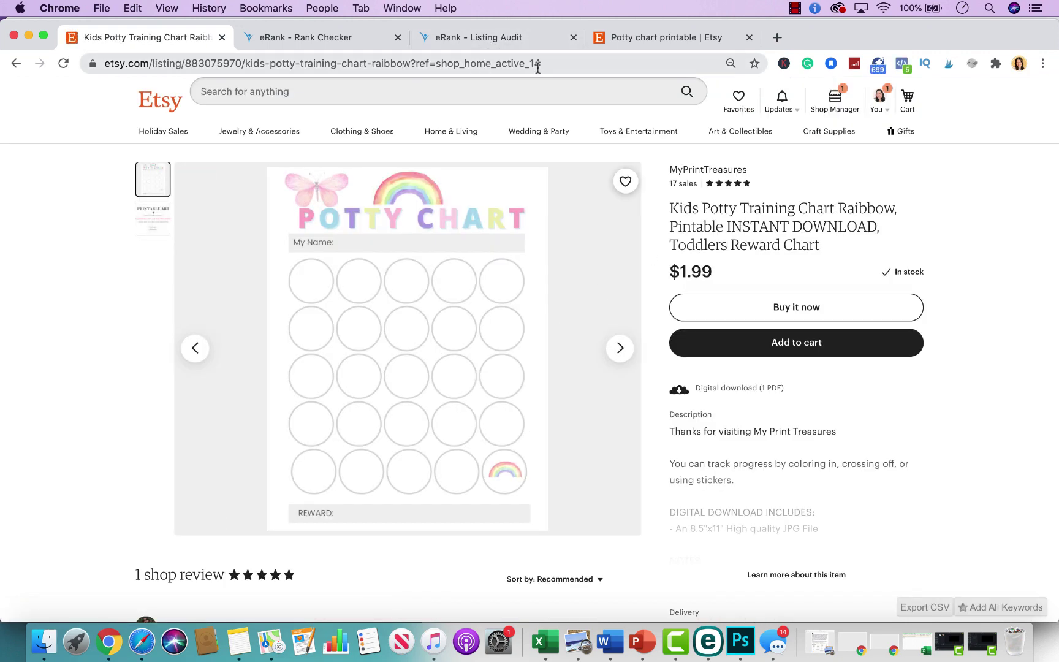
scroll(715, 301, "down", 5)
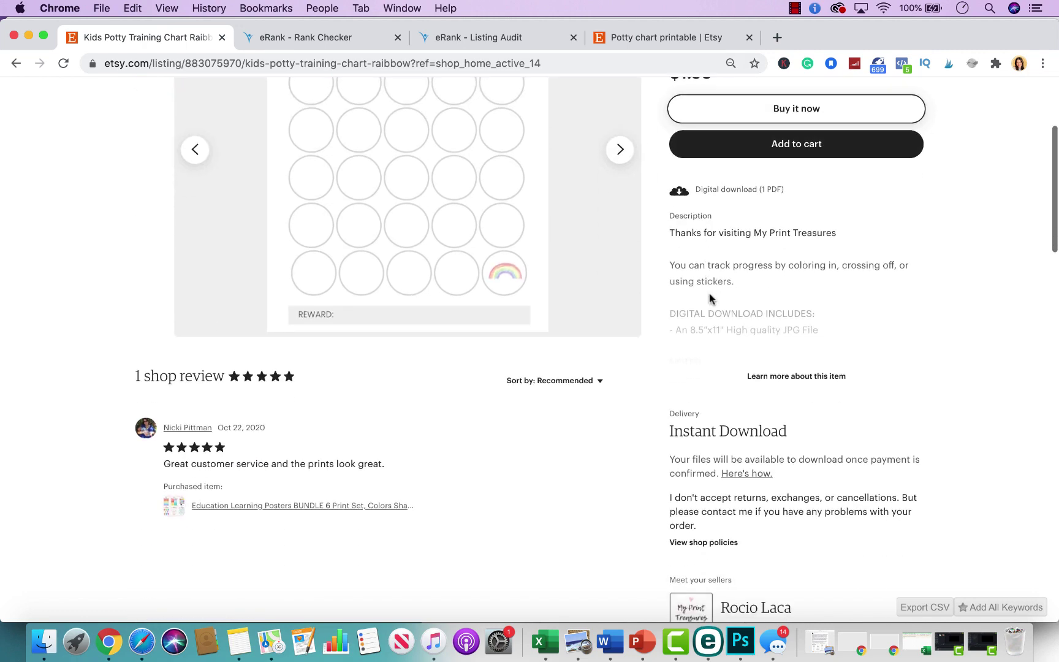
left_click(761, 380)
scroll(797, 208, "up", 2)
left_click_drag(865, 201, 671, 199)
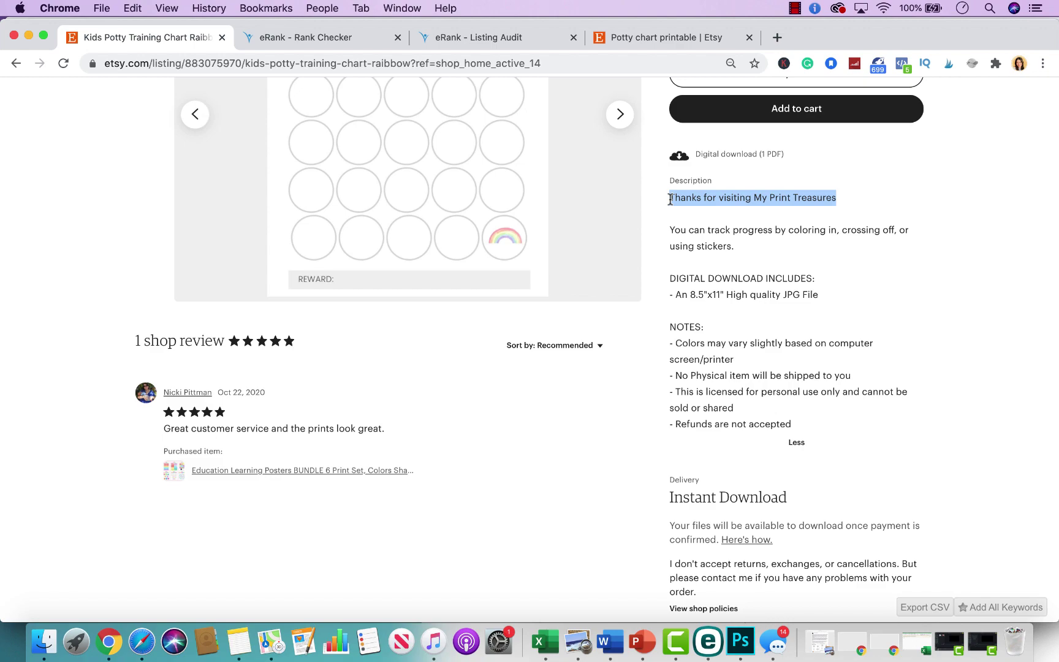
- Examine the Etsy Preview and Google Preview at the end of the potty chart's Listing Audit
left_click(484, 38)
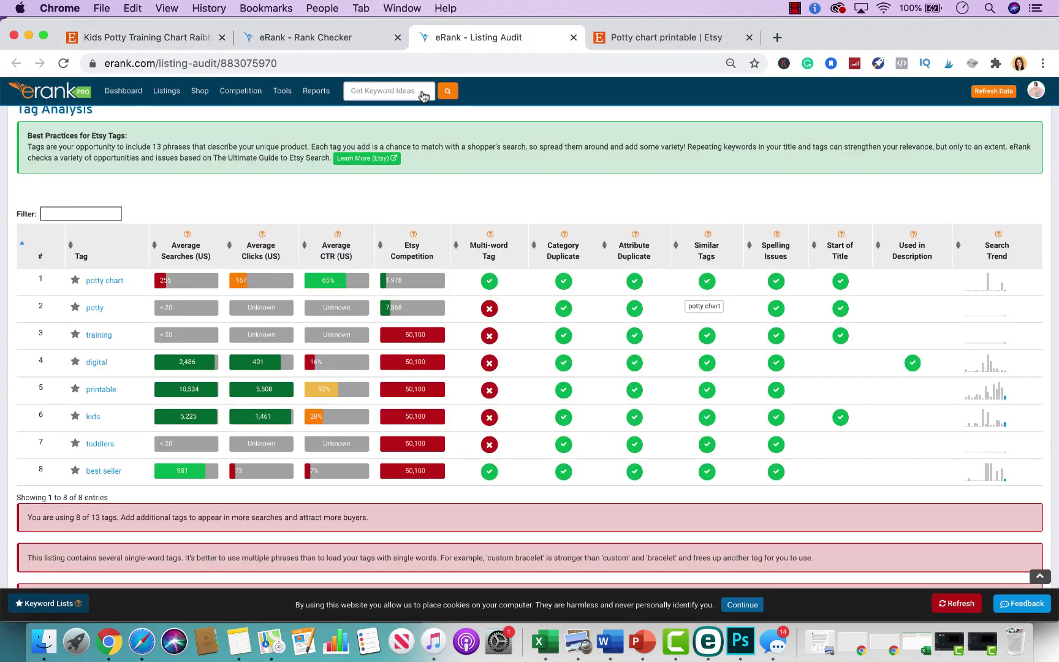
scroll(401, 425, "down", 15)
scroll(401, 425, "down", 15)
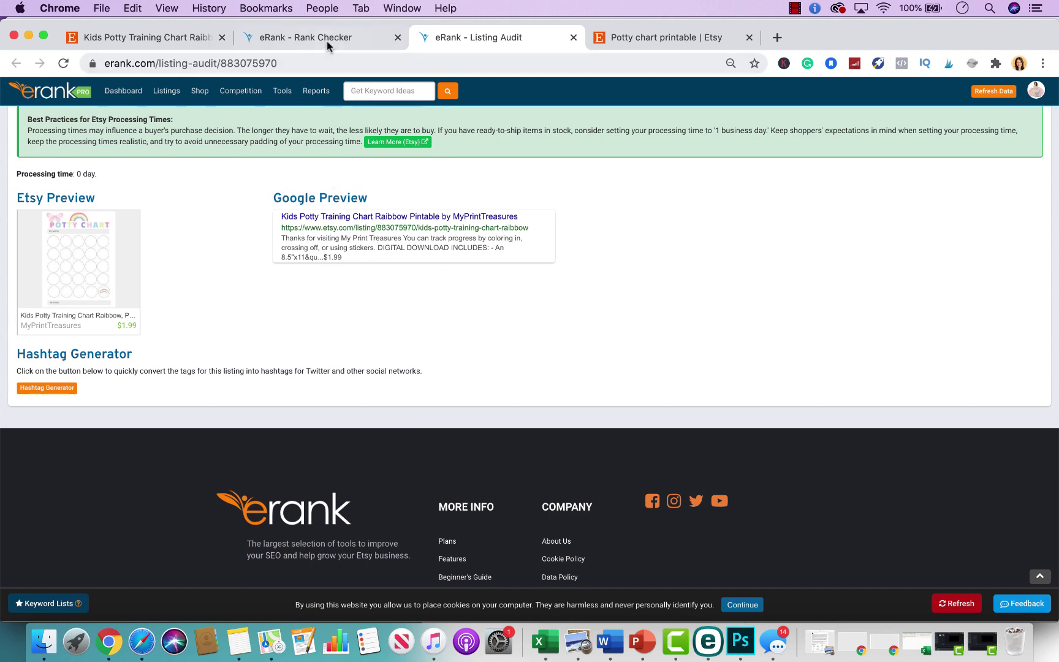
- Reread the potty chart listing's title and opening description line and compare them with the audit's Google Preview
left_click(307, 38)
left_click(202, 38)
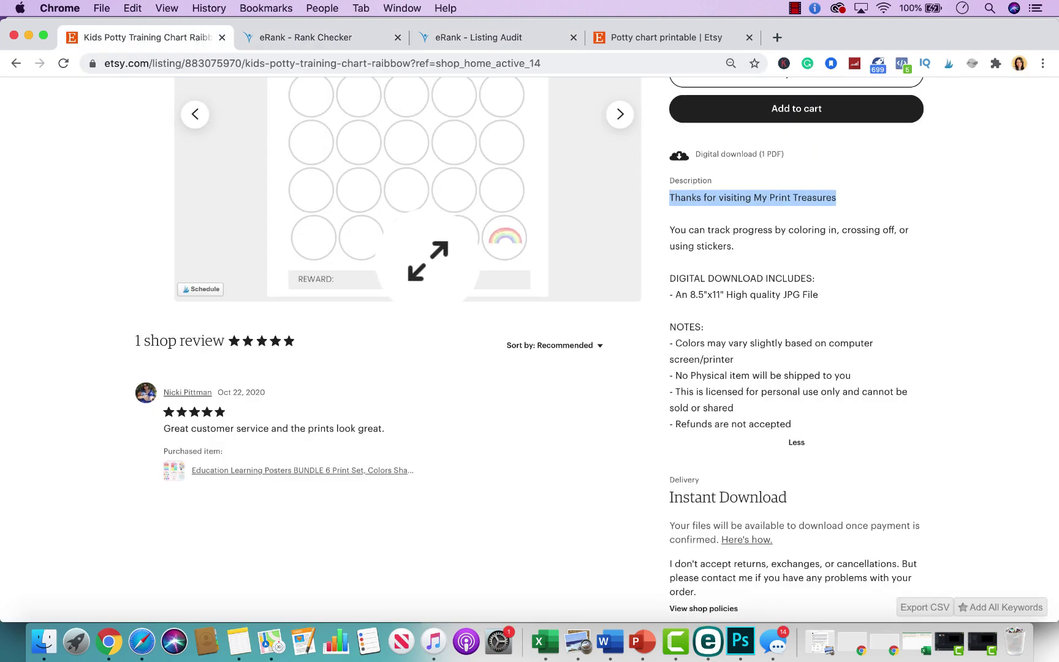
scroll(453, 303, "up", 3)
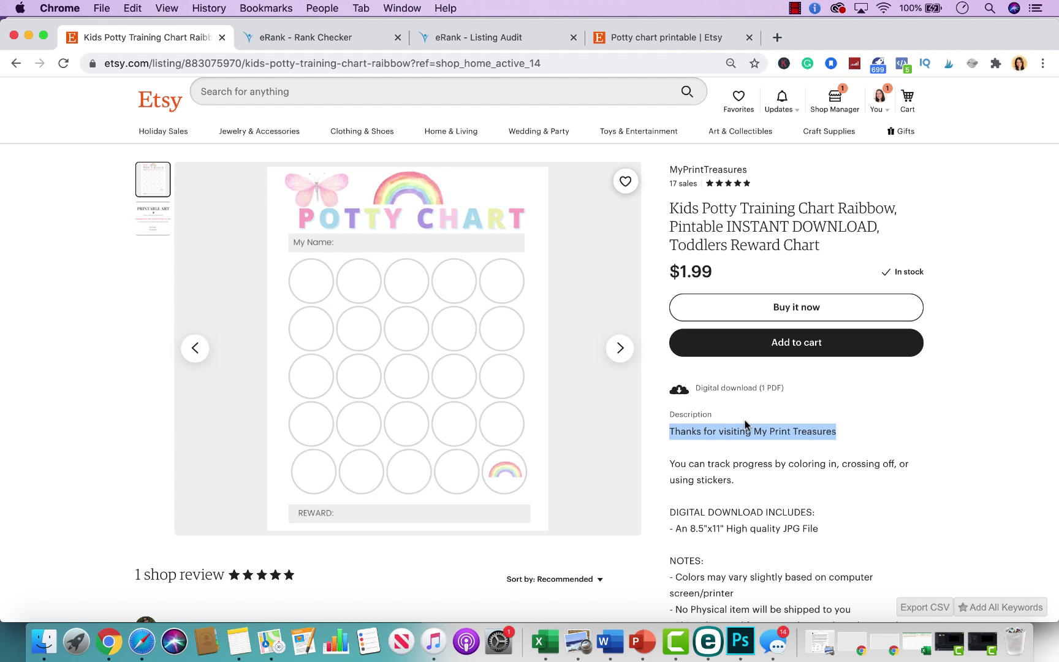
left_click(485, 38)
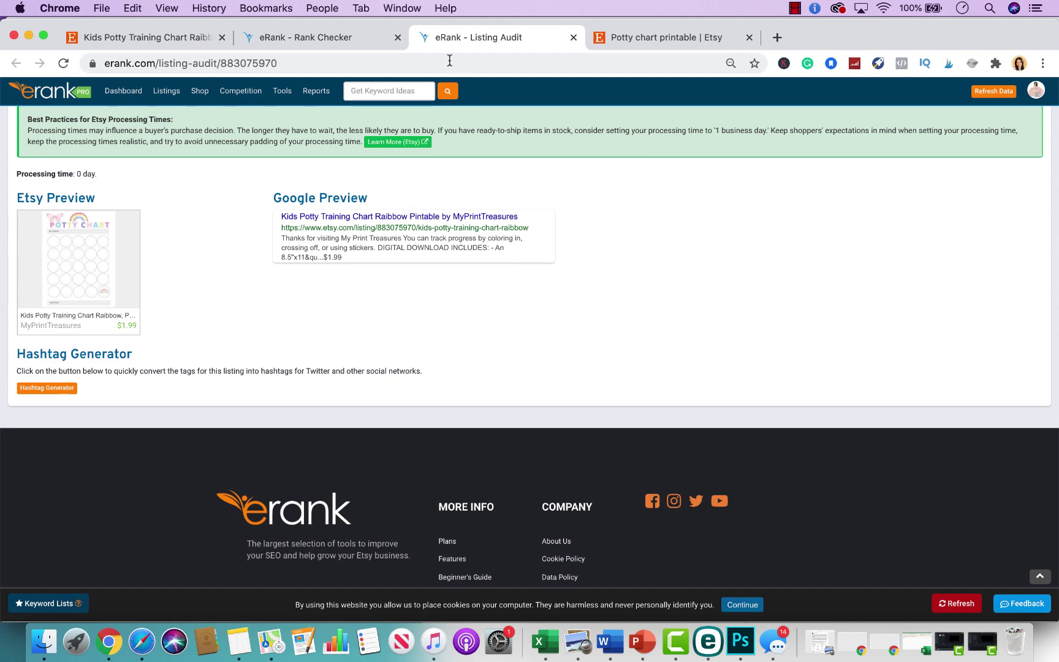
- Go back from the audit to the potty chart listing, open its MyPrintTreasures shop and examine the banner, shop details and owner section
left_click(361, 42)
left_click(176, 41)
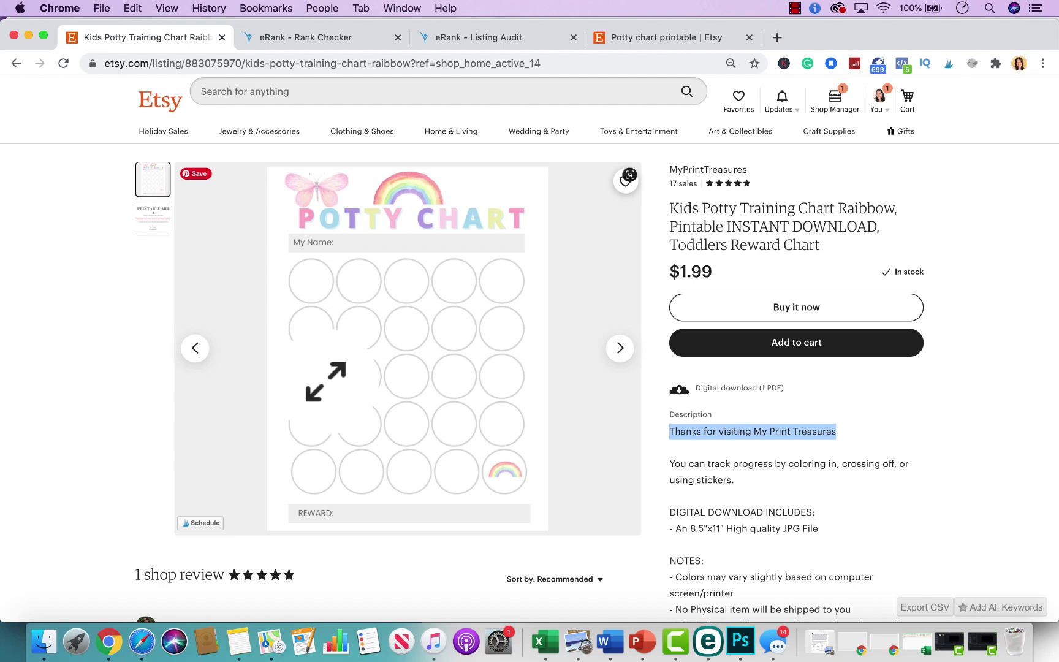
left_click(712, 173)
scroll(607, 448, "down", 2)
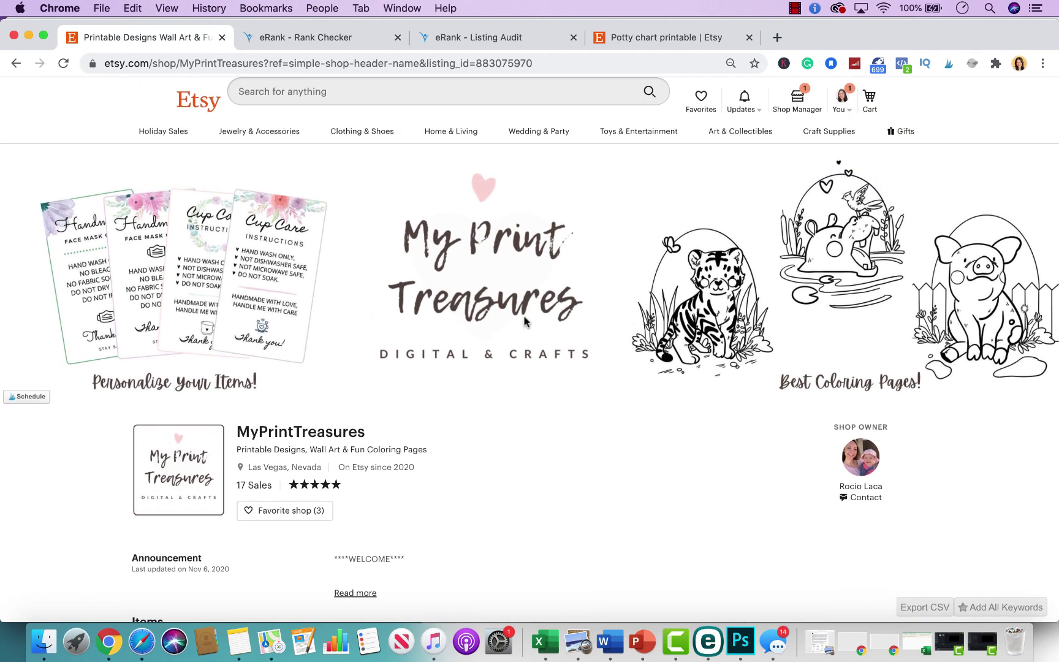
scroll(524, 320, "down", 2)
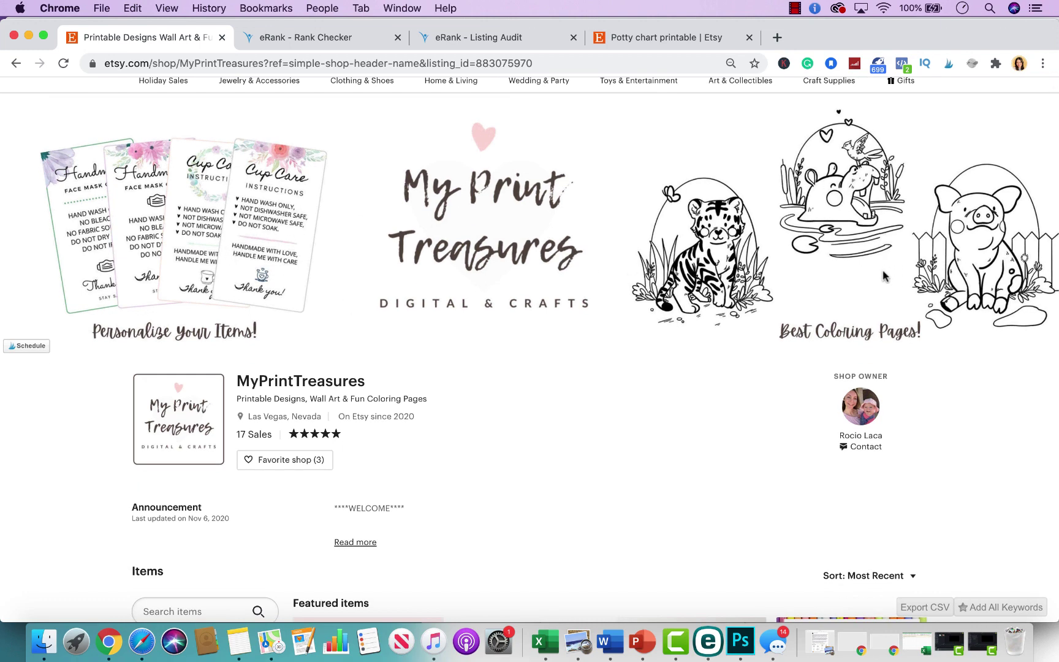
scroll(738, 274, "down", 3)
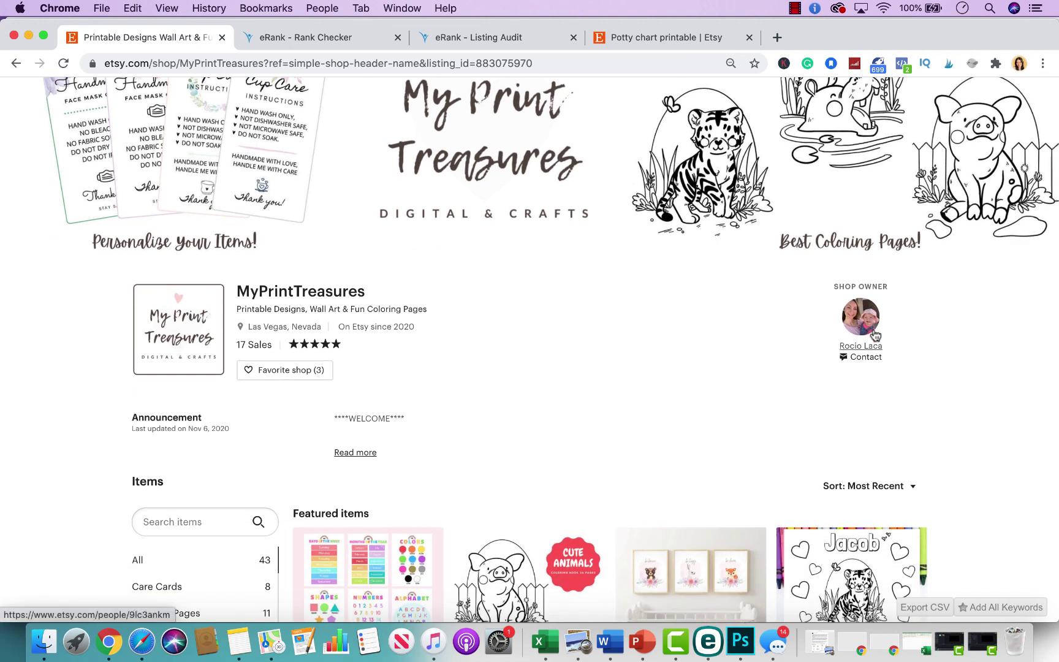
scroll(868, 334, "down", 2)
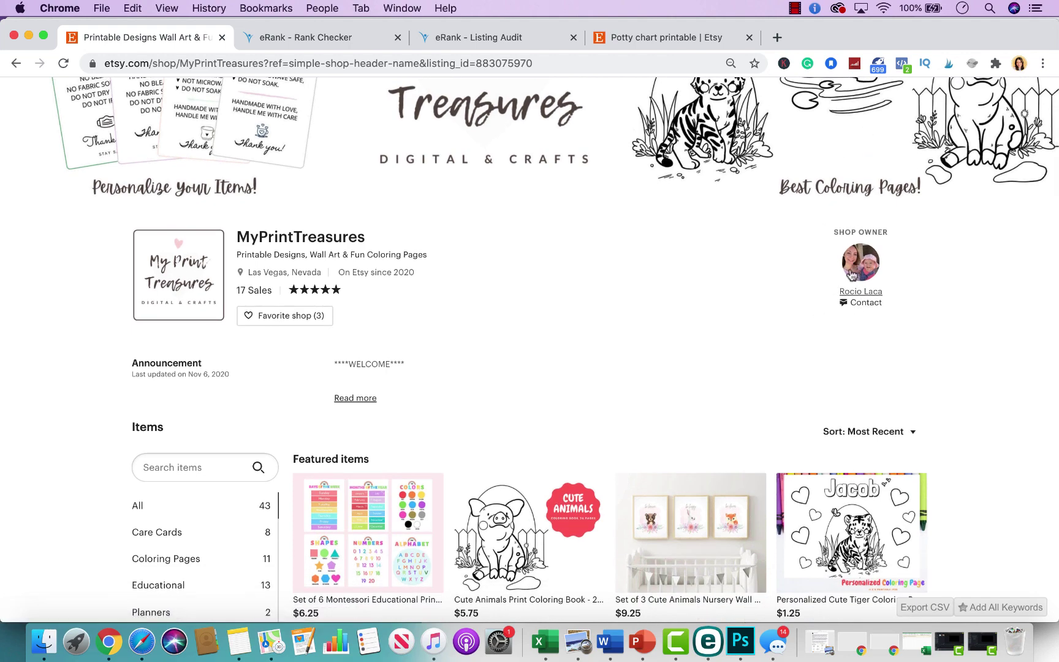
- Compare the shop's featured items with the care cards and coloring pages at the start of All Items
scroll(660, 376, "down", 10)
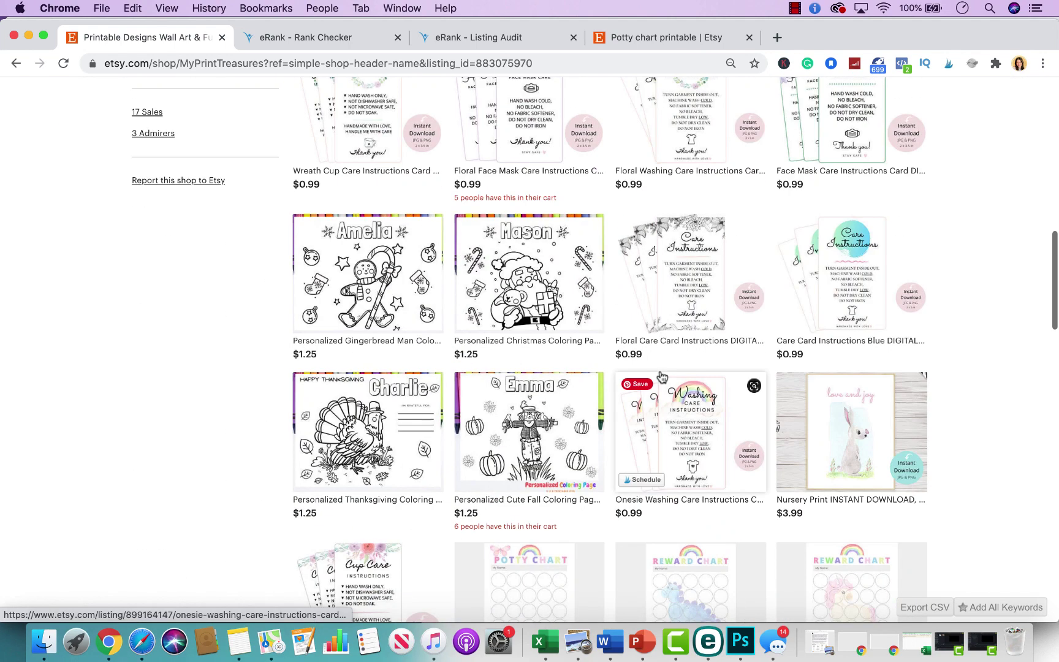
scroll(660, 376, "up", 5)
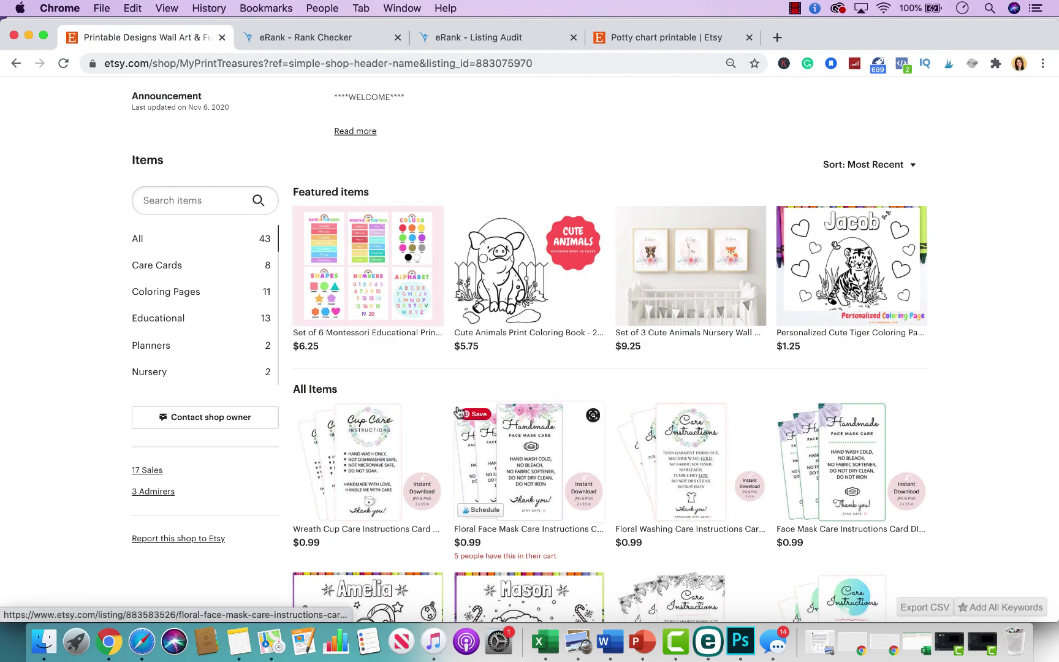
scroll(460, 408, "down", 12)
scroll(458, 412, "up", 10)
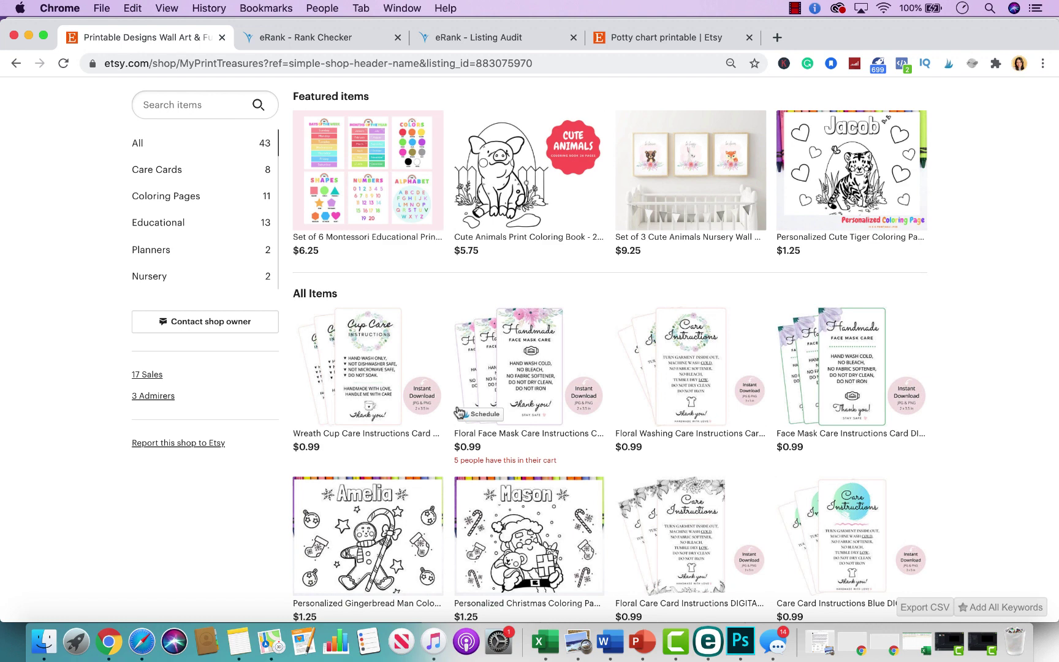
scroll(458, 412, "up", 8)
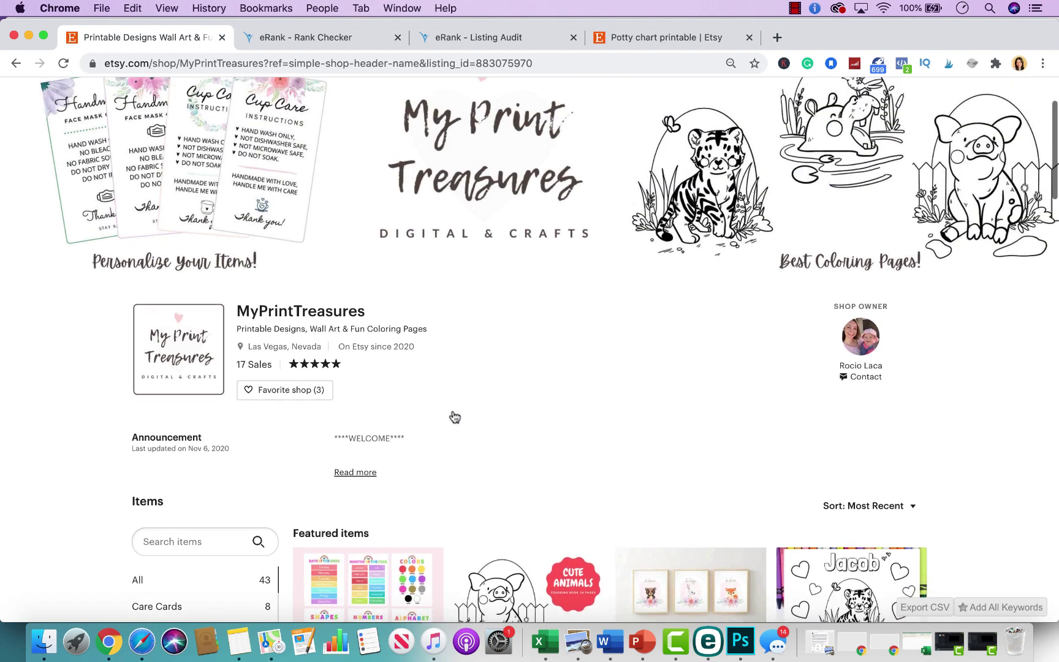
scroll(453, 411, "down", 5)
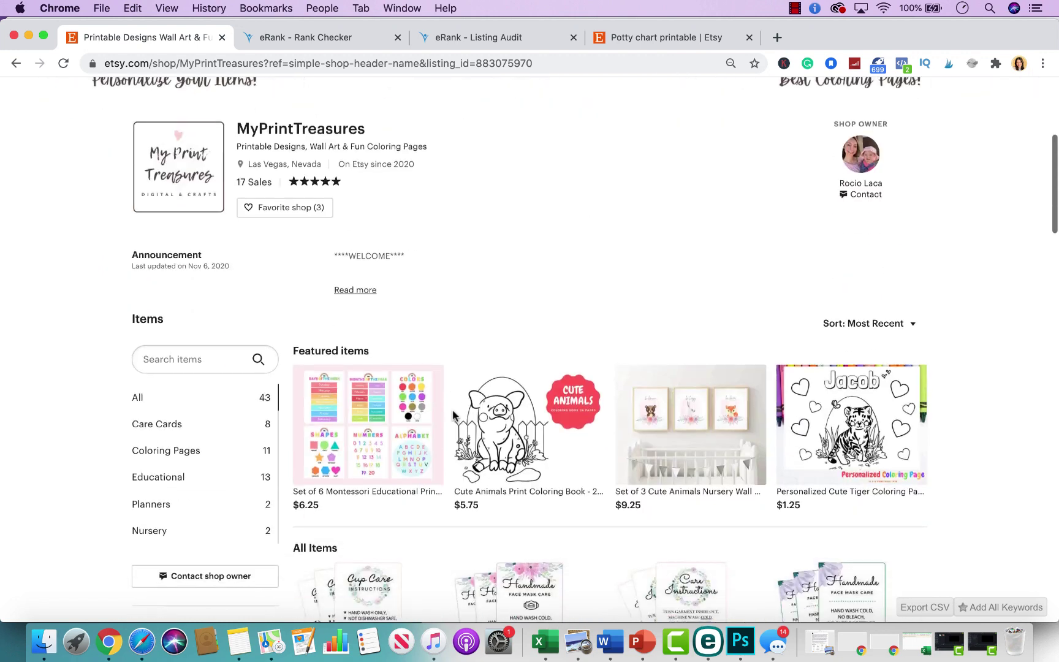
scroll(453, 409, "down", 3)
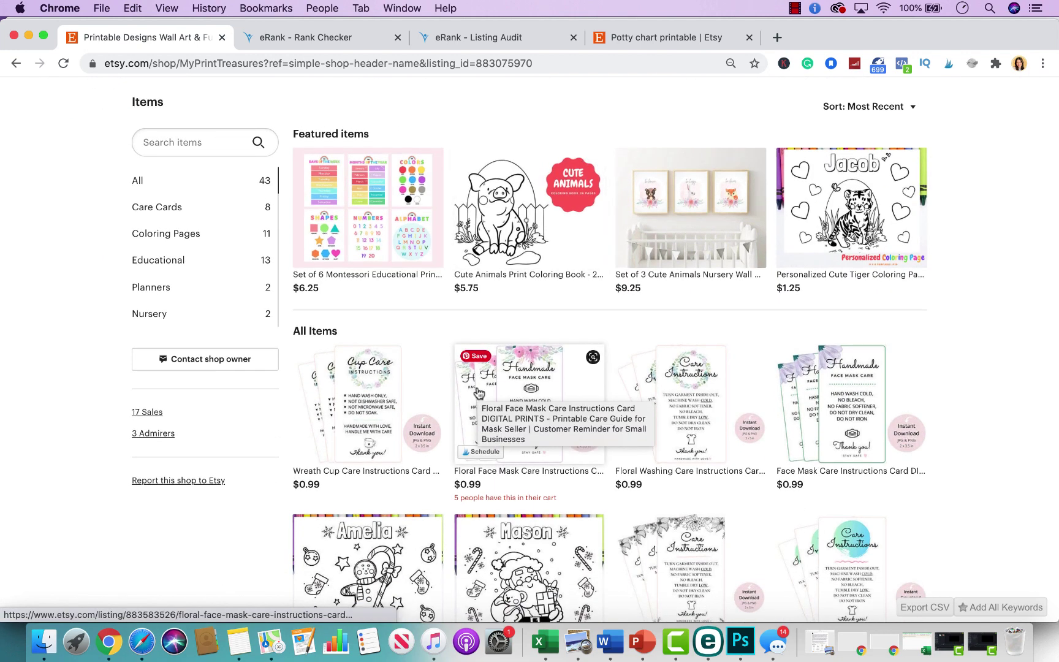
scroll(479, 395, "up", 1)
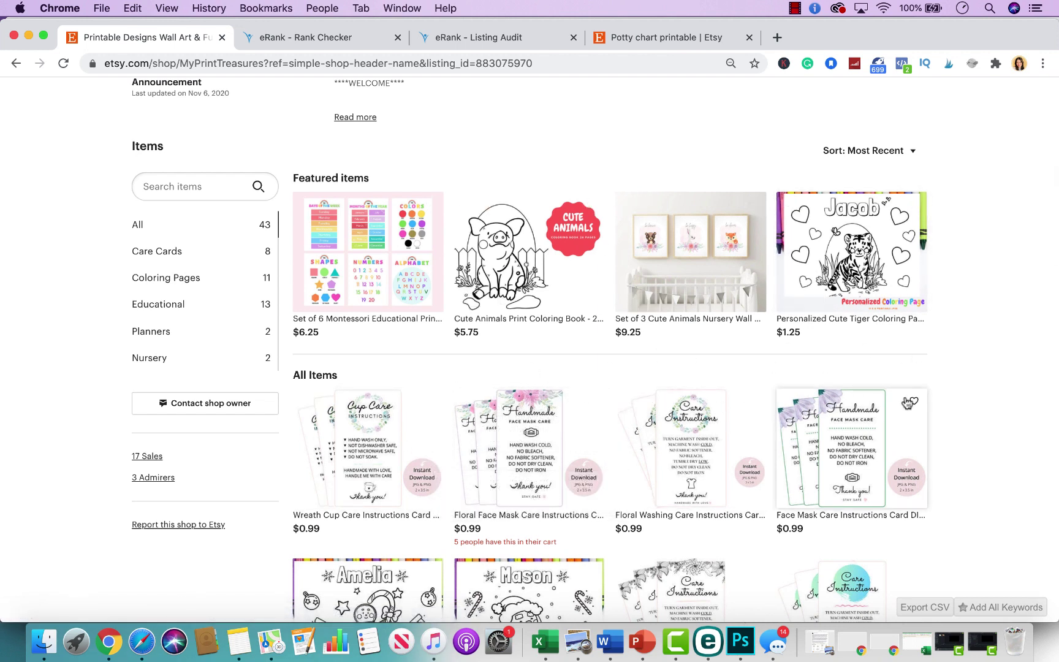
- Examine the rest of the shop's item photos, from the potty and reward charts to the educational posters and personalized coloring pages
scroll(908, 403, "down", 10)
scroll(907, 403, "down", 1)
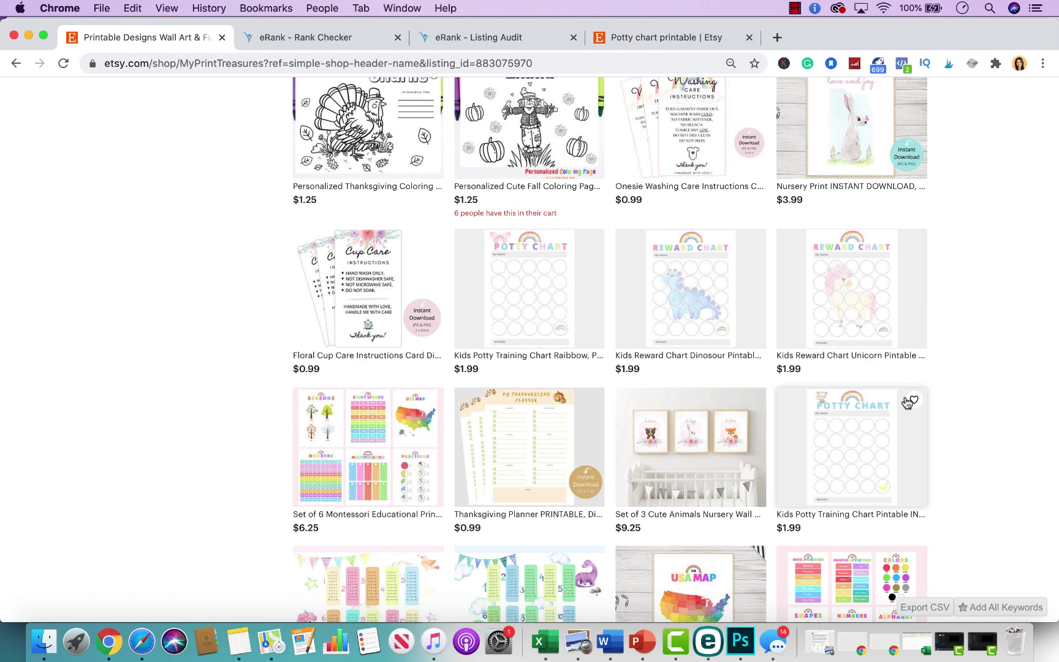
scroll(908, 403, "down", 5)
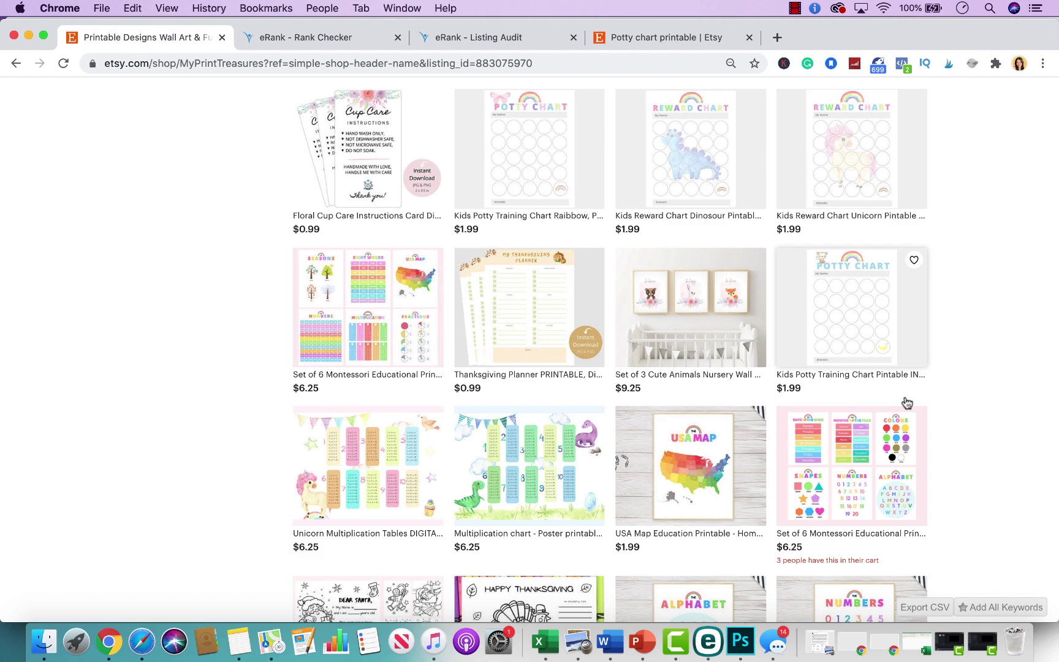
scroll(907, 403, "down", 15)
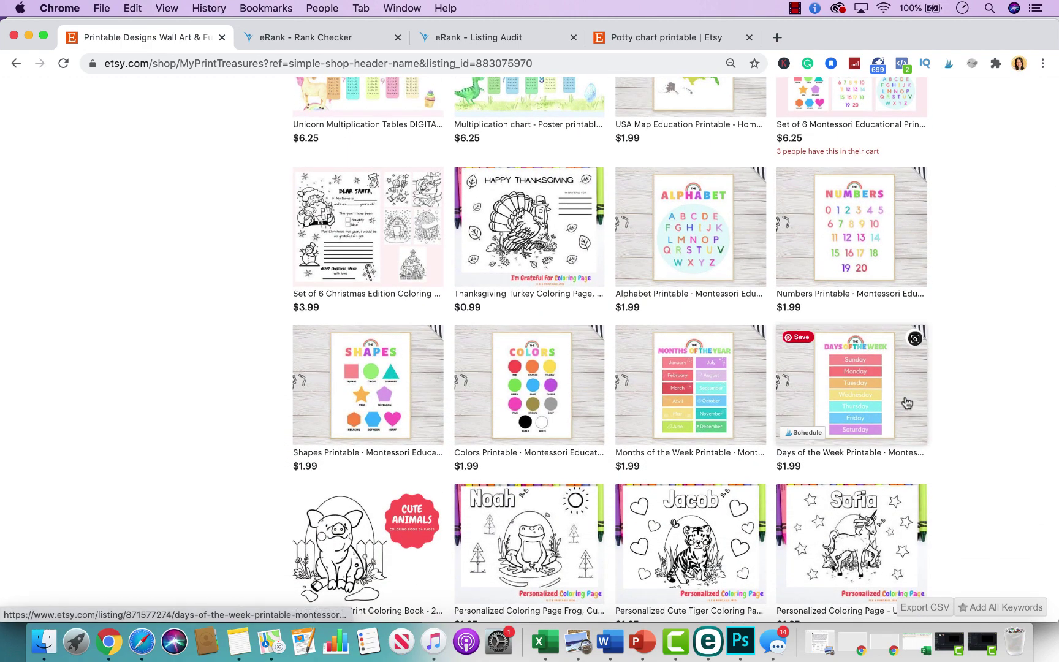
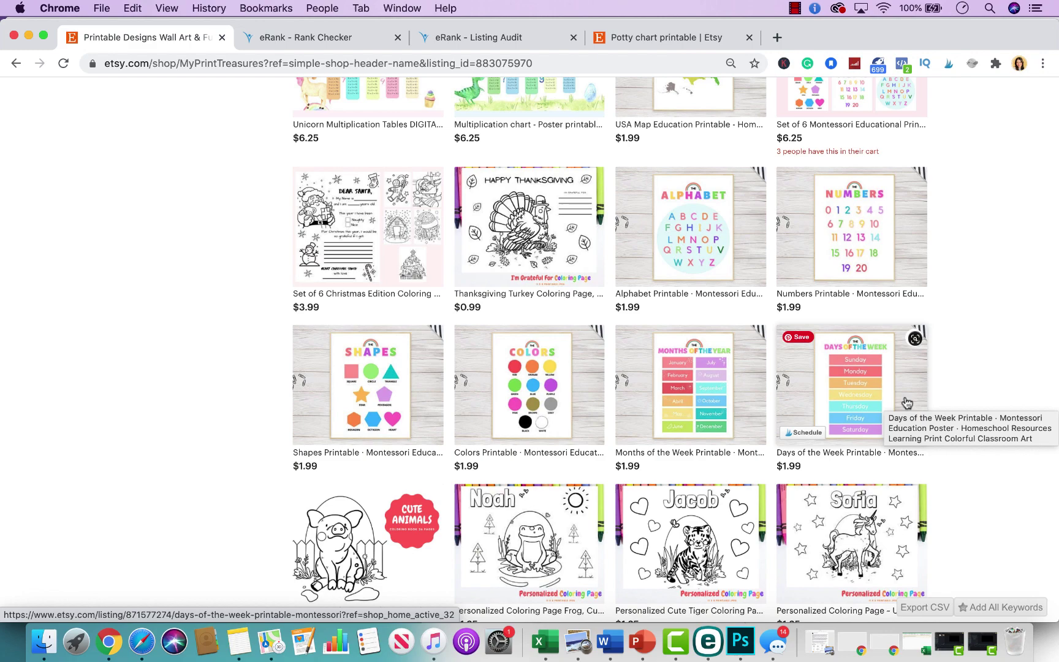
scroll(882, 300, "down", 3)
scroll(879, 299, "up", 15)
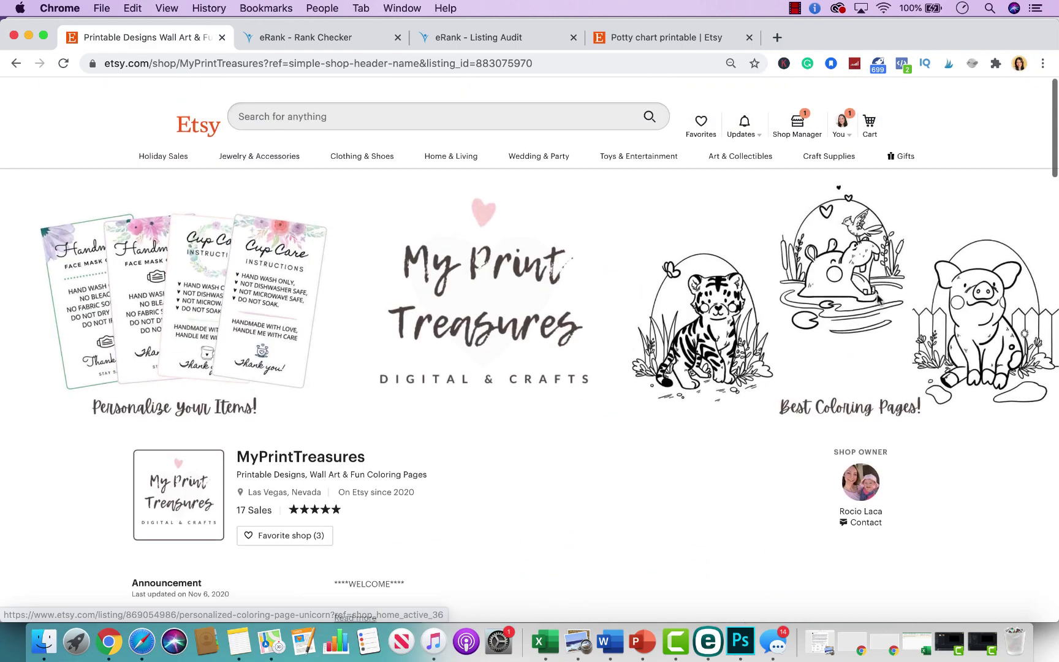
- Expand the shop's full announcement and read it through, along with the item categories below it
scroll(878, 299, "down", 1)
scroll(730, 396, "down", 2)
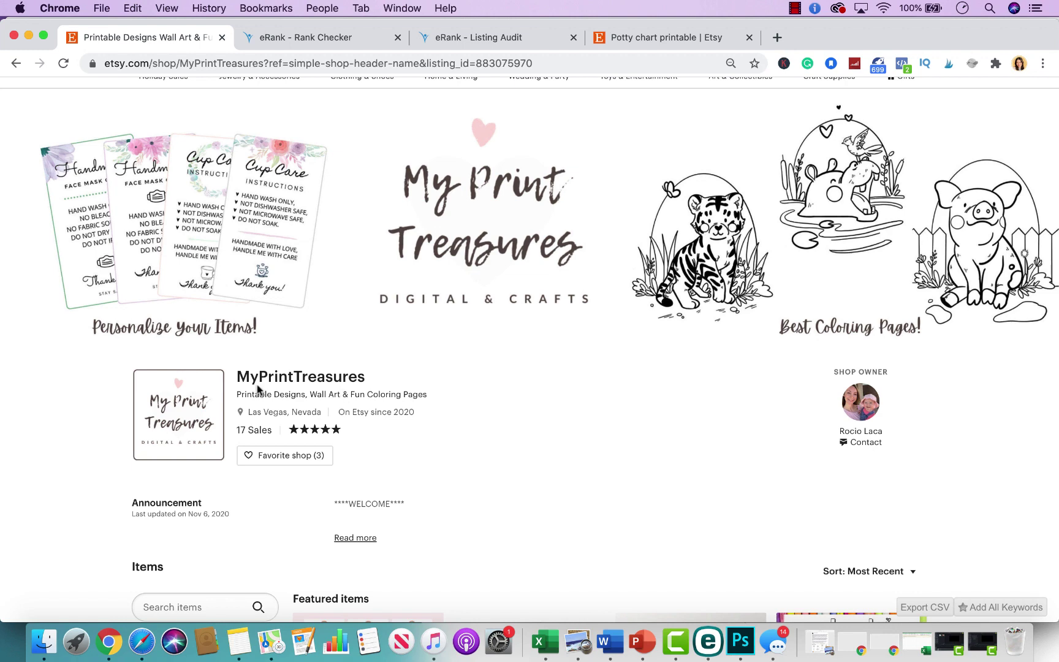
scroll(380, 404, "down", 3)
left_click(353, 318)
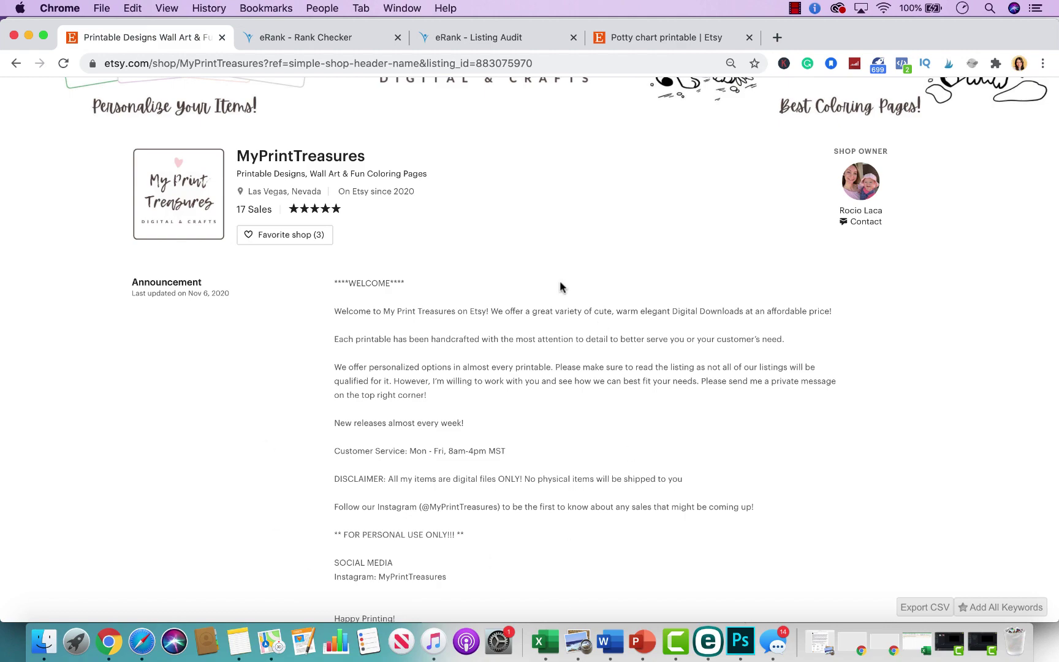
scroll(586, 540, "down", 4)
scroll(581, 538, "down", 4)
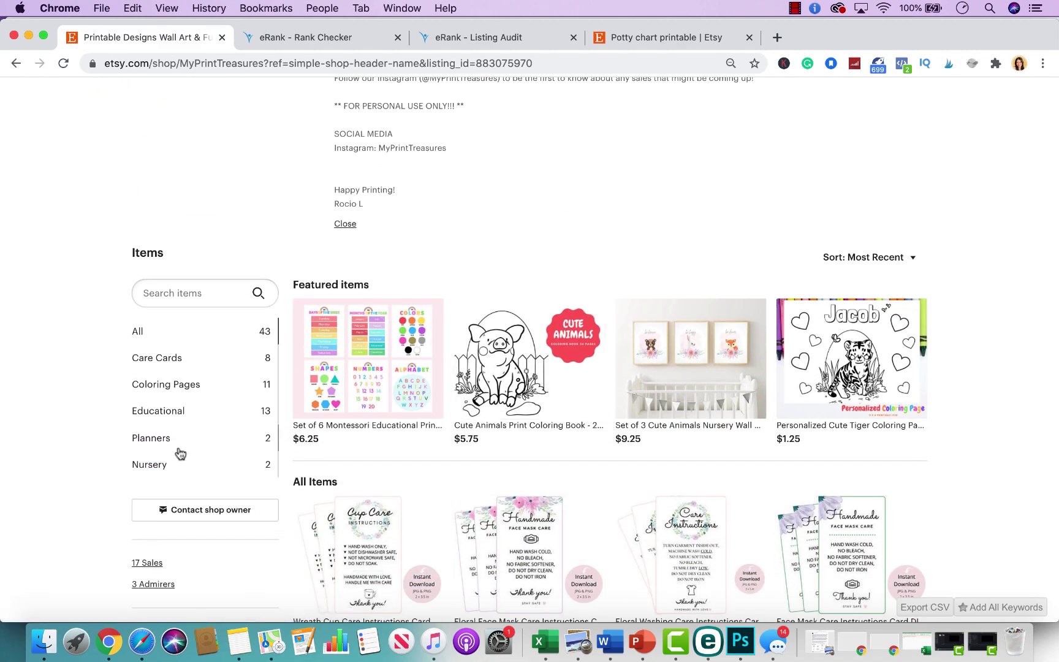
- Examine the Reviews and Shop policies sections at the end of the shop page
scroll(472, 433, "down", 15)
scroll(473, 432, "down", 20)
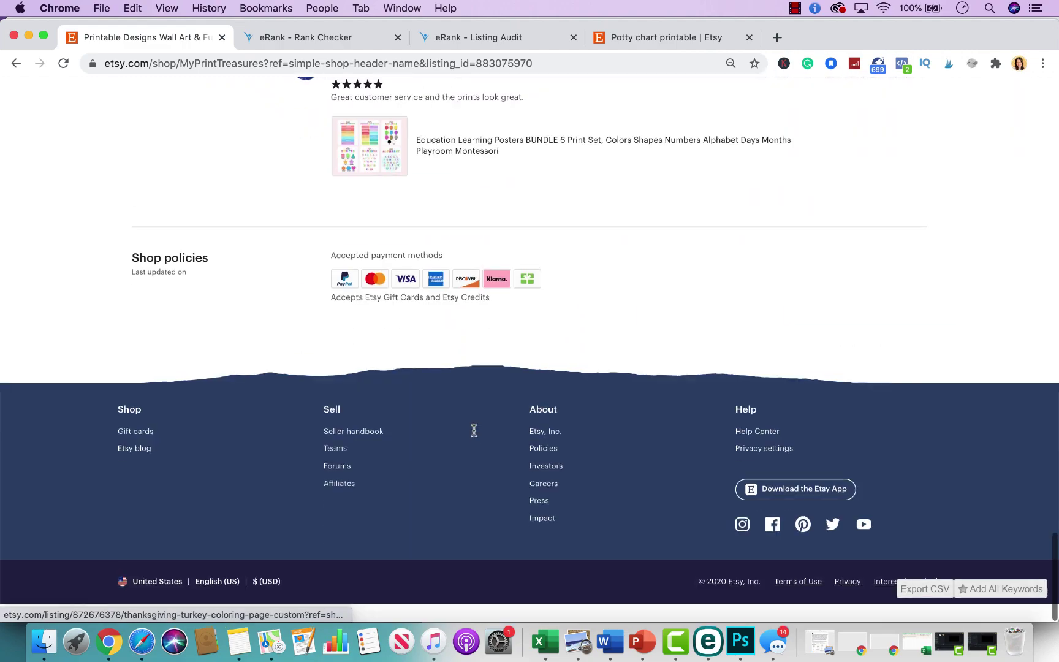
scroll(473, 432, "up", 4)
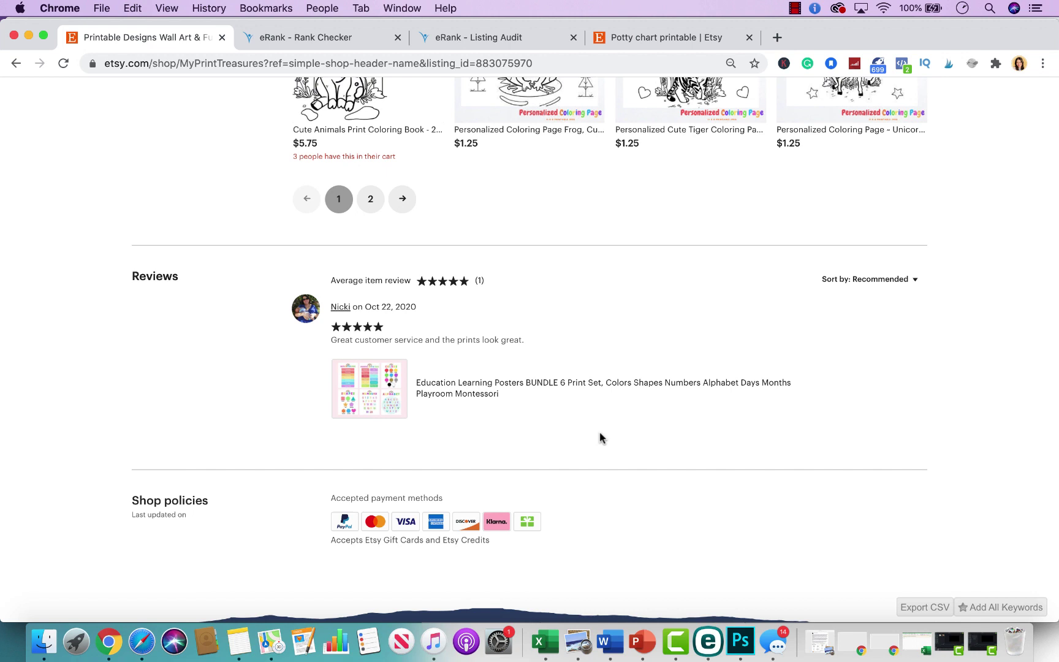
scroll(599, 437, "up", 3)
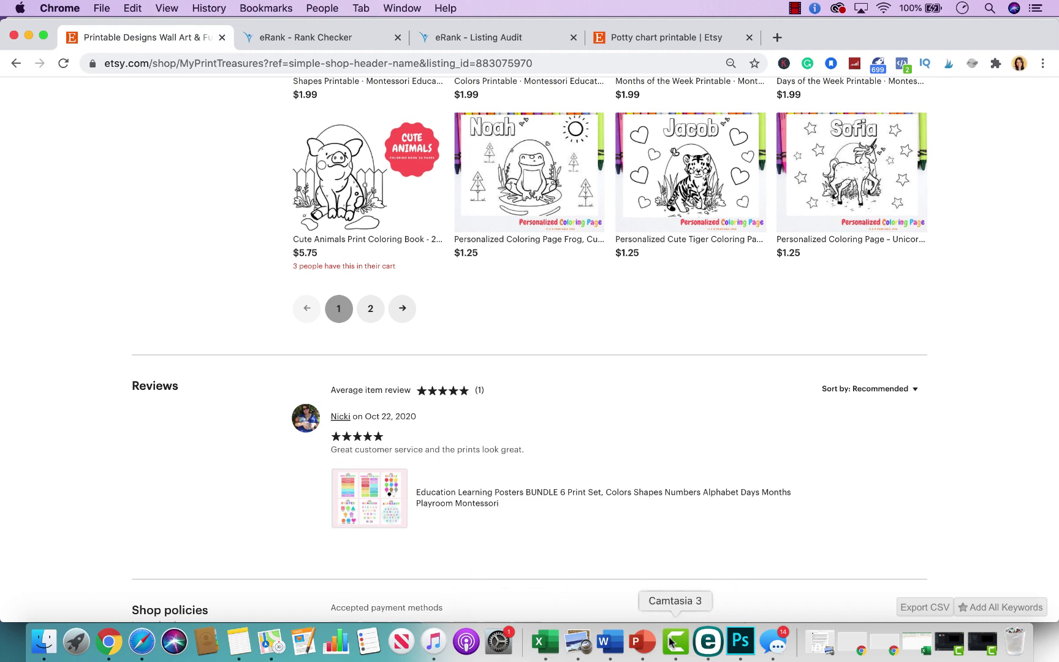
scroll(651, 404, "up", 15)
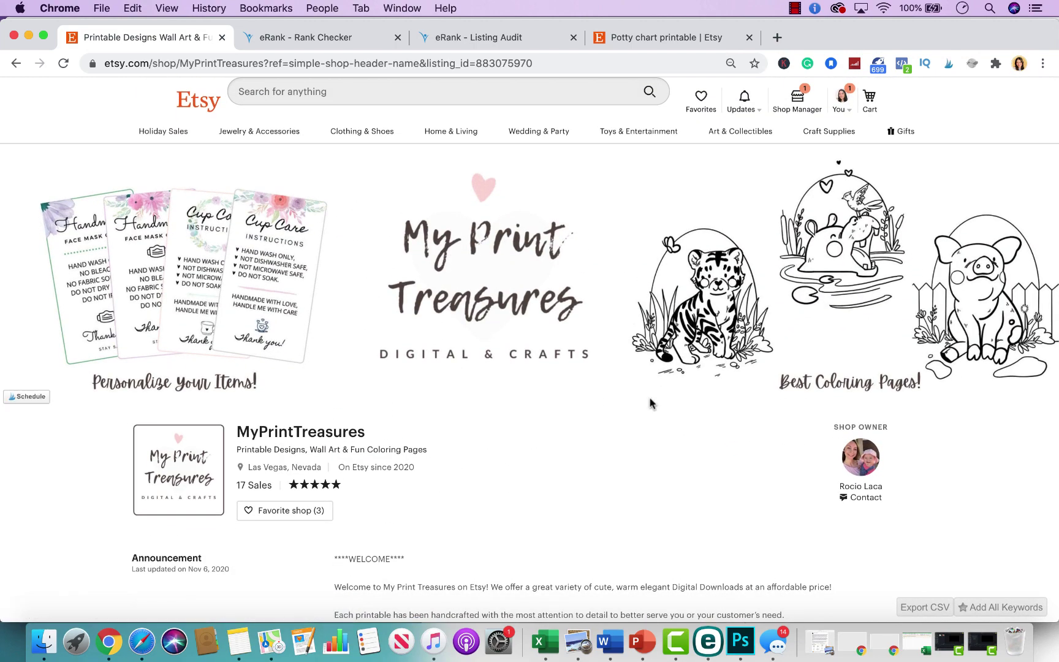
- Reopen the rainbow Kids Potty Training Chart listing from the shop, read its expanded description and return to the MyPrintTreasures shop
scroll(497, 414, "down", 7)
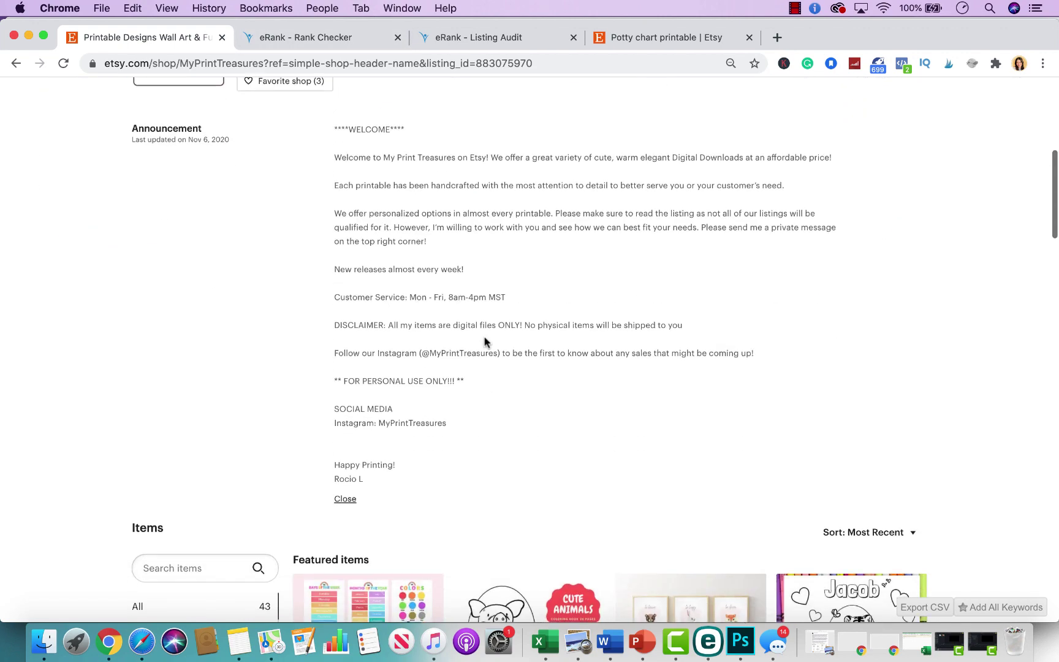
scroll(485, 341, "down", 15)
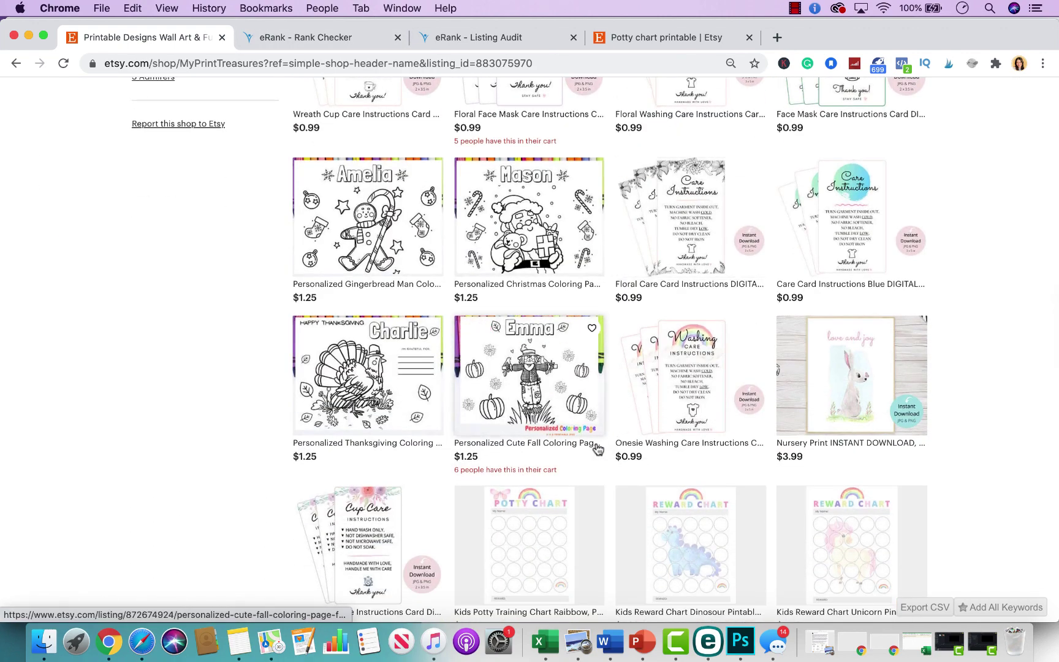
scroll(598, 450, "down", 2)
left_click(561, 448)
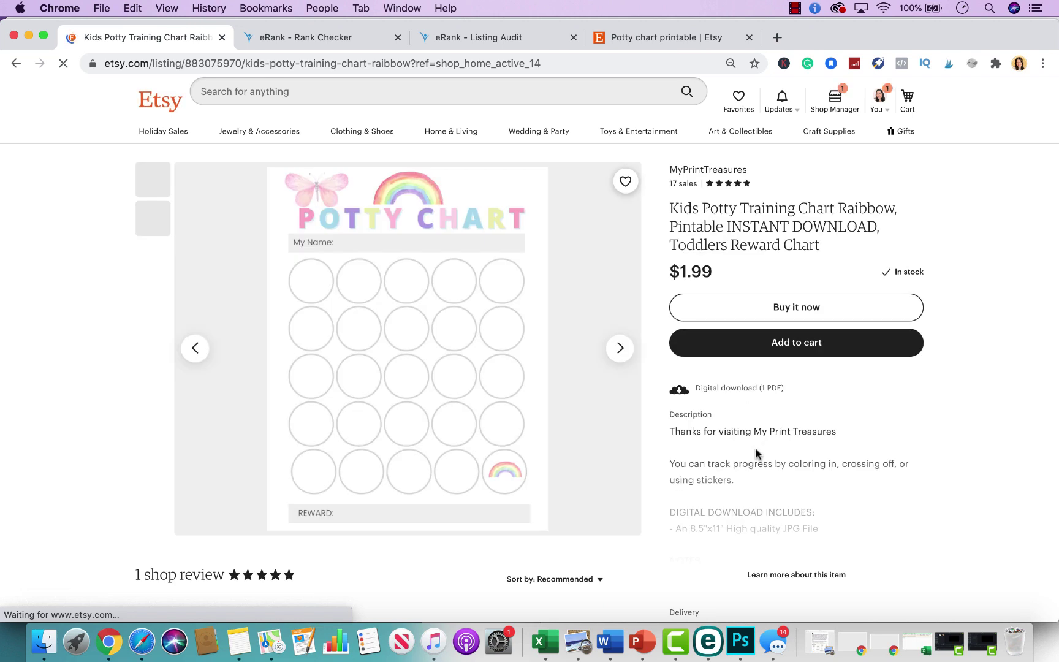
scroll(756, 451, "down", 4)
left_click(765, 412)
scroll(766, 414, "down", 2)
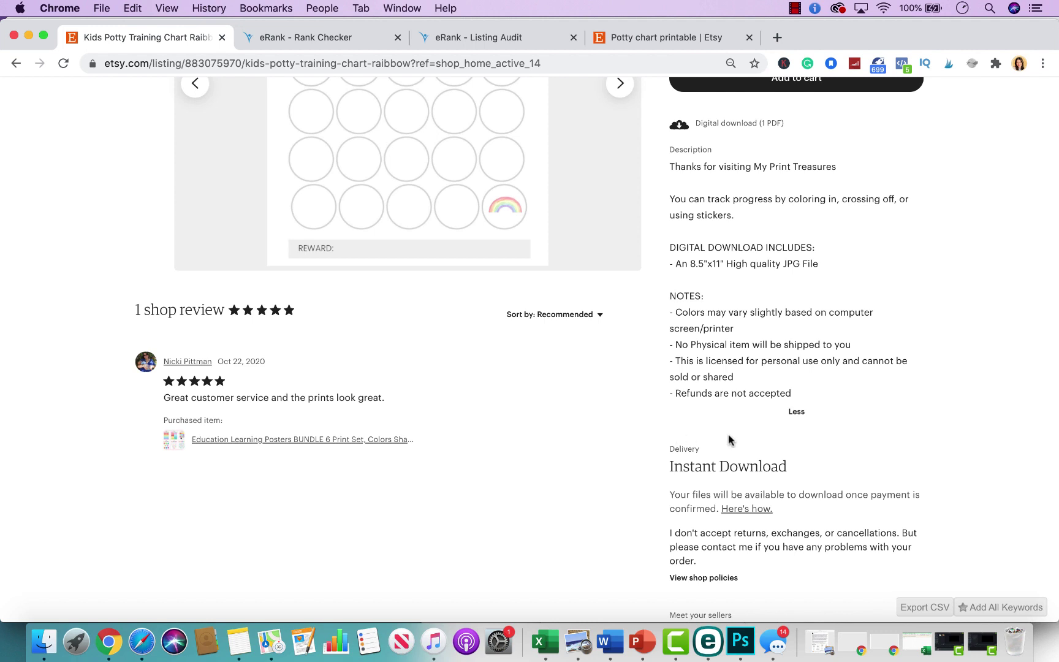
scroll(729, 439, "up", 5)
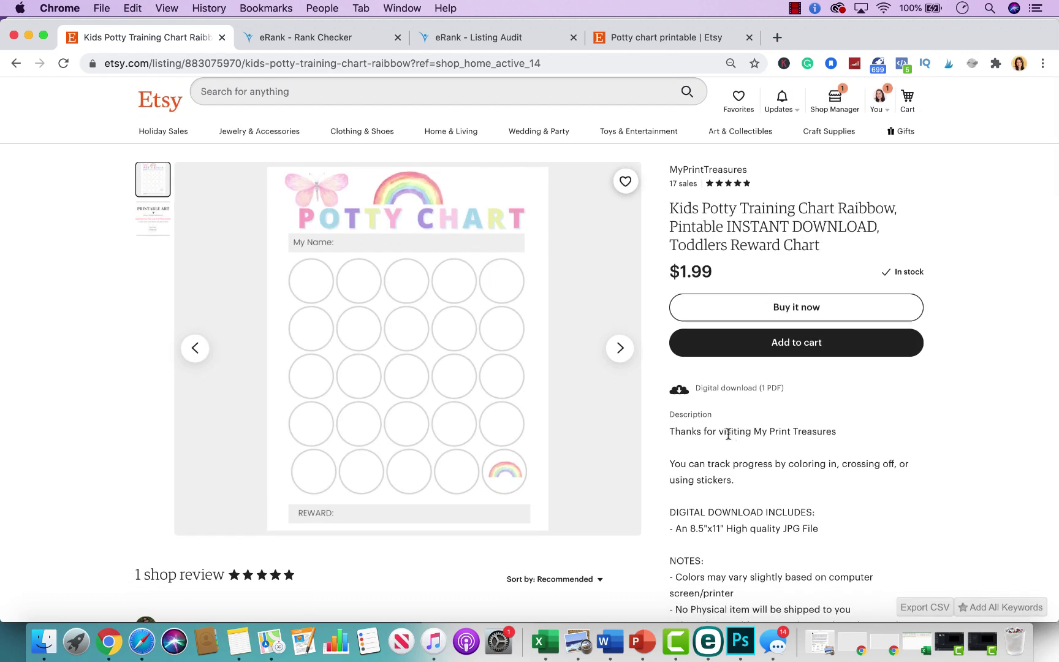
left_click(700, 170)
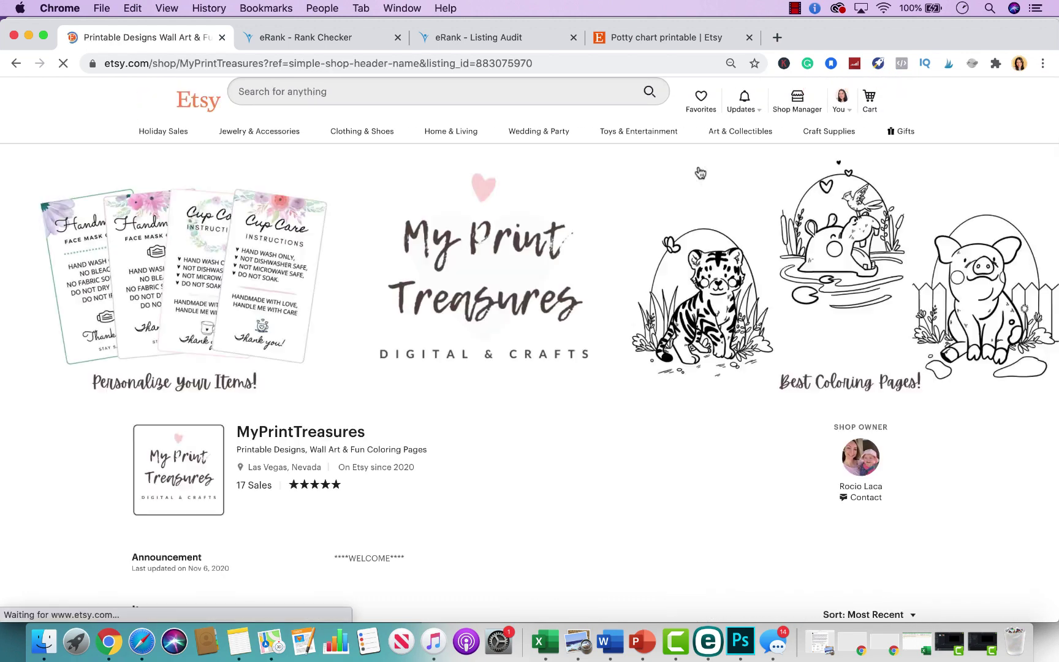